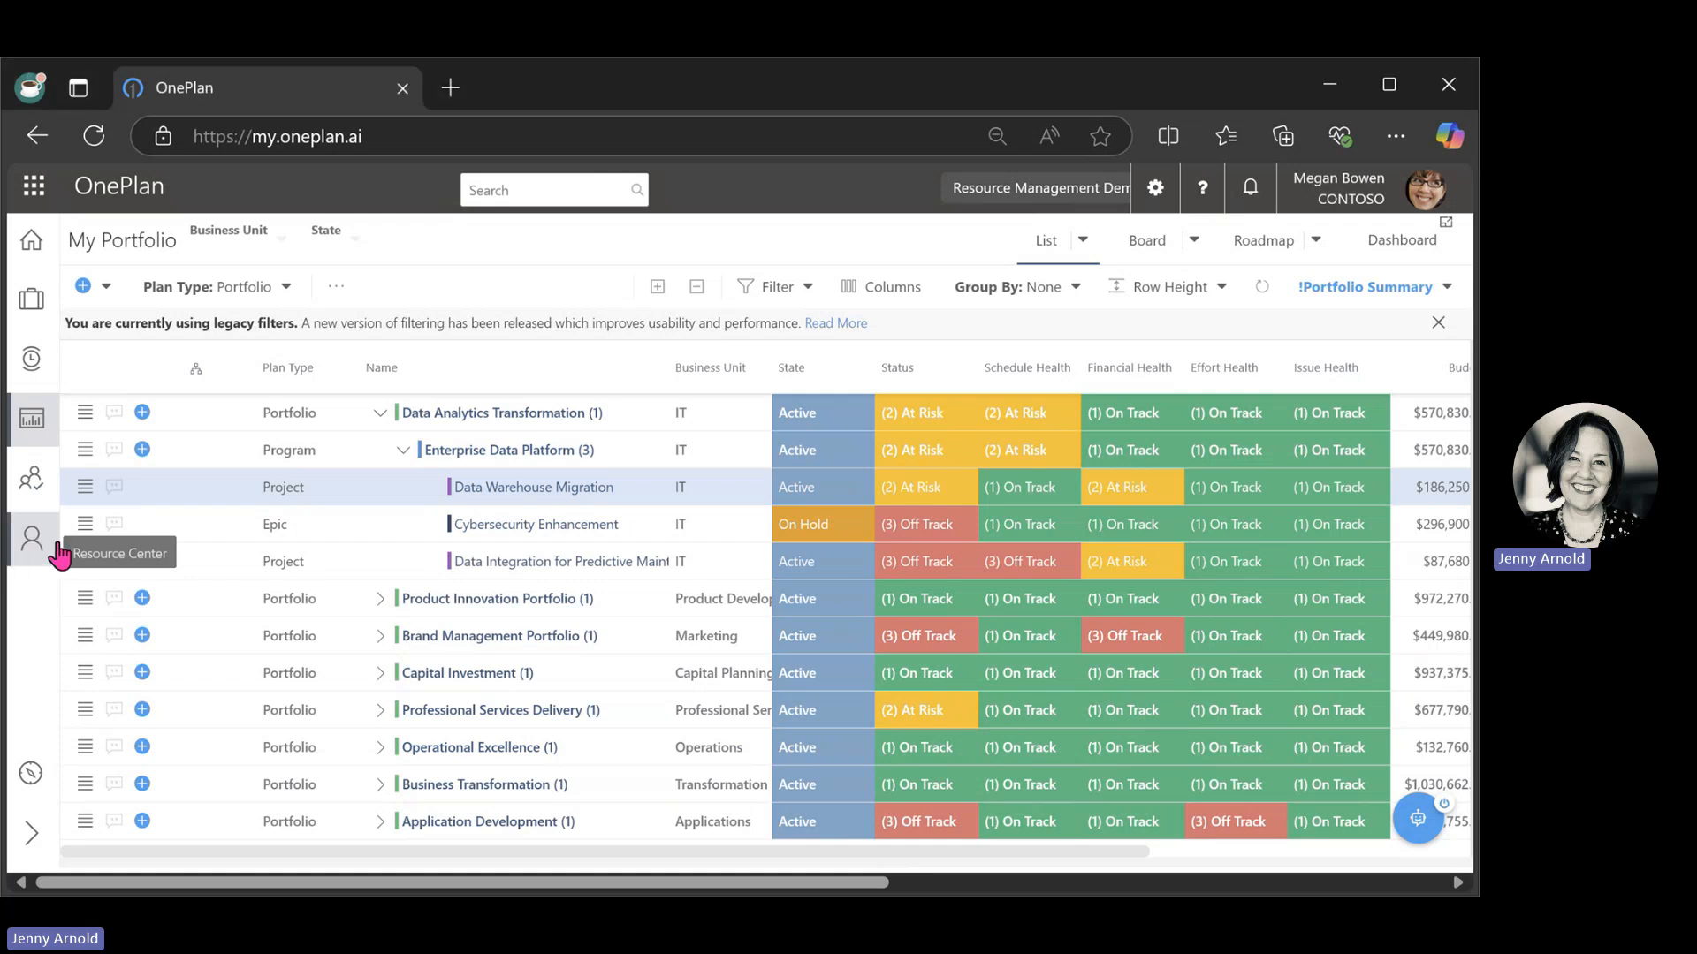
Browse the Resource Center list with its generic flags, business units, roles and costs, and open the overall resource plan.
left_click(56, 546)
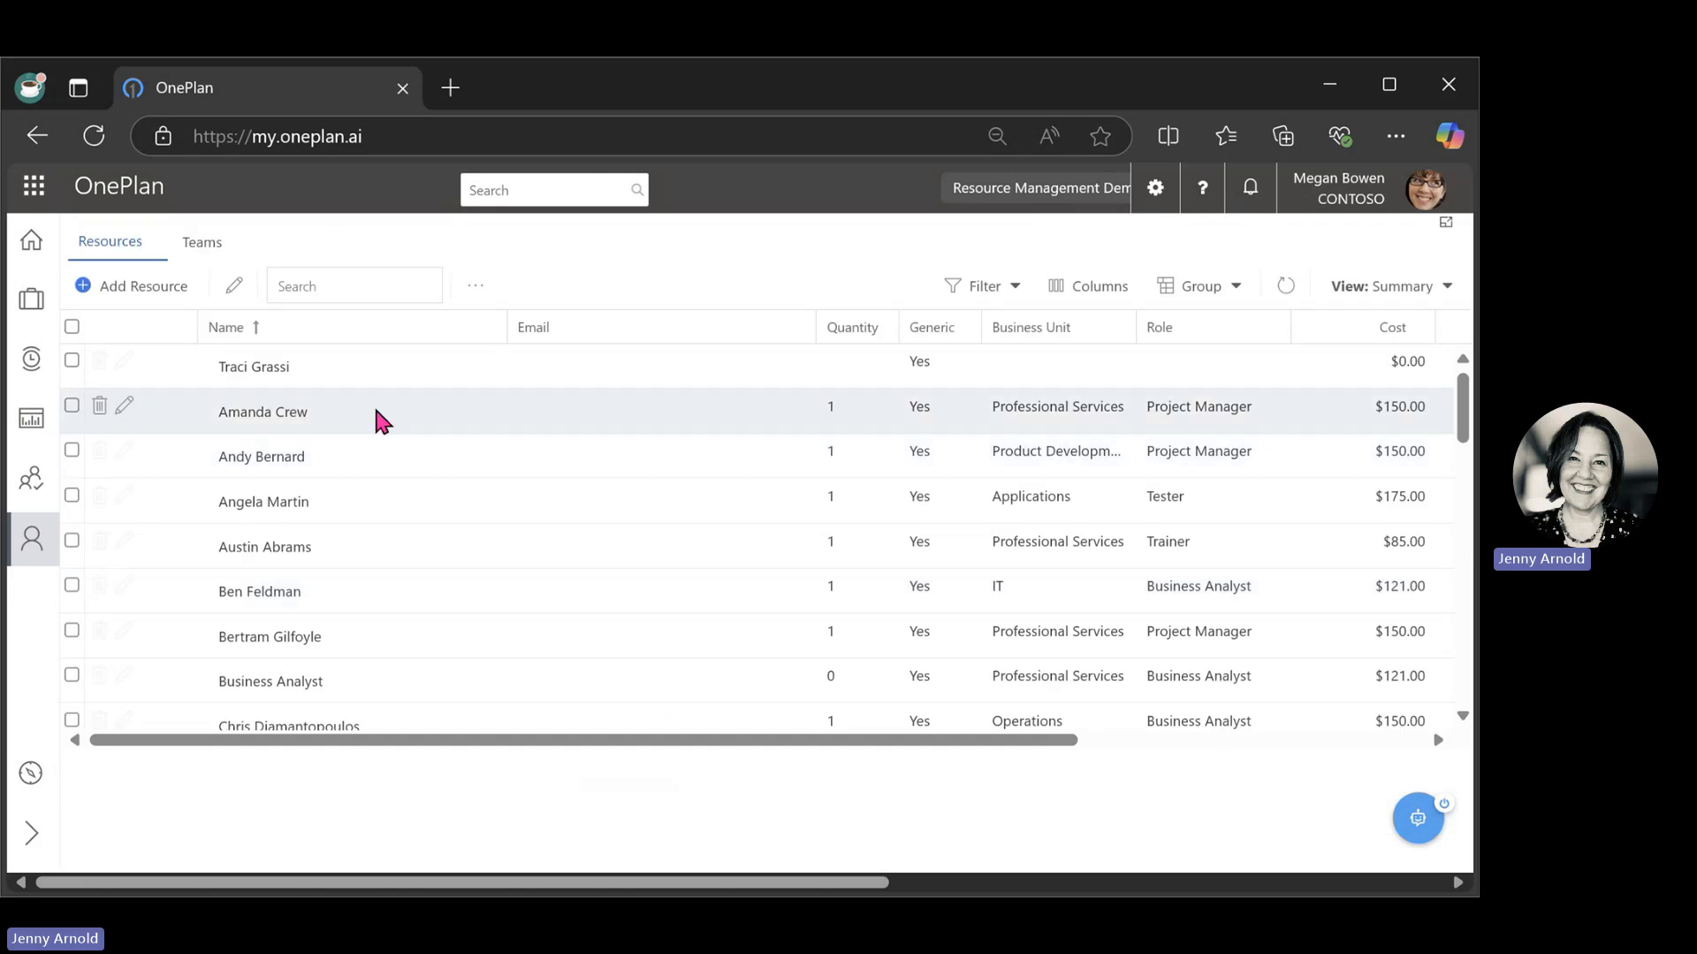
scroll(378, 460, "down", 9)
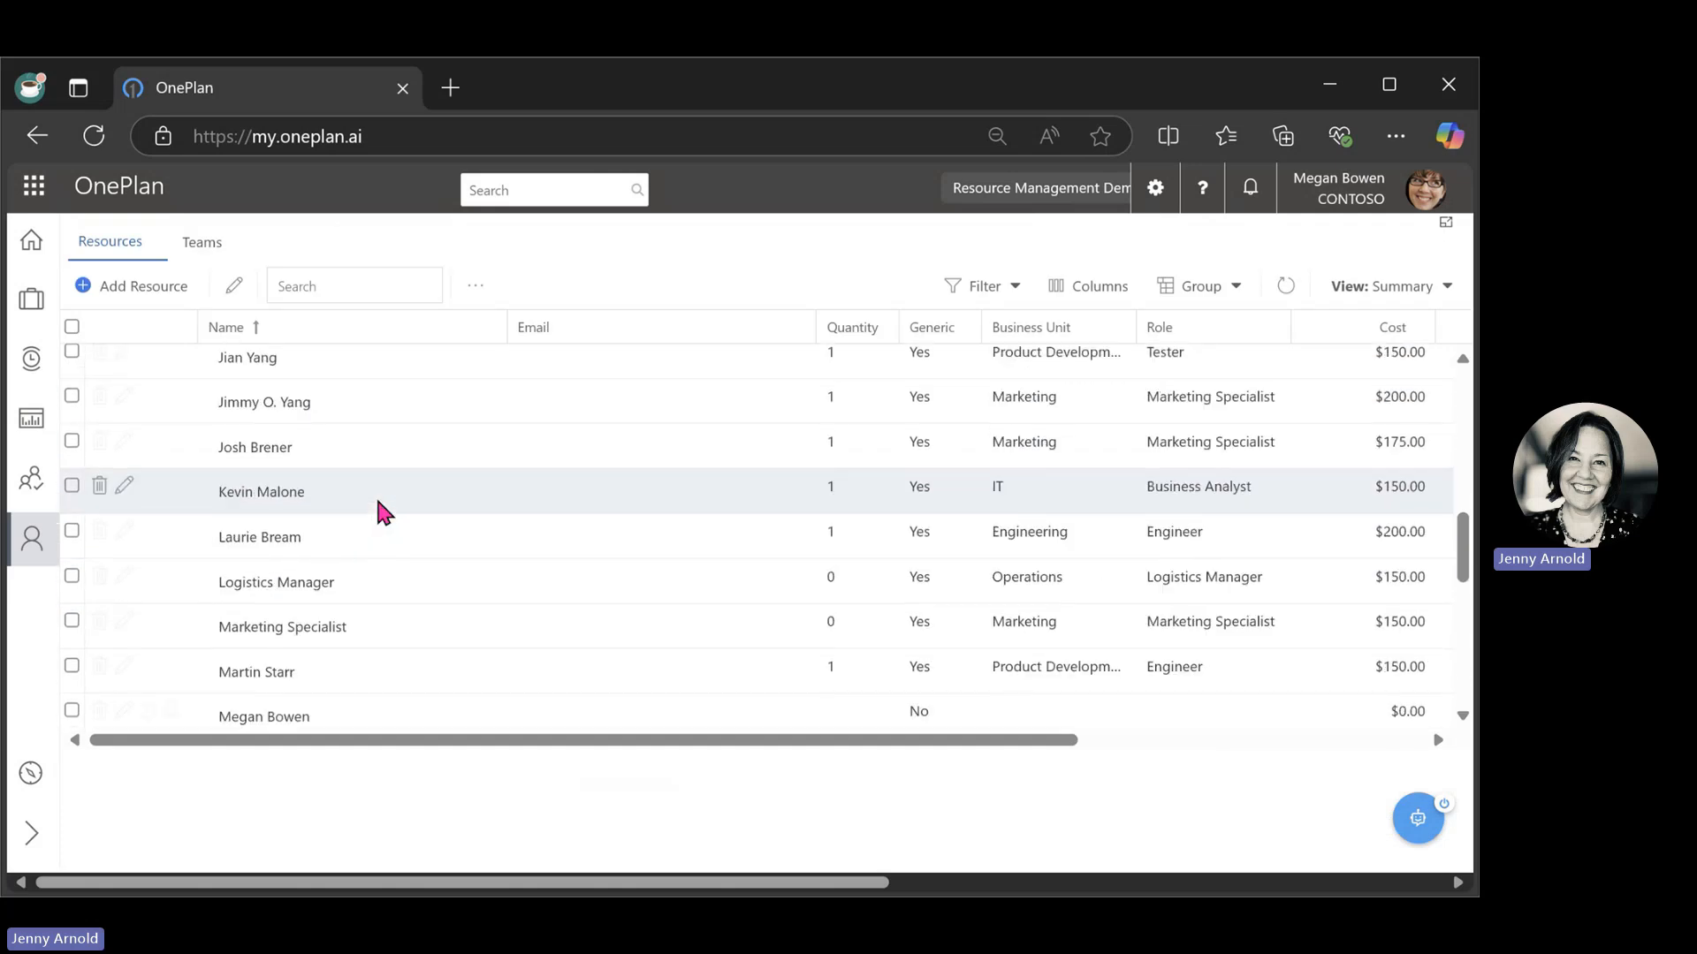
scroll(380, 504, "down", 8)
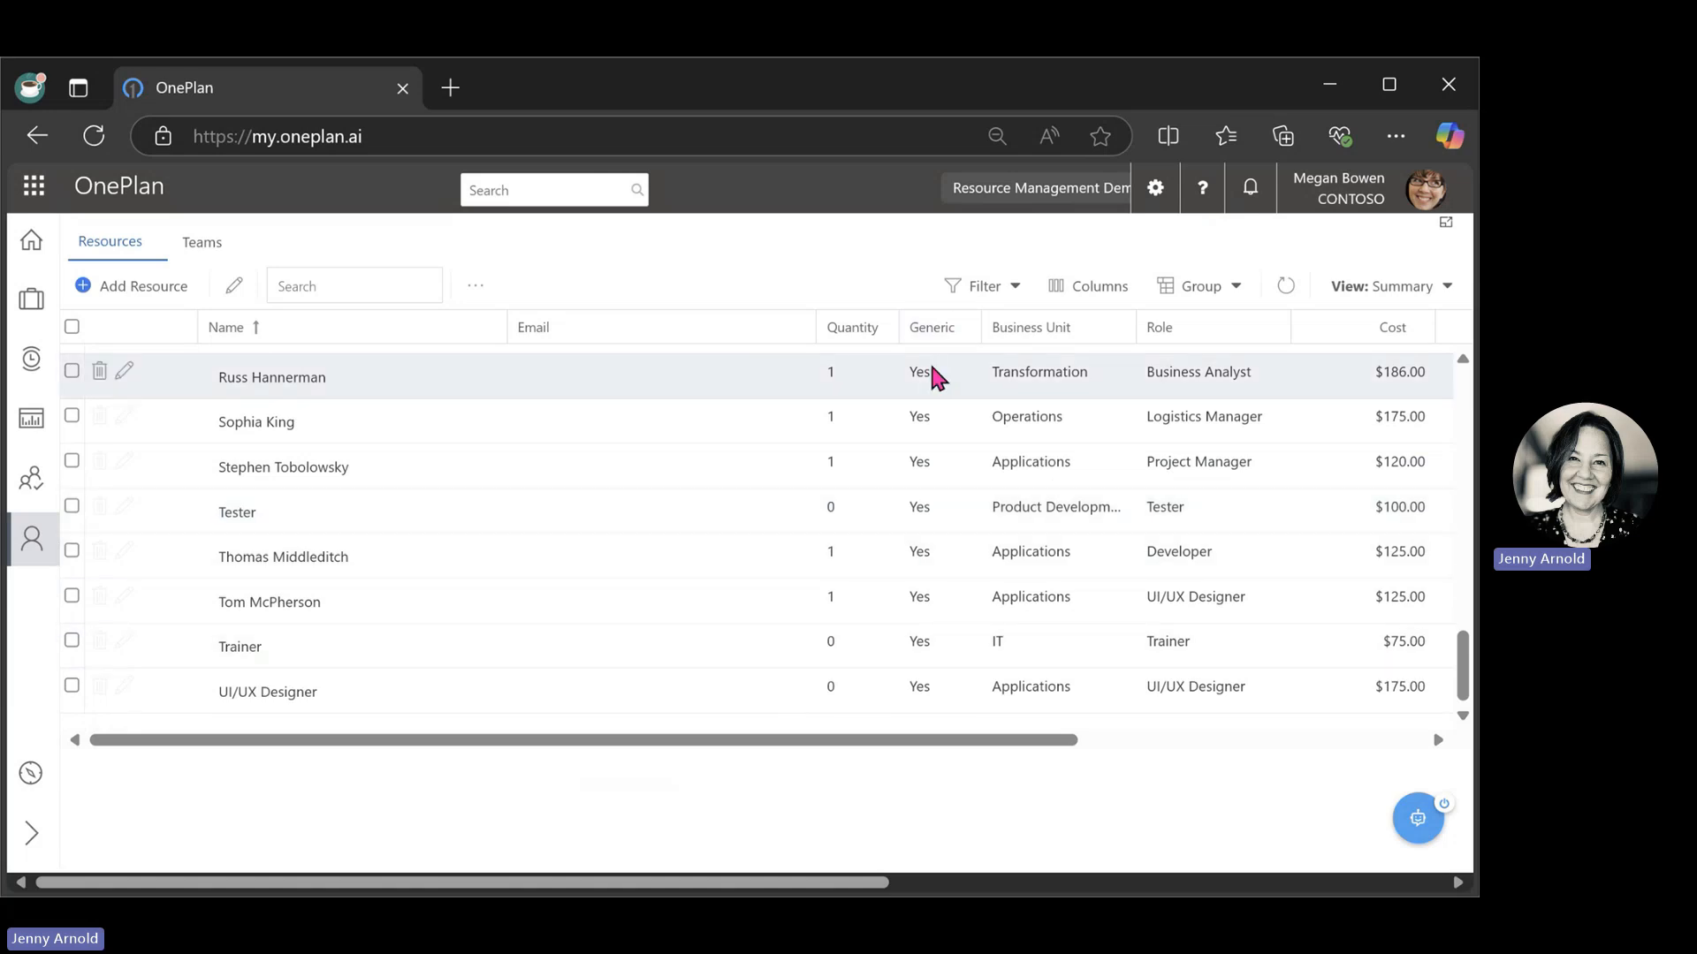
scroll(935, 562, "up", 1)
scroll(939, 562, "up", 10)
scroll(942, 565, "down", 1)
scroll(942, 567, "down", 3)
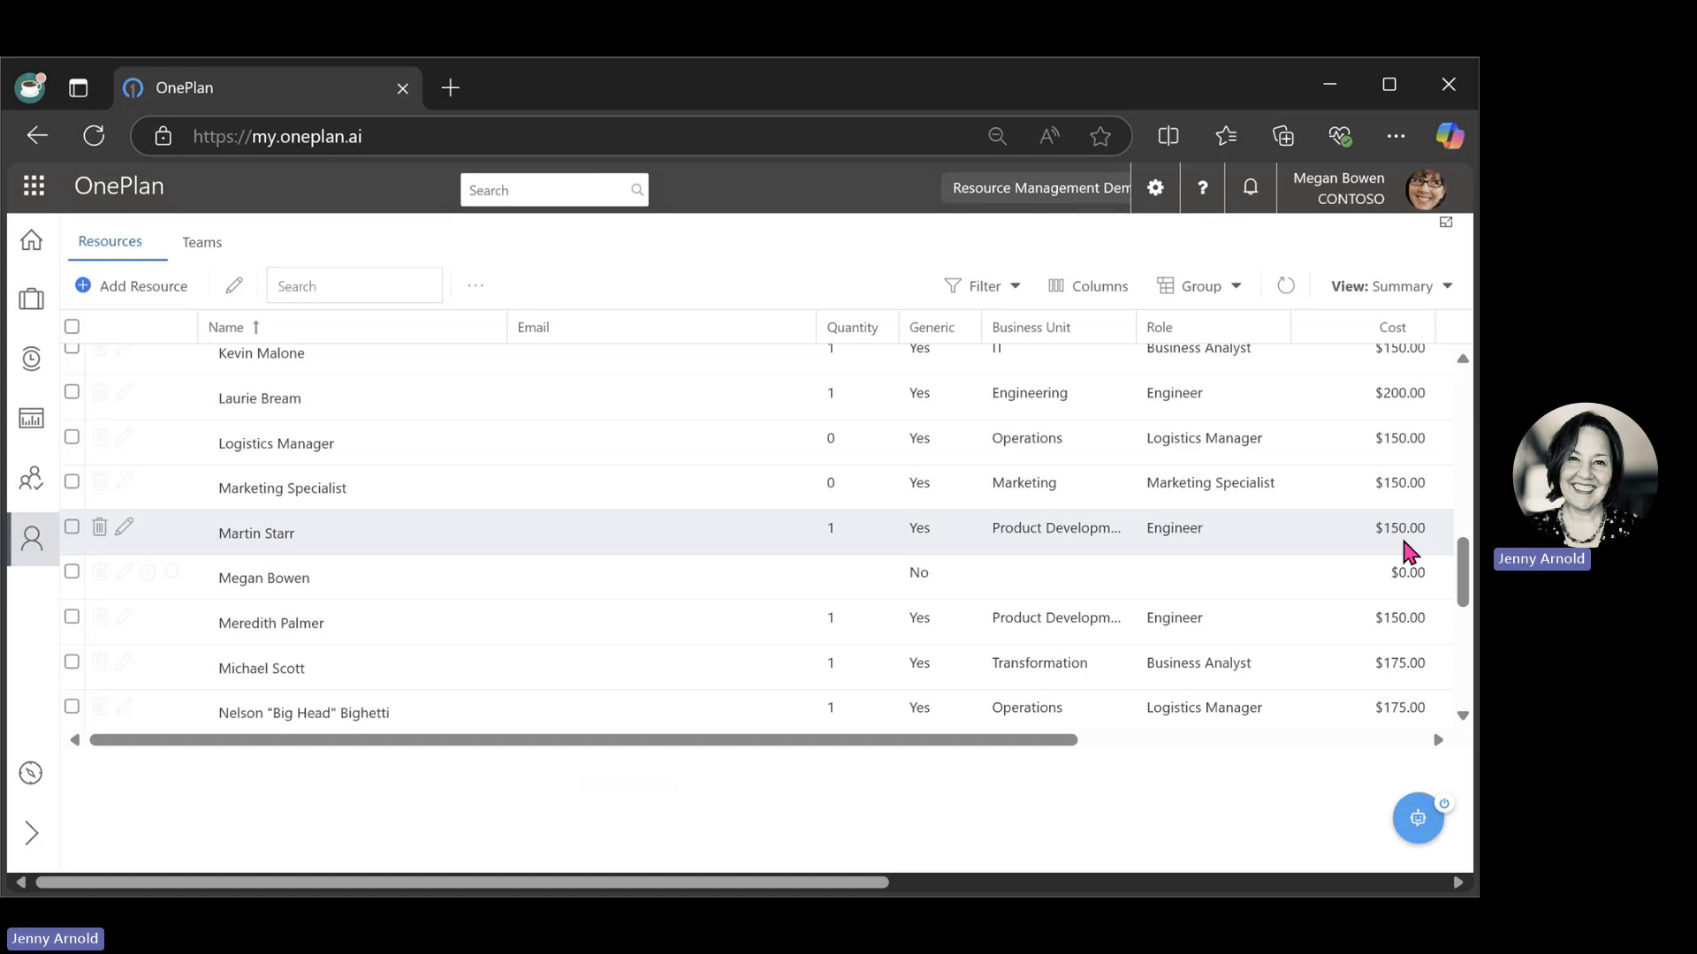
left_click(33, 480)
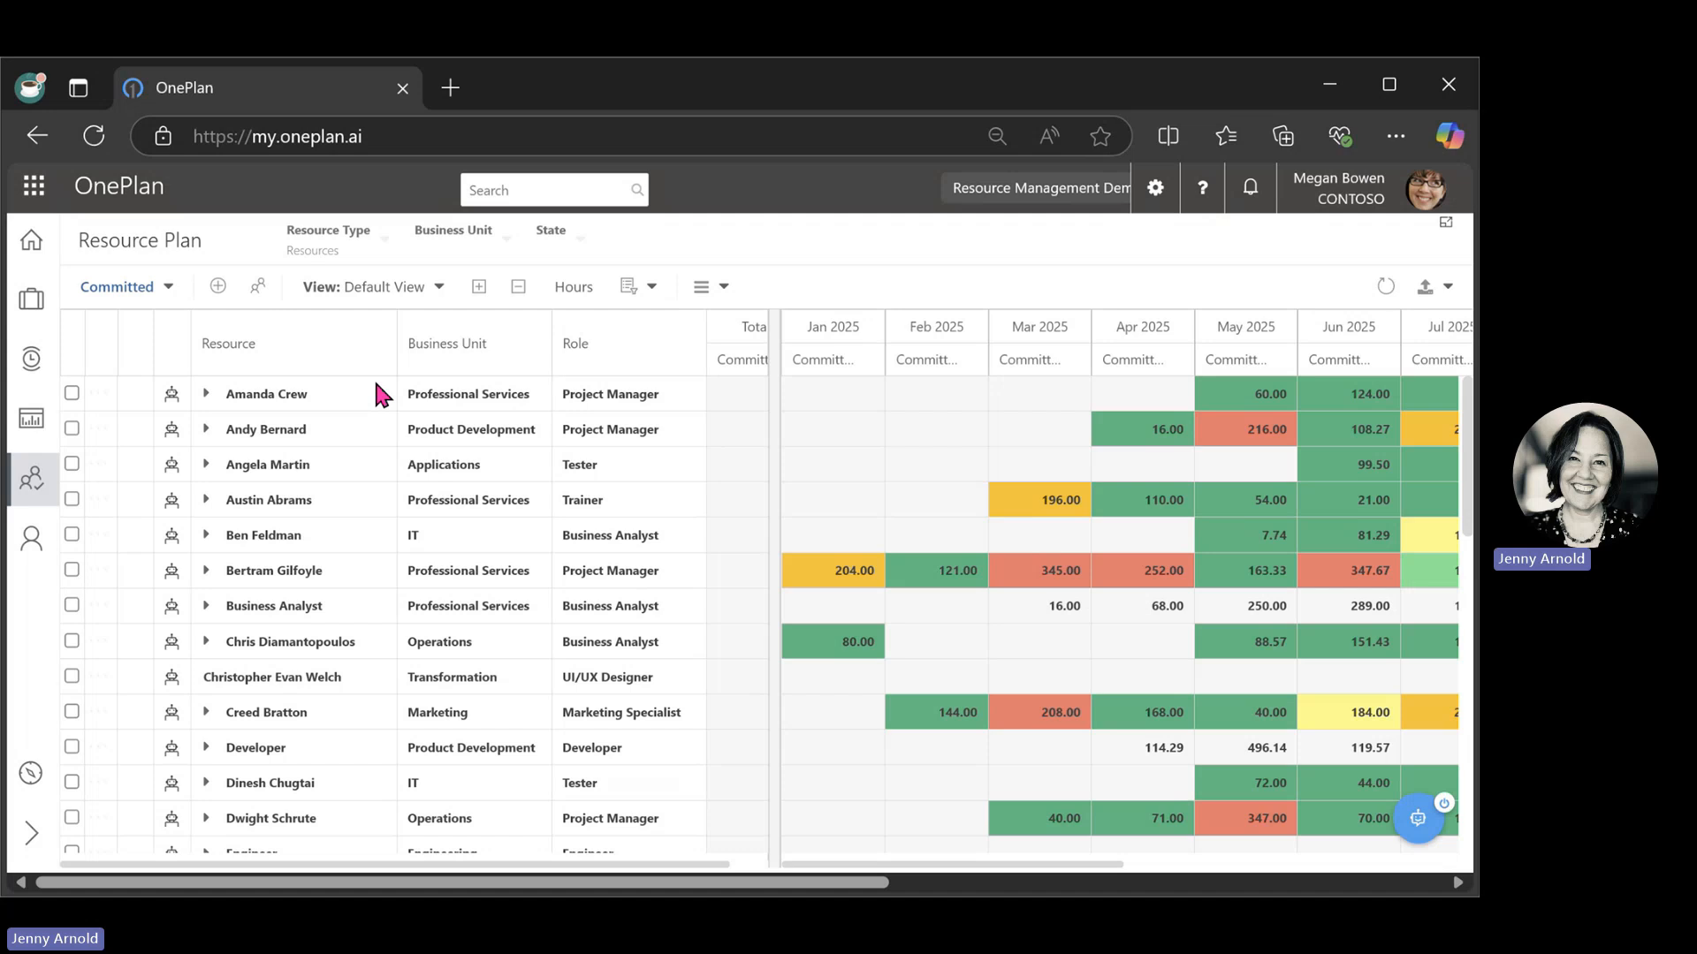
Open the Data Warehouse Migration project from the portfolio and review its details and resource plan.
left_click(31, 425)
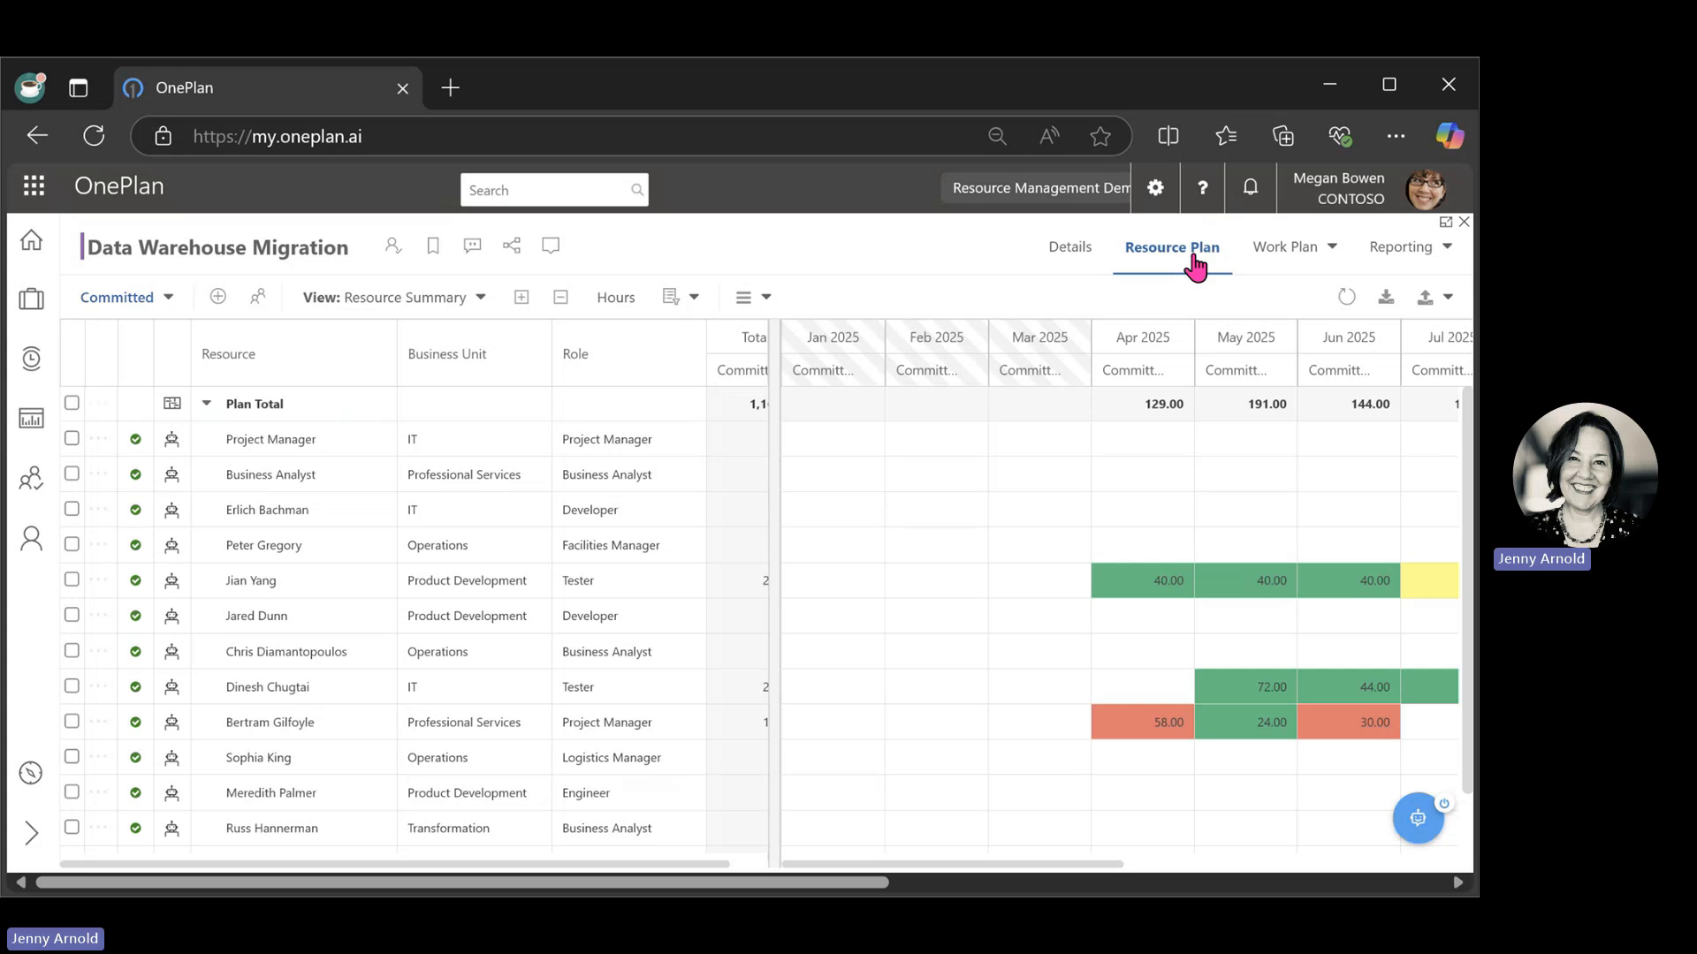
left_click(1073, 251)
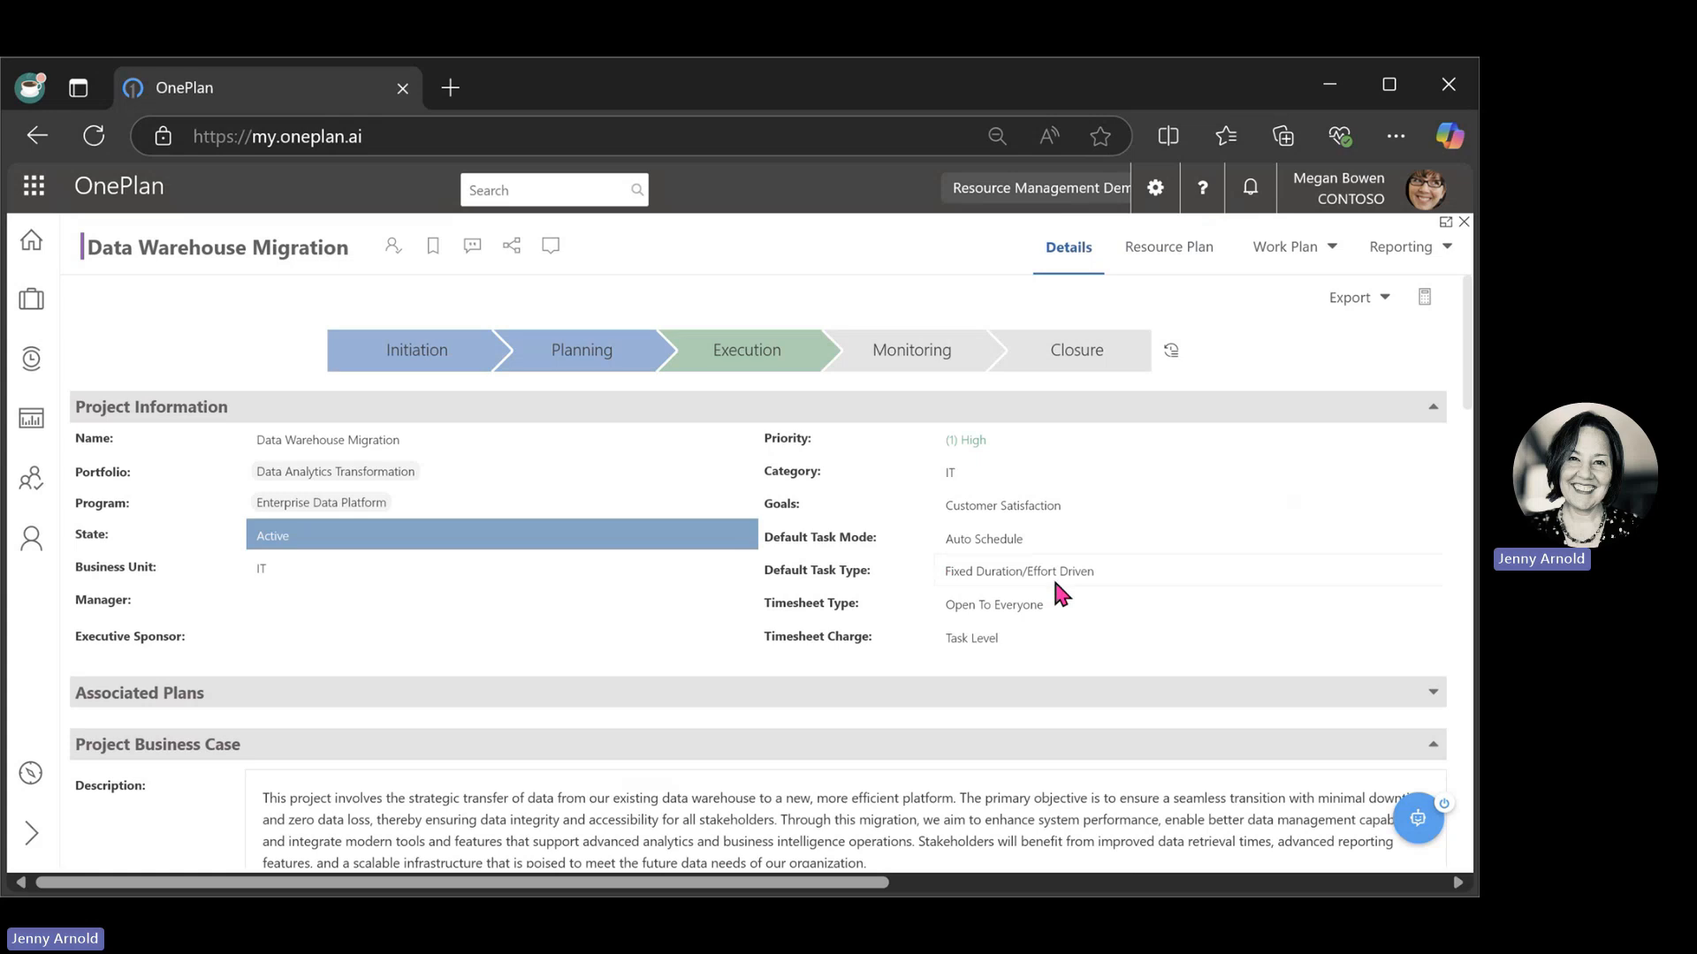
scroll(1056, 592, "down", 20)
scroll(1057, 594, "up", 6)
scroll(1096, 623, "up", 10)
left_click(1157, 258)
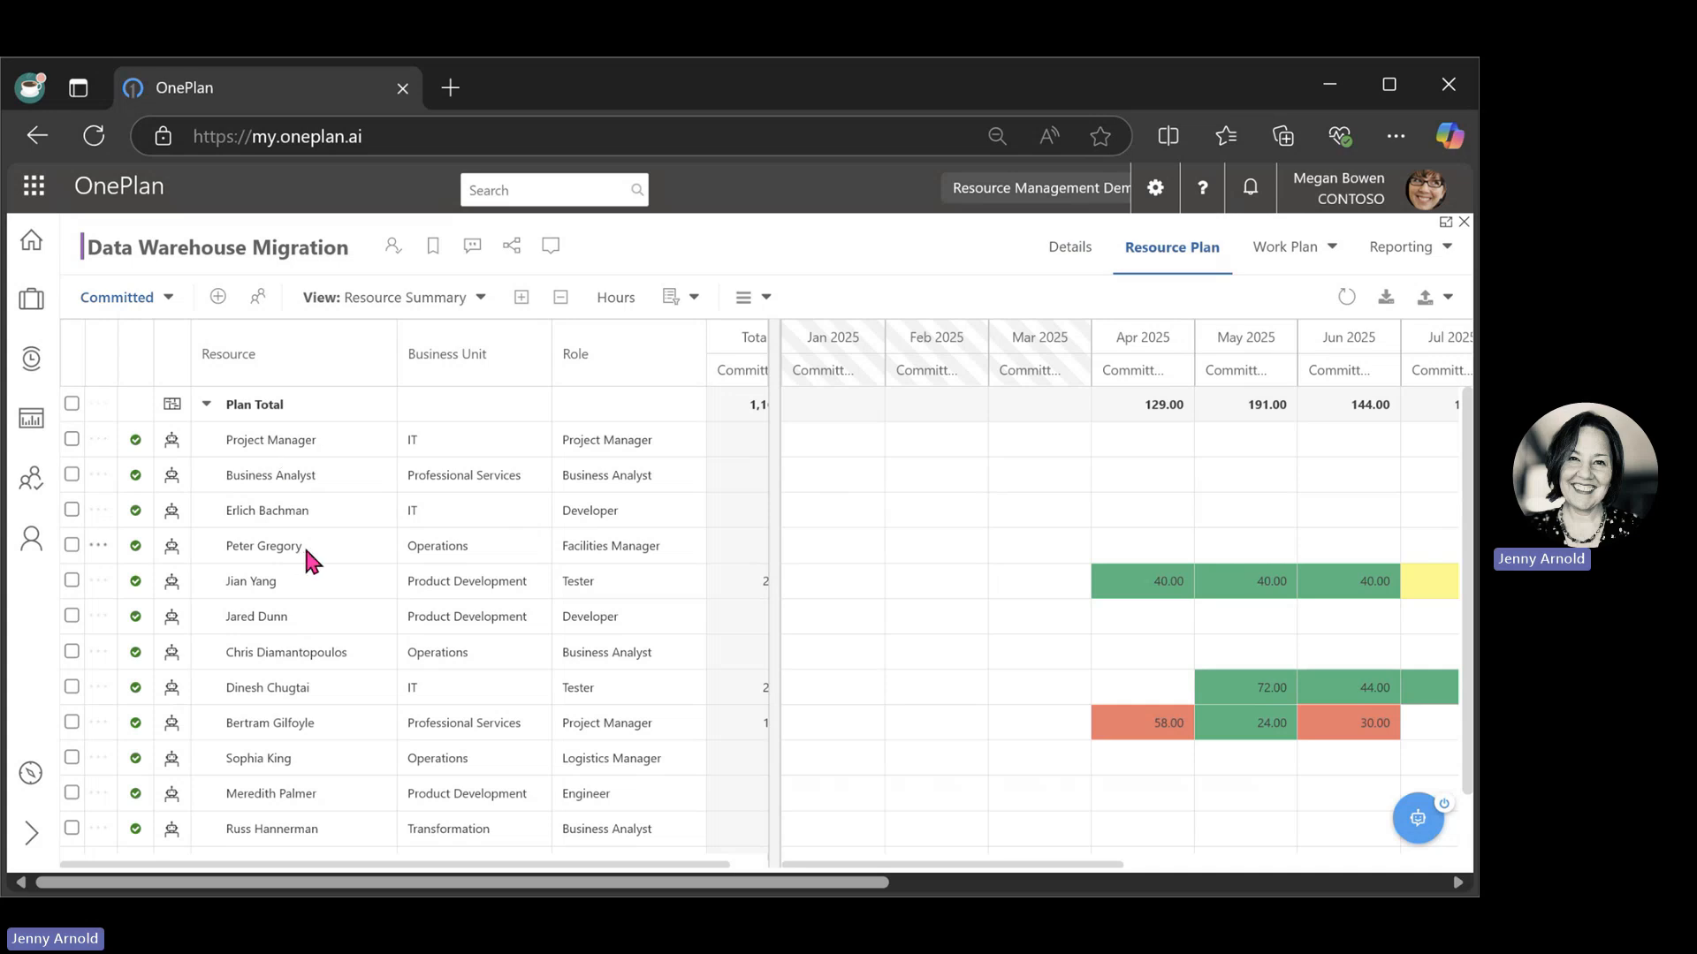
Open the Data Warehouse Migration work plan as a list and expand all of its tasks.
left_click(1310, 263)
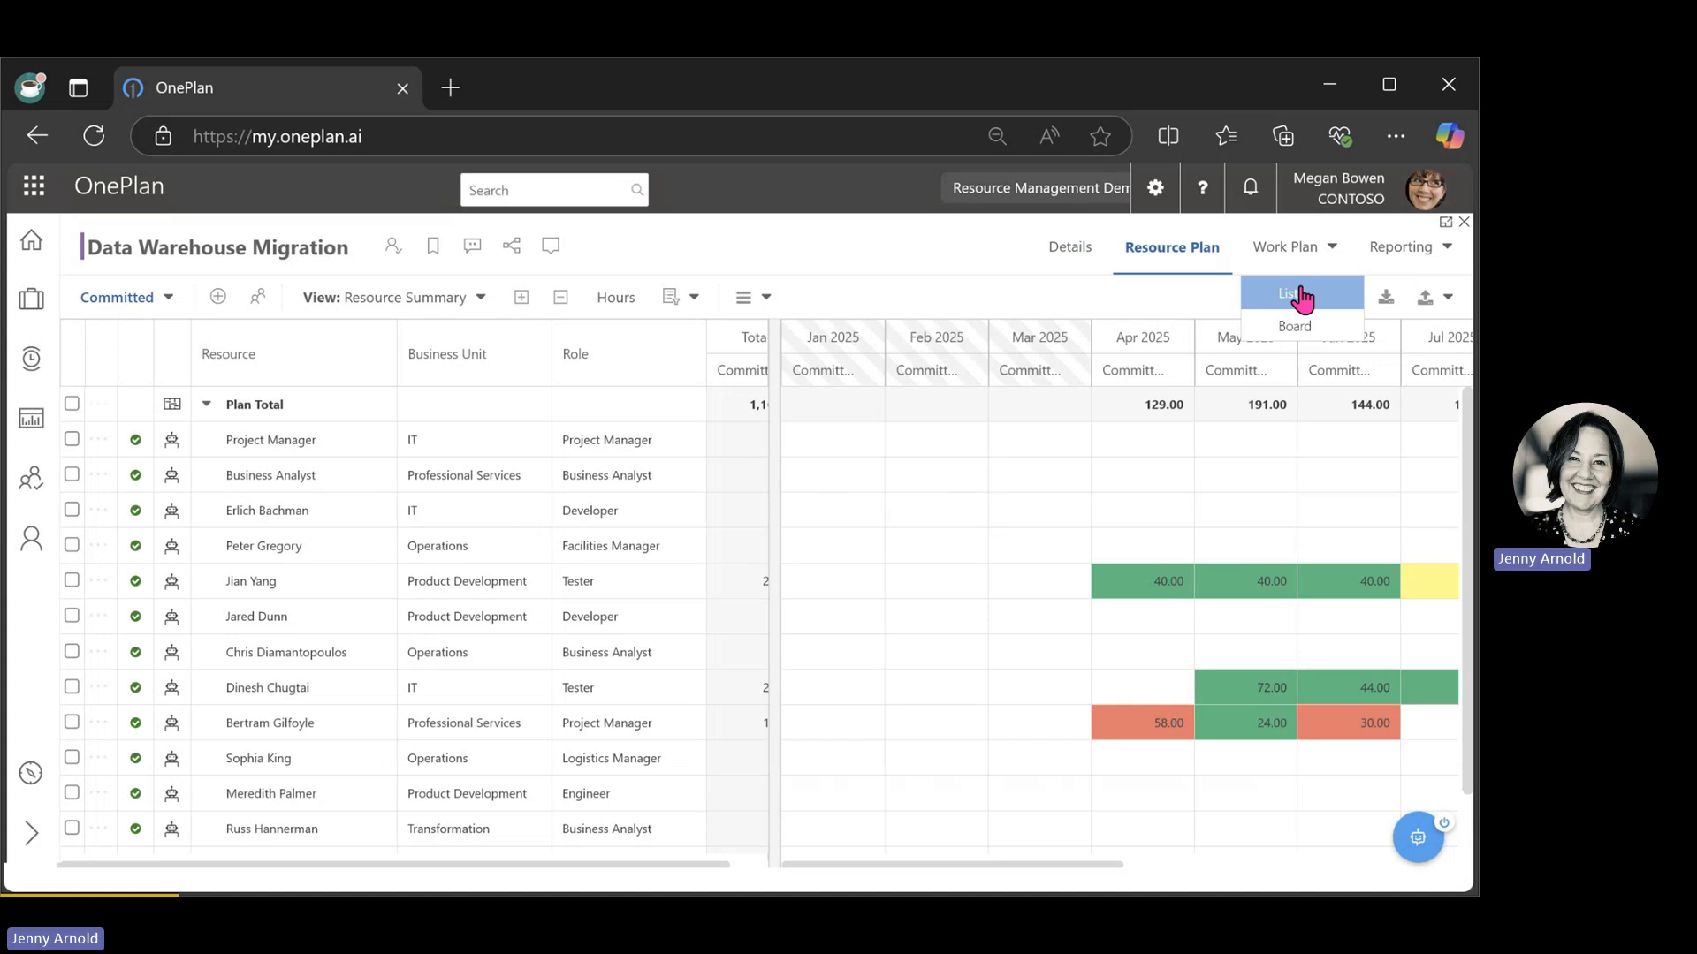
left_click(1302, 296)
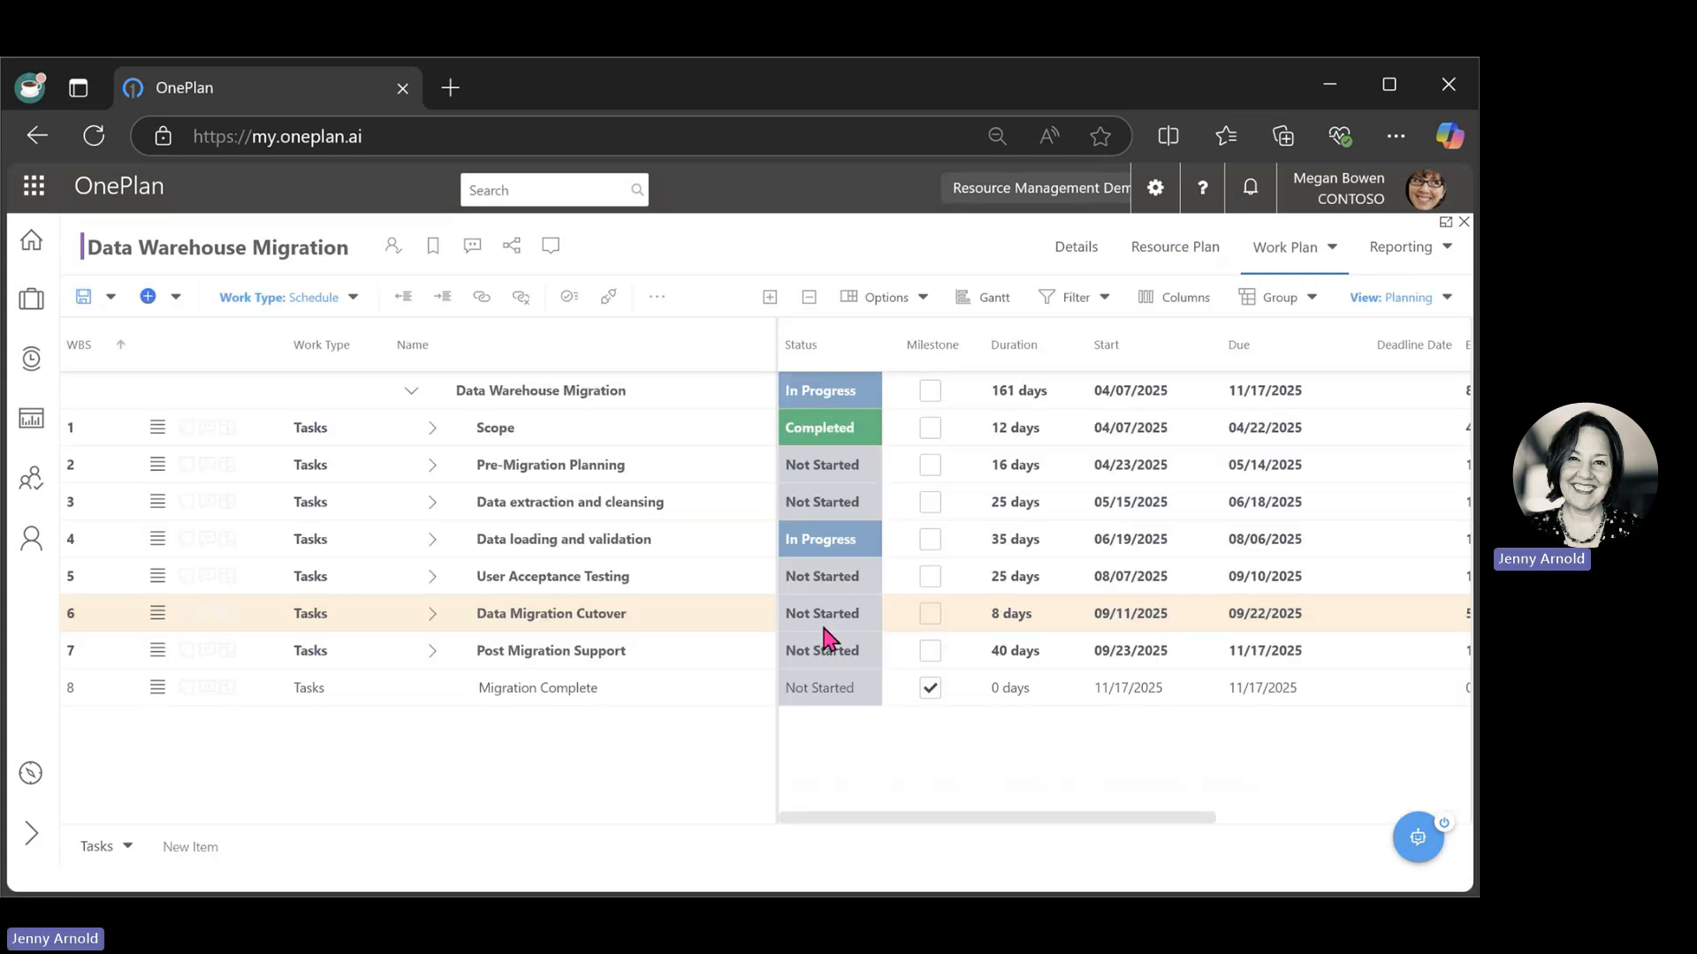
left_click(772, 299)
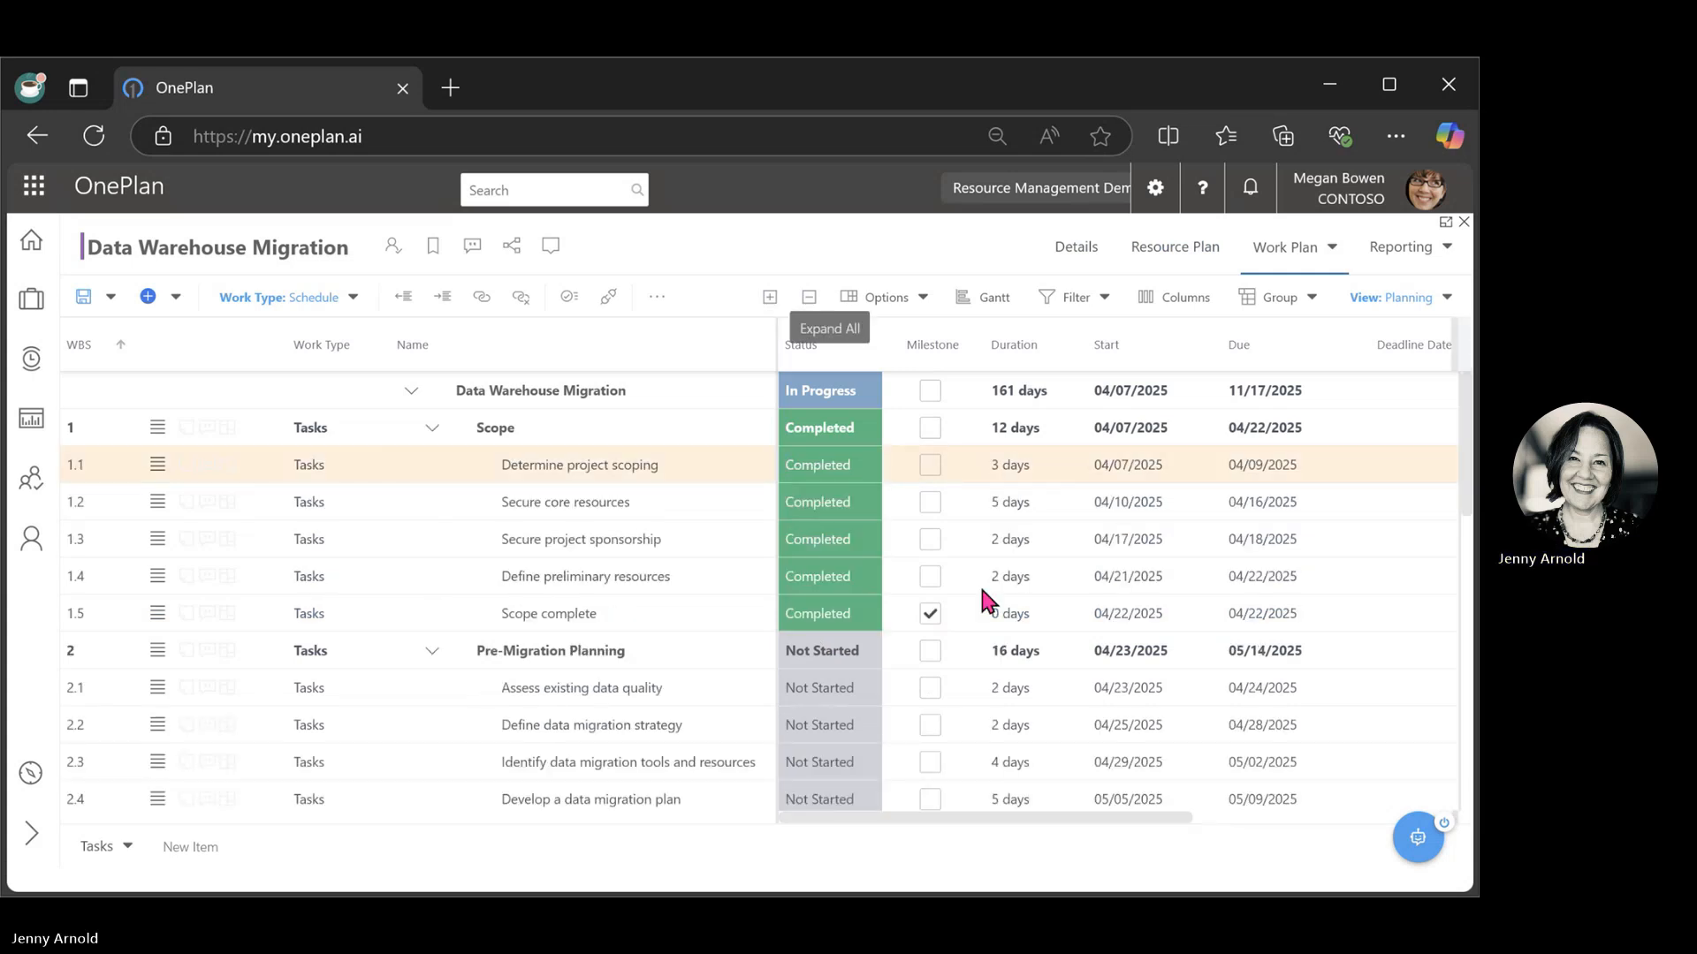
Check the tasks' assignments in a widened Assigned Resources column and return to the project's resource plan.
left_click_drag(979, 817, 1237, 818)
mouse_move(1178, 472)
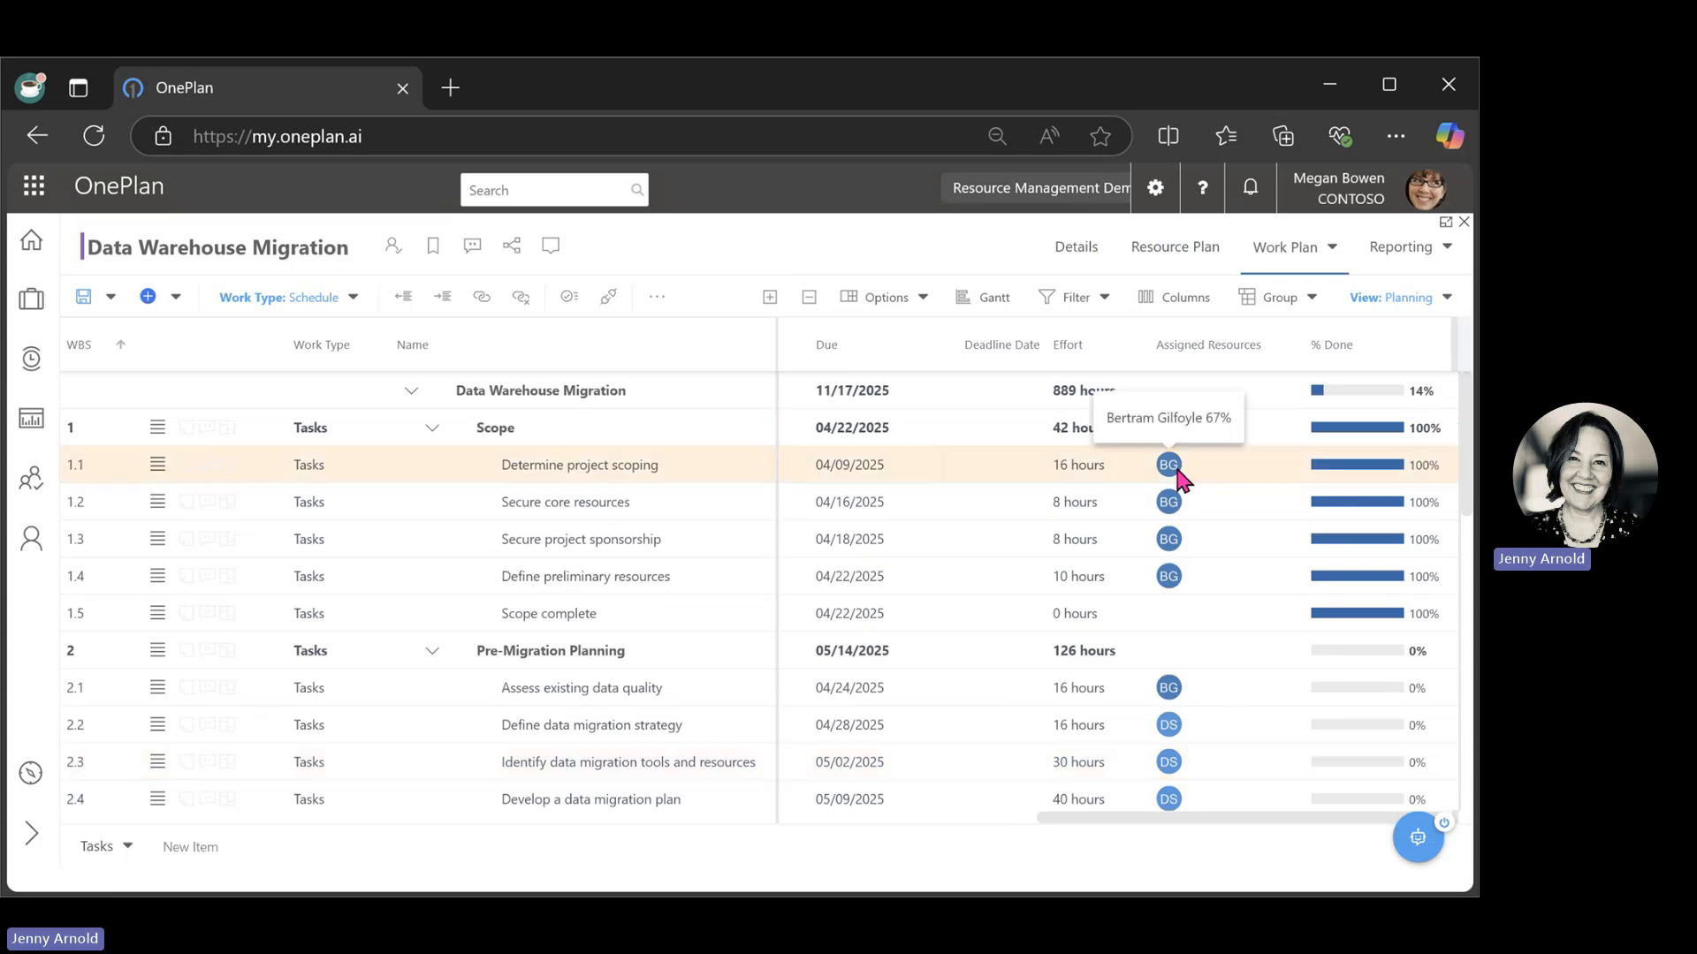
left_click_drag(1299, 345, 1411, 345)
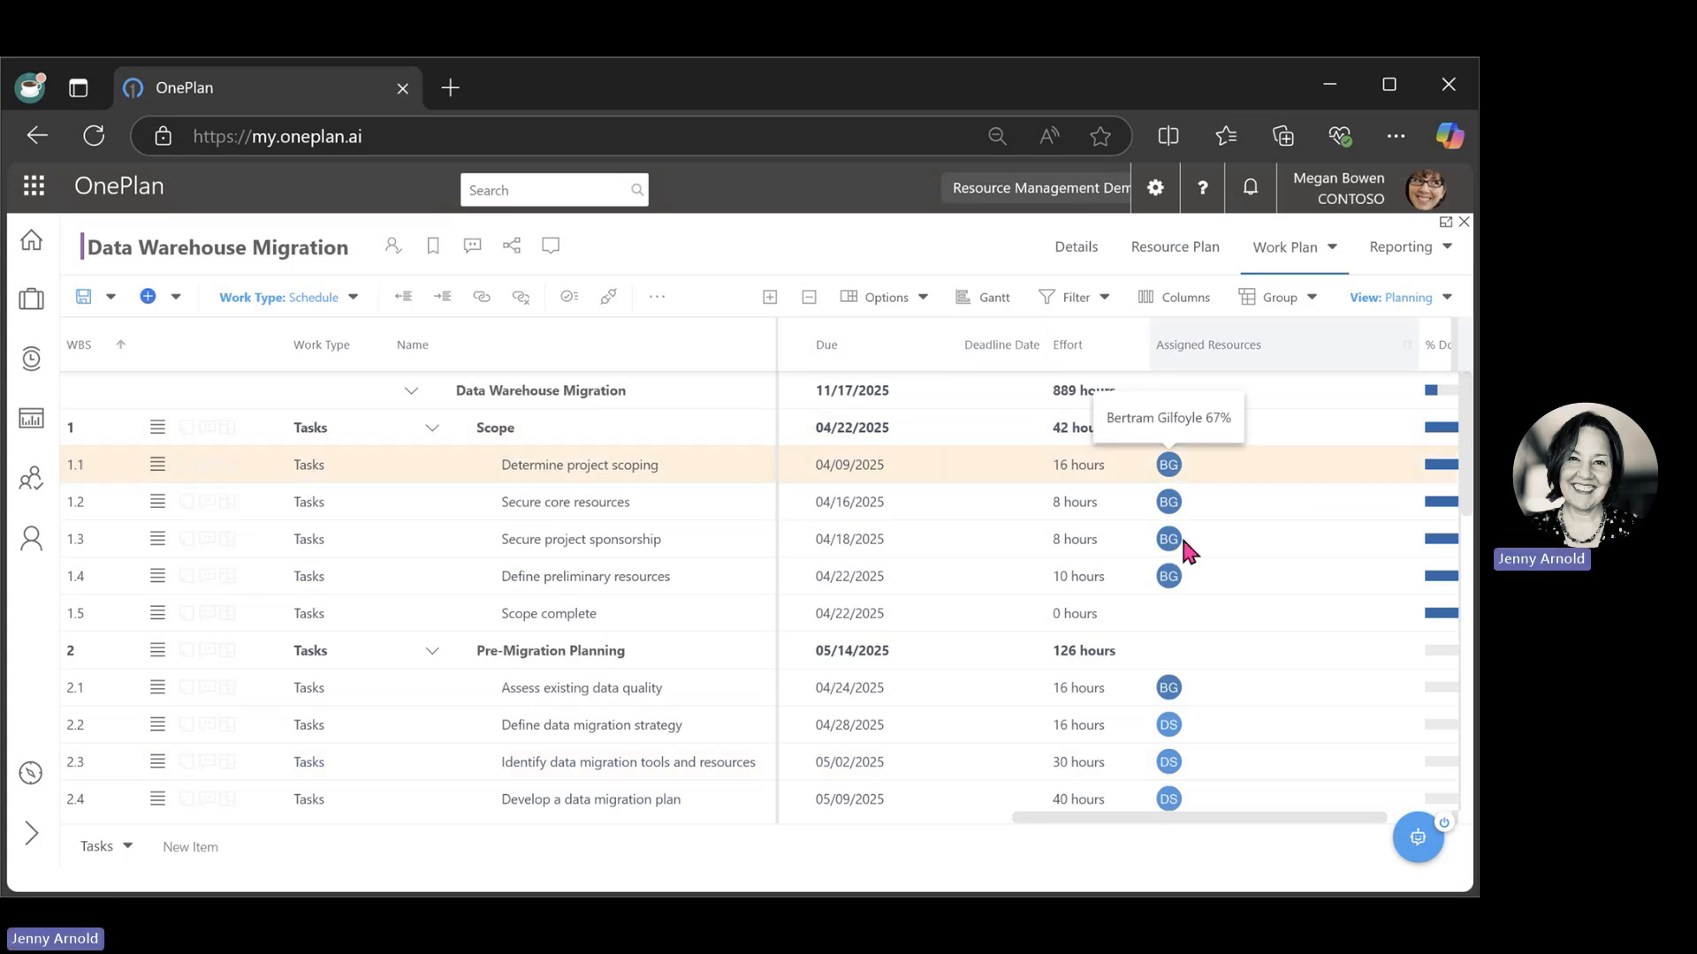
scroll(1180, 534, "down", 2)
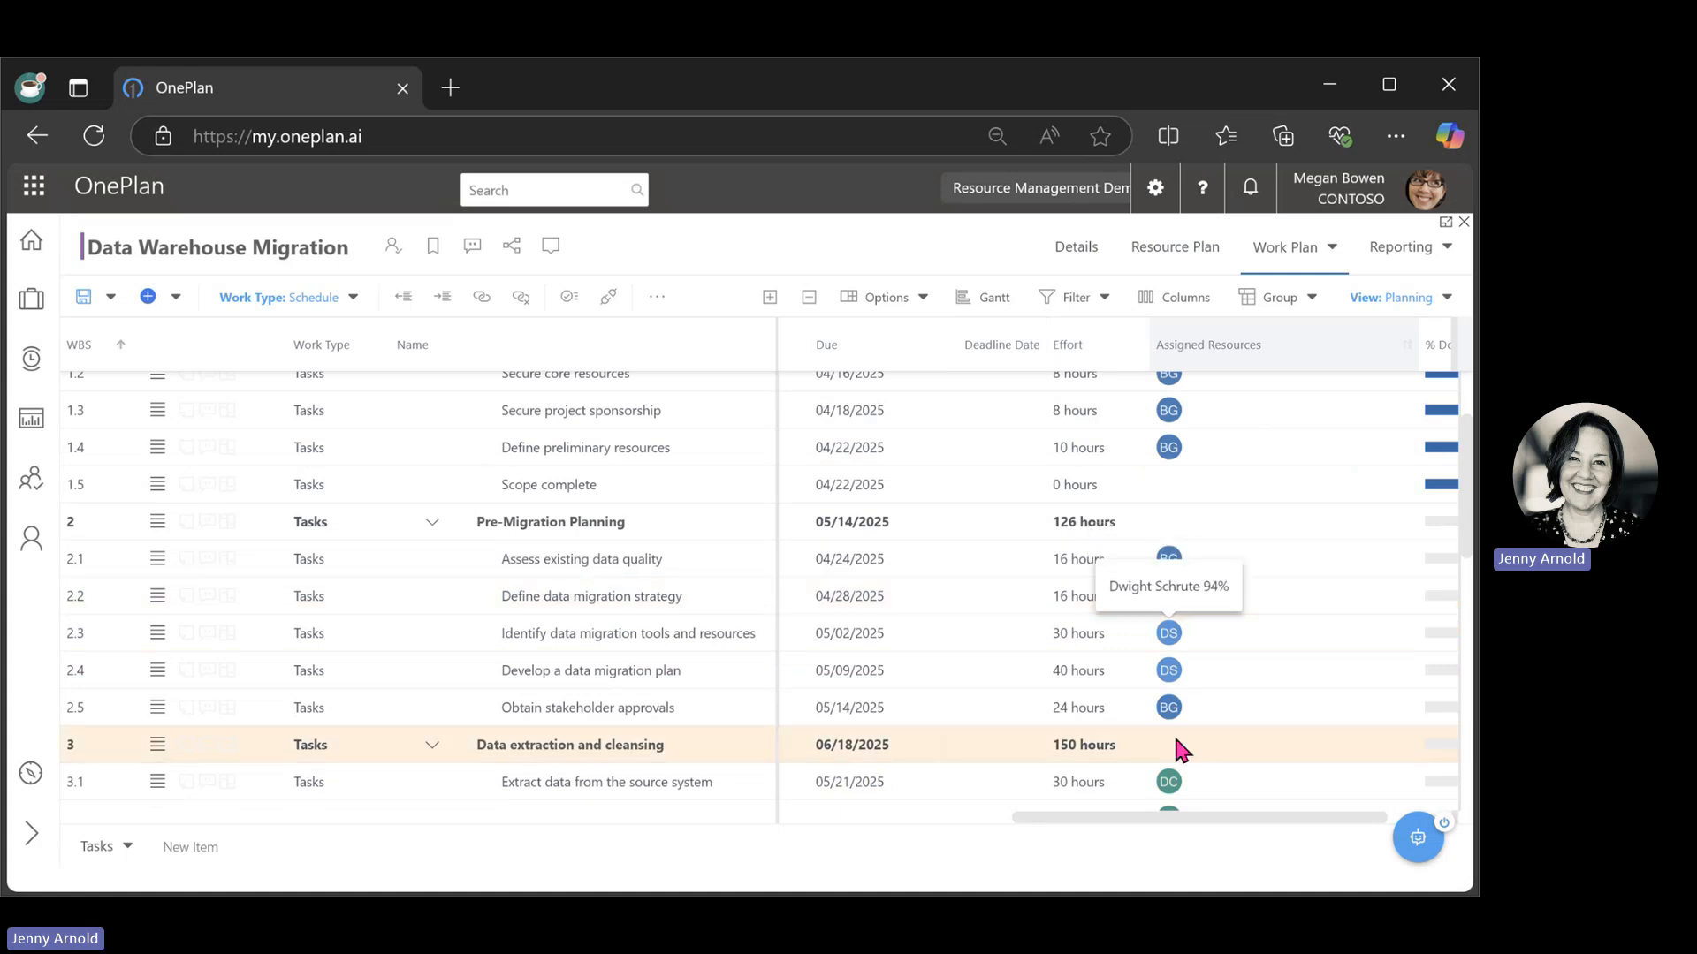
mouse_move(1173, 784)
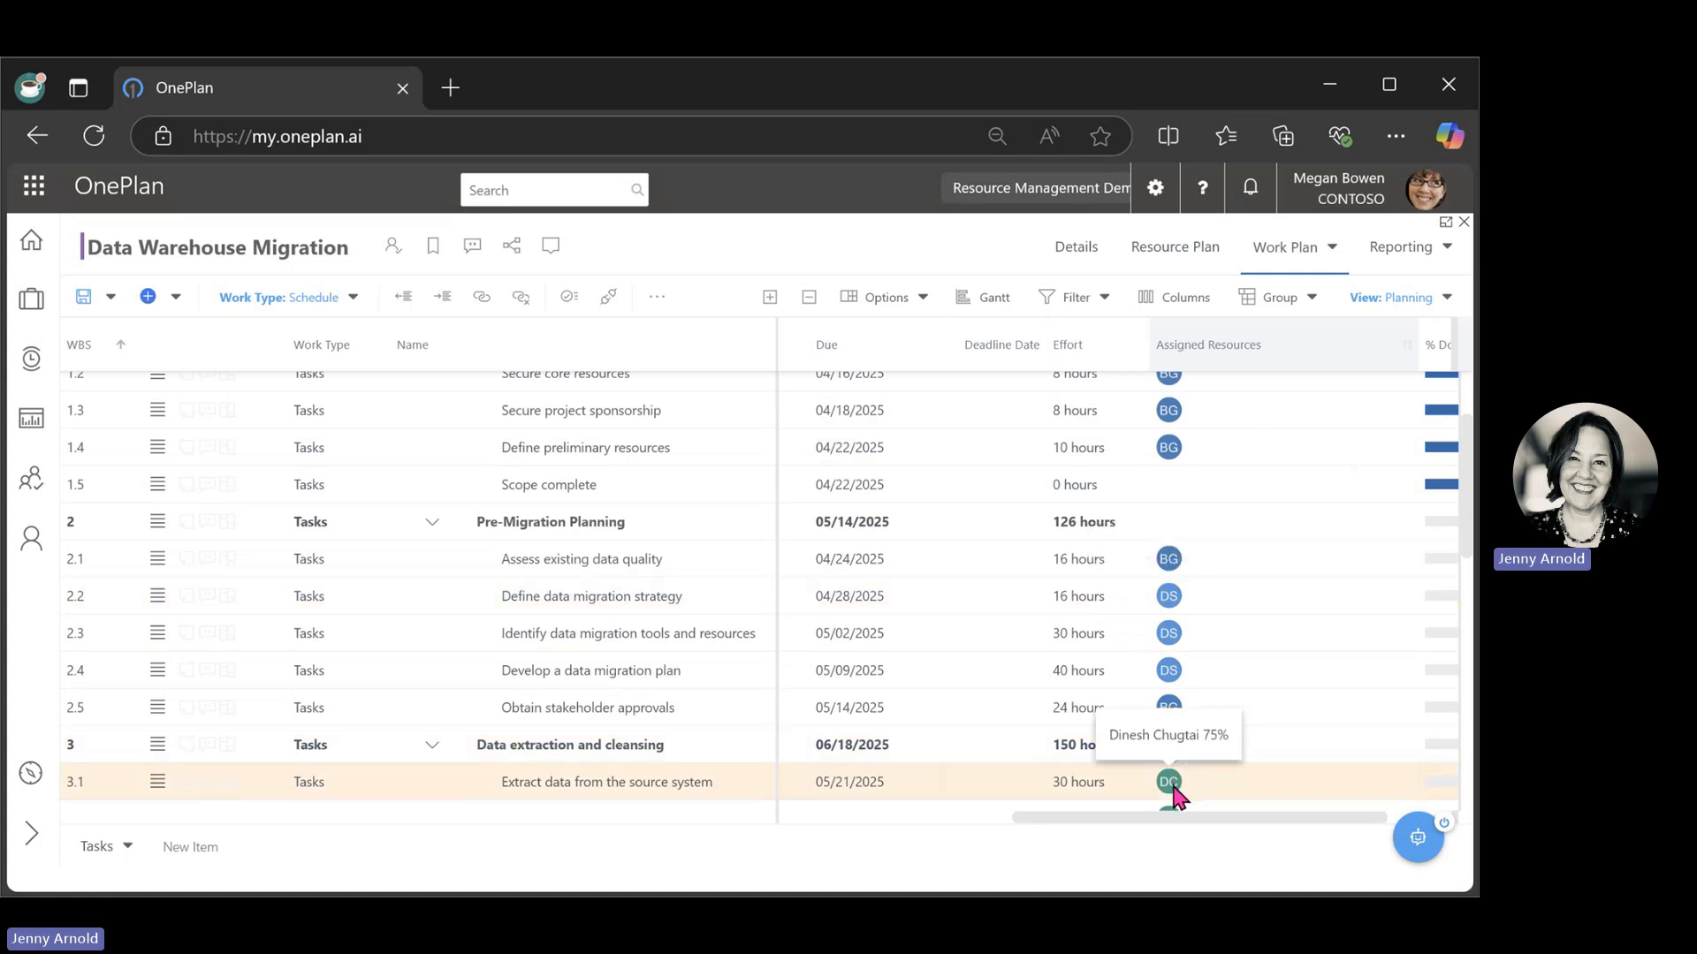
mouse_move(1170, 638)
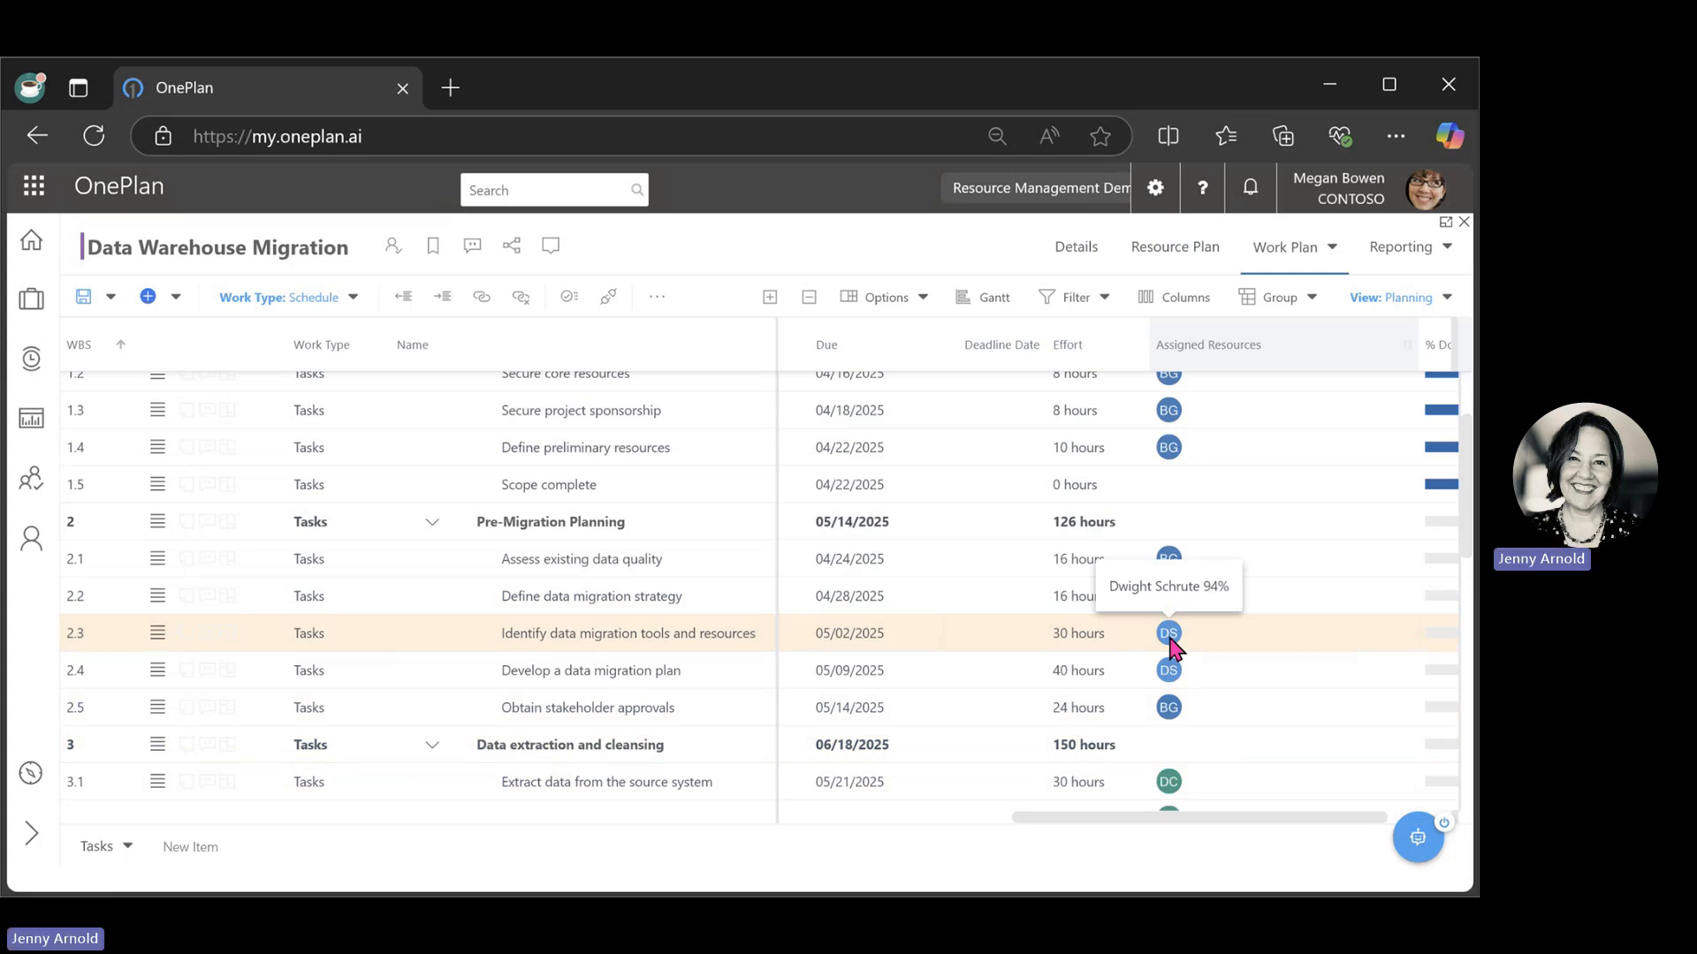
left_click(1176, 256)
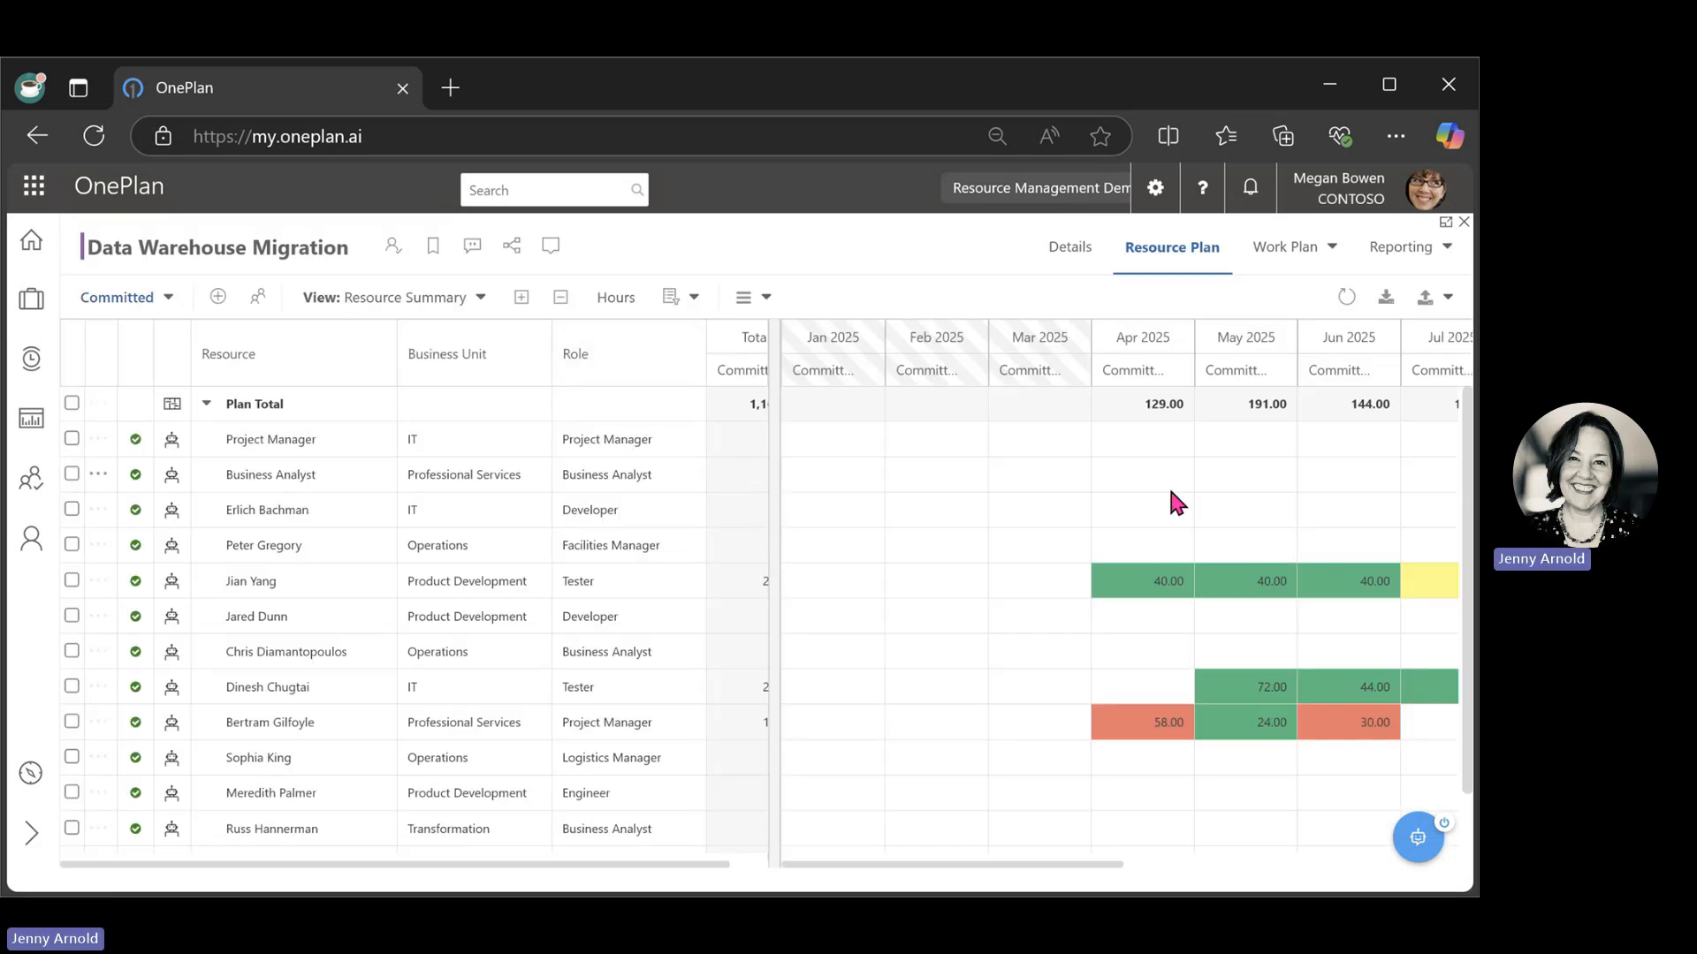
mouse_move(1196, 601)
left_click(781, 308)
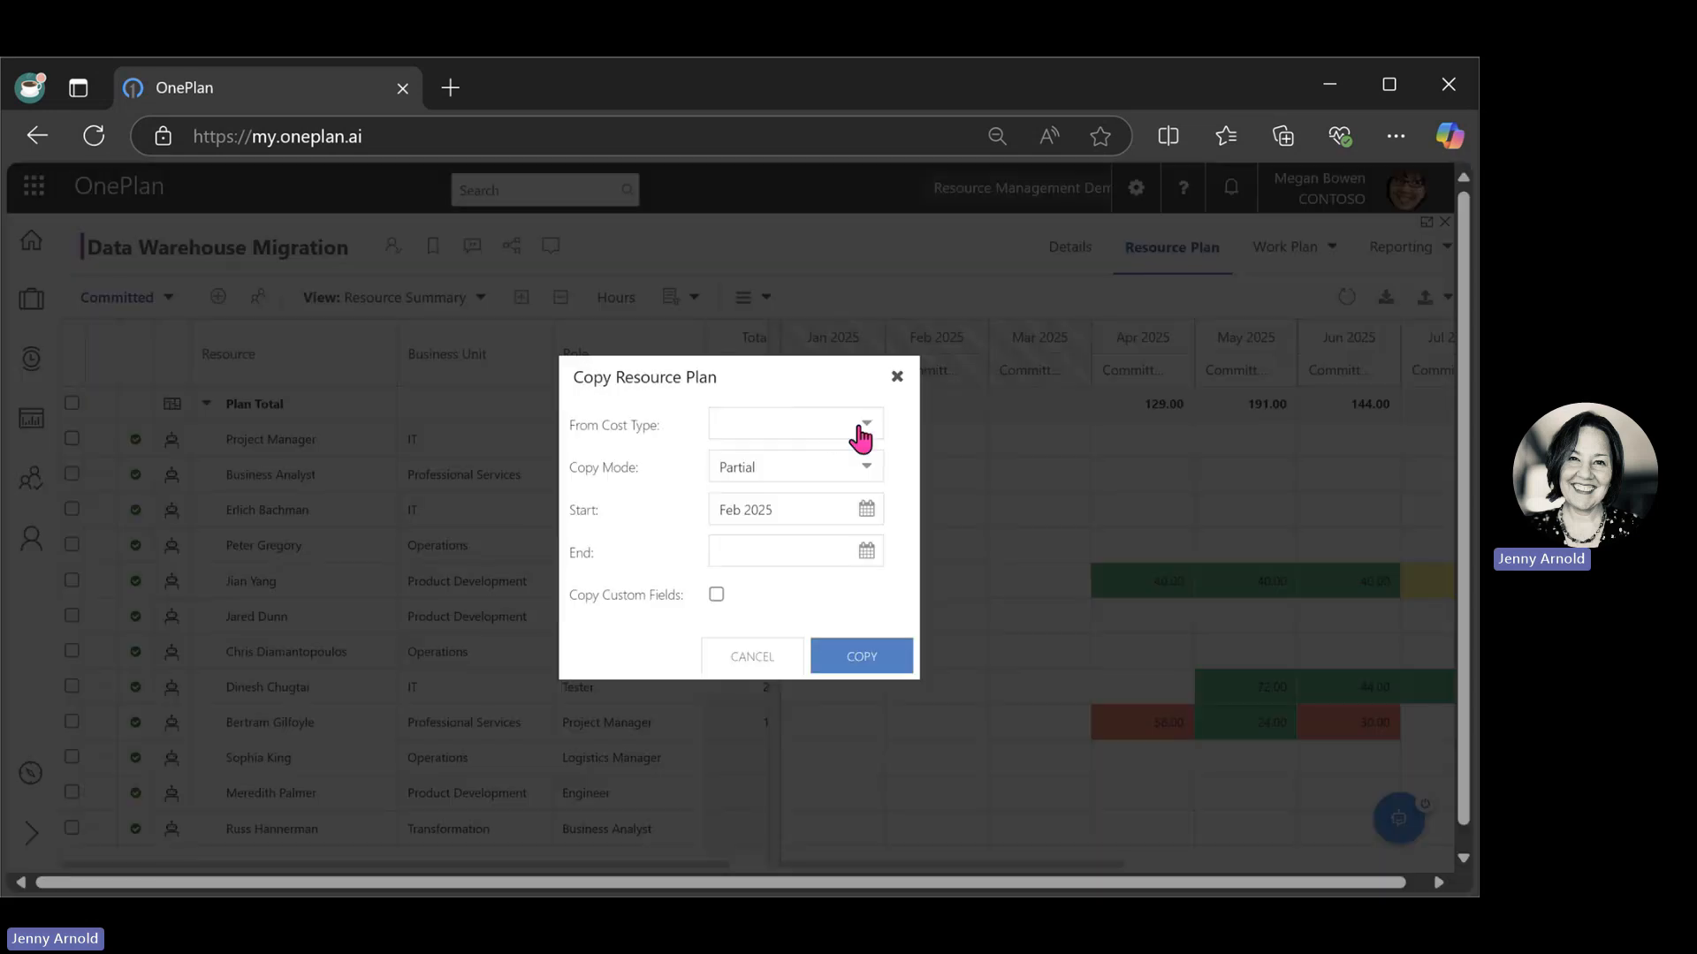
left_click(862, 431)
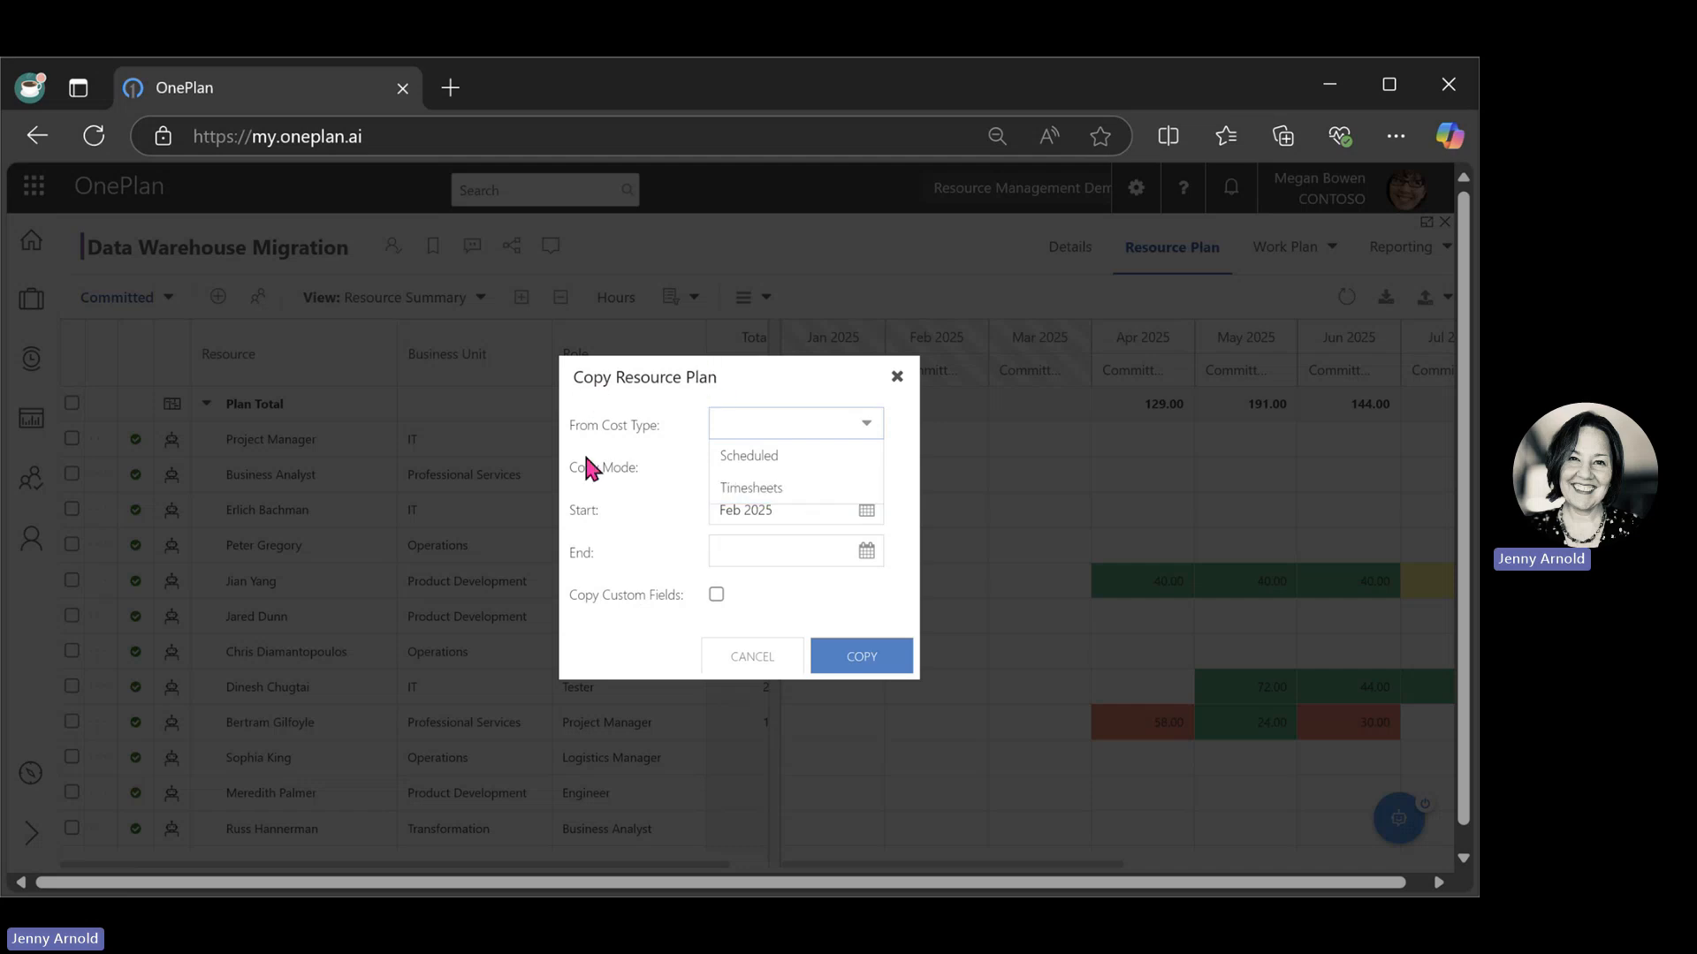
left_click(855, 627)
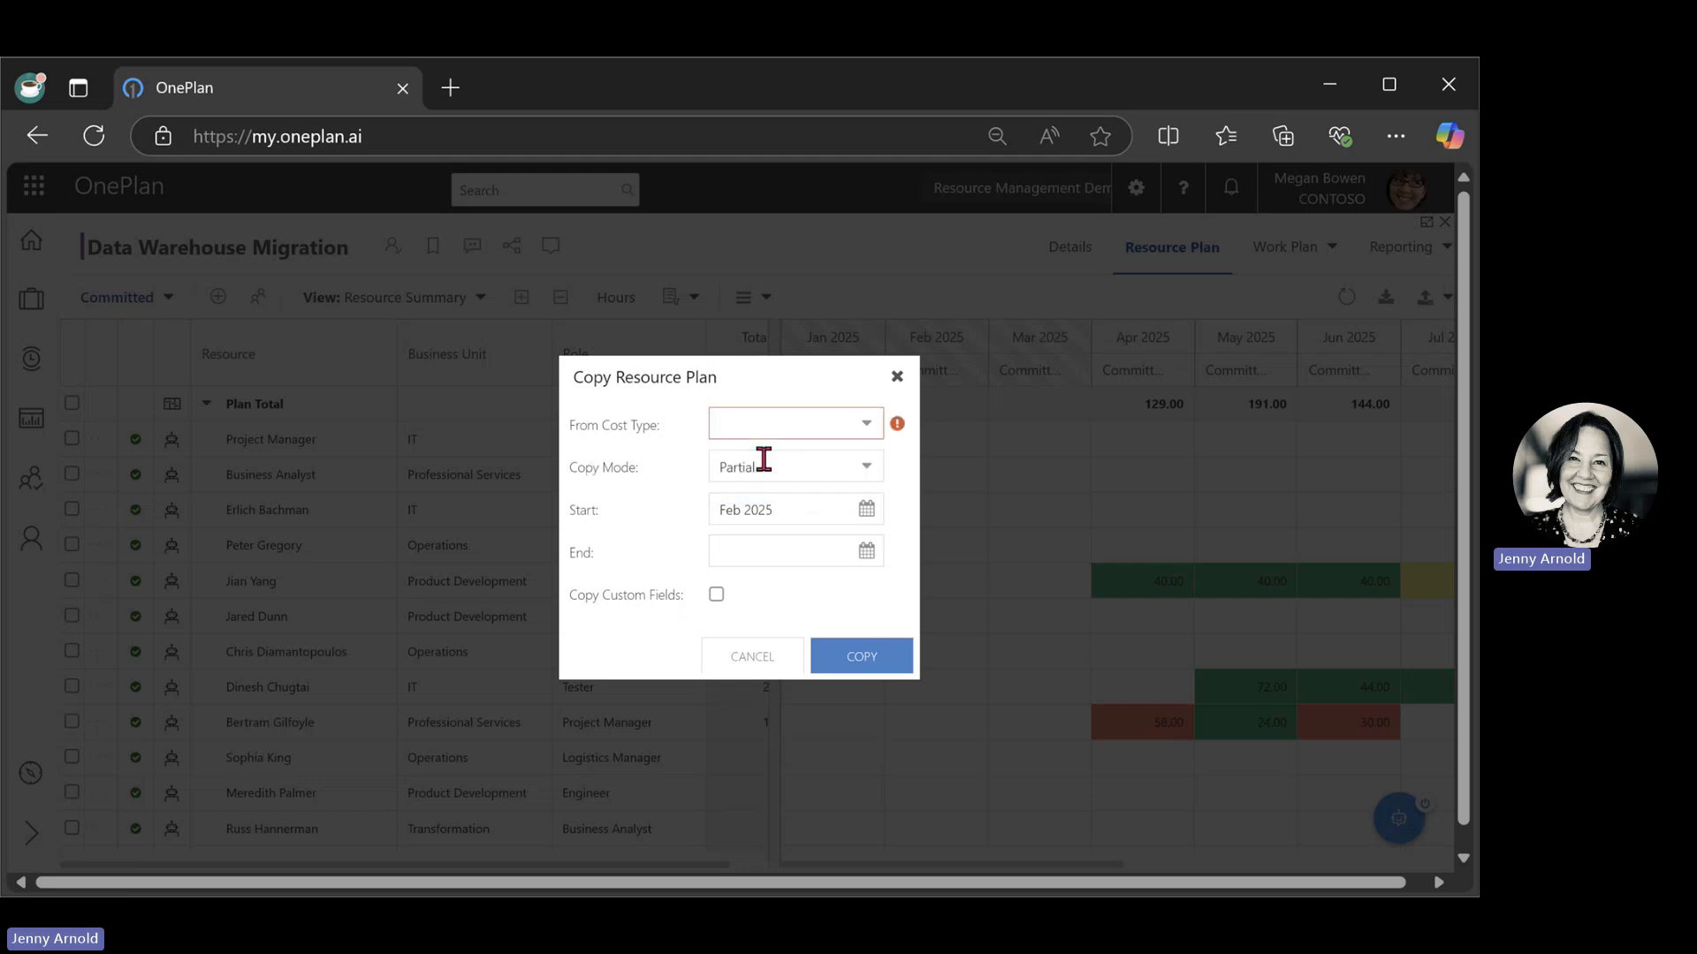
left_click(866, 475)
left_click(773, 530)
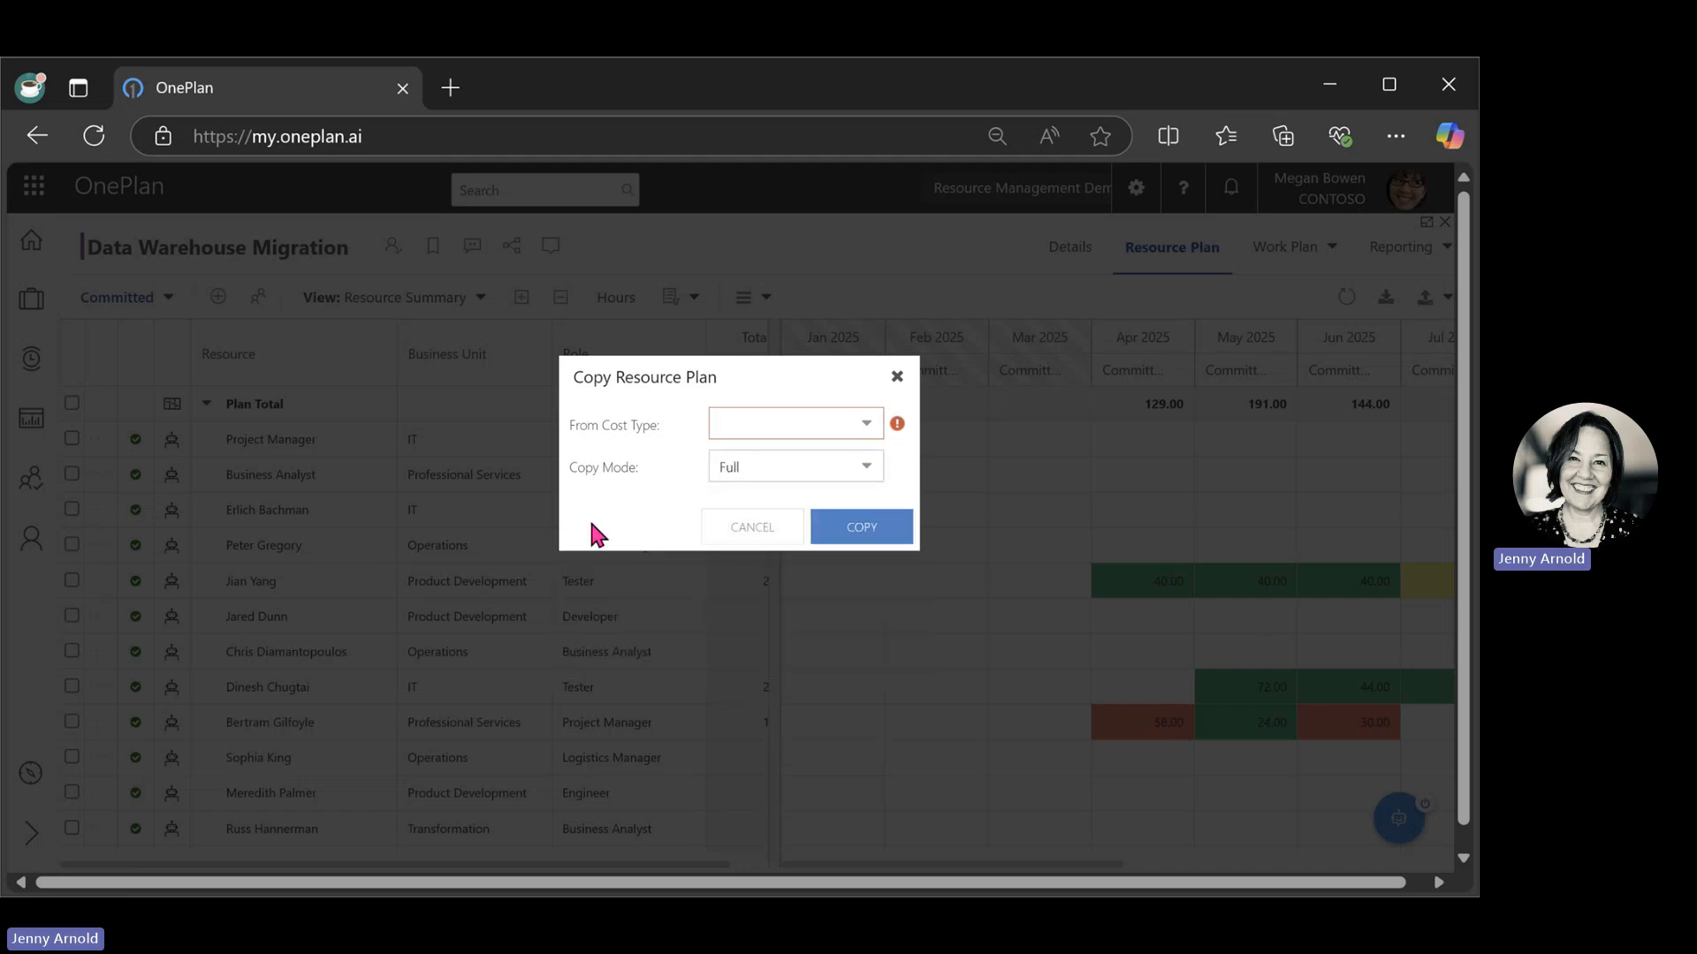
left_click(867, 468)
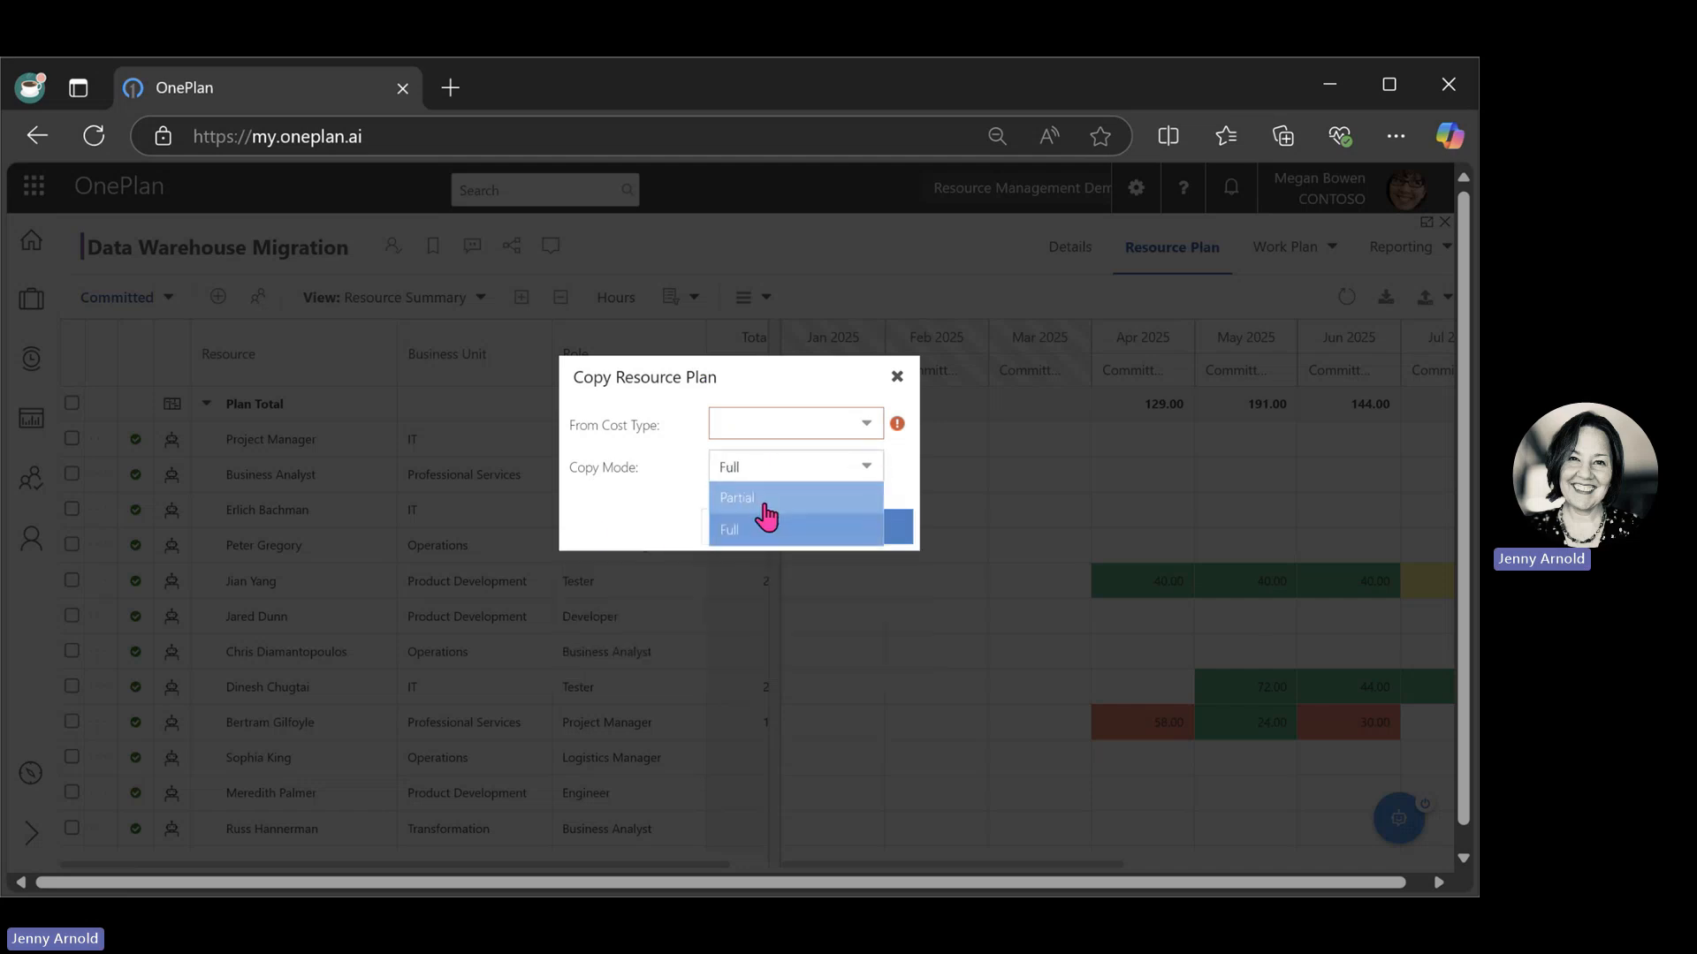
left_click(608, 490)
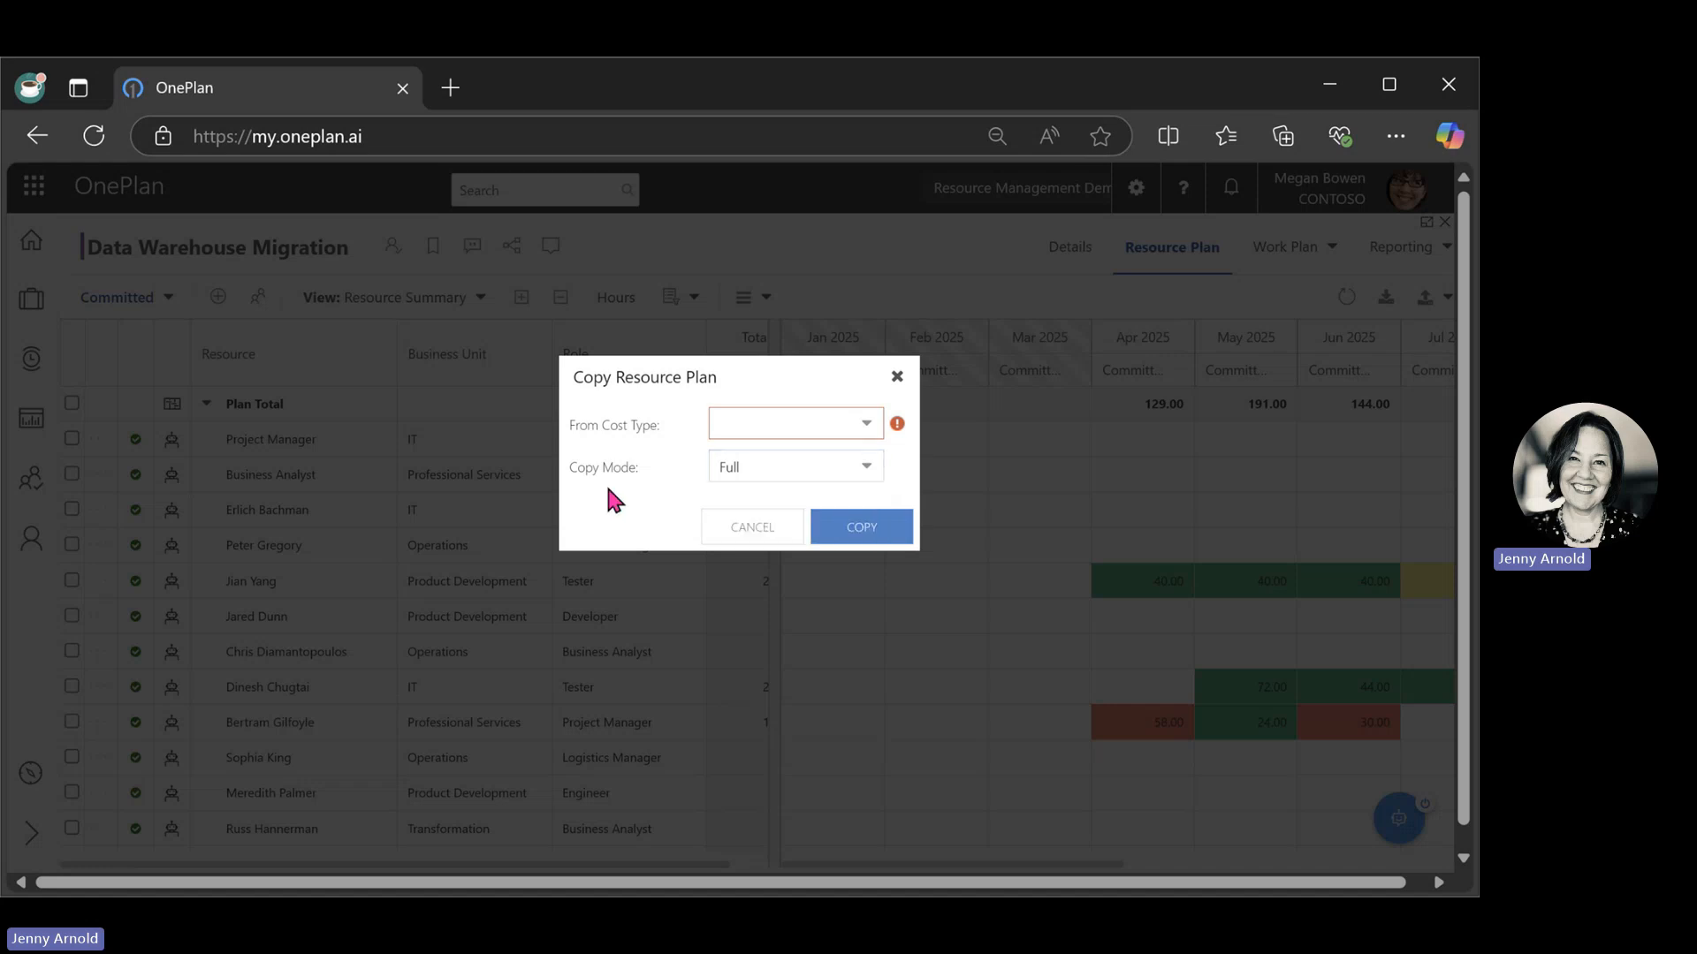
left_click(778, 529)
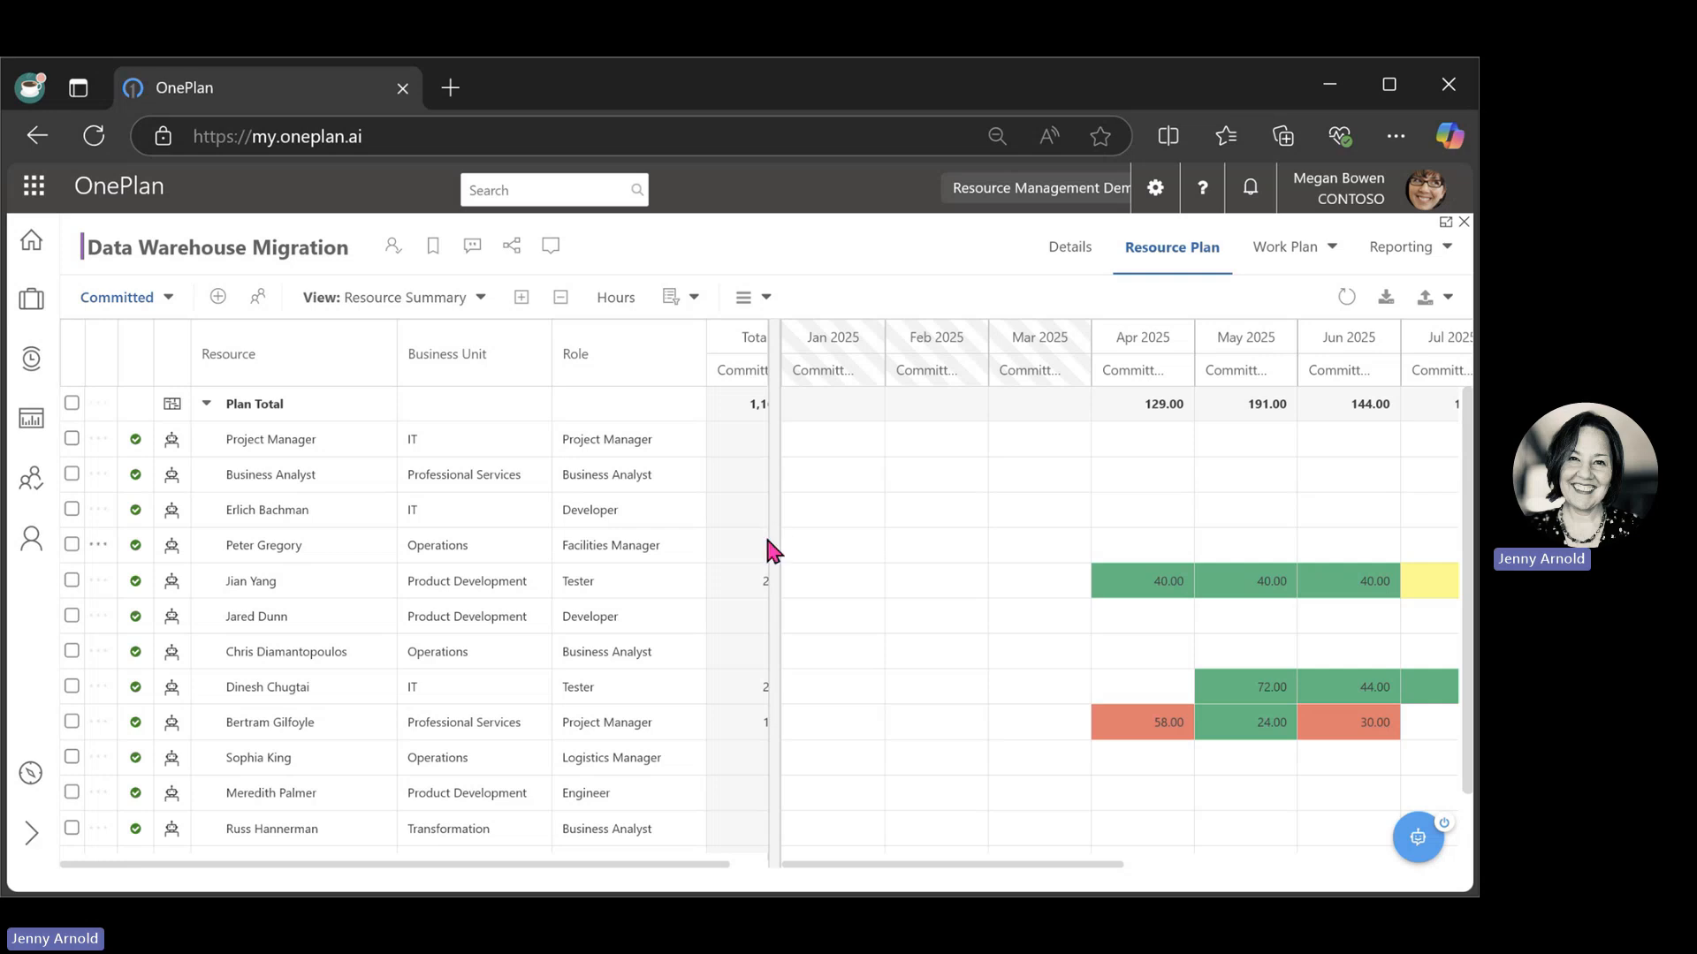
Reveal the full Totals column and inspect the capacity details of the Product Development tester's monthly hours.
left_click_drag(770, 541, 818, 539)
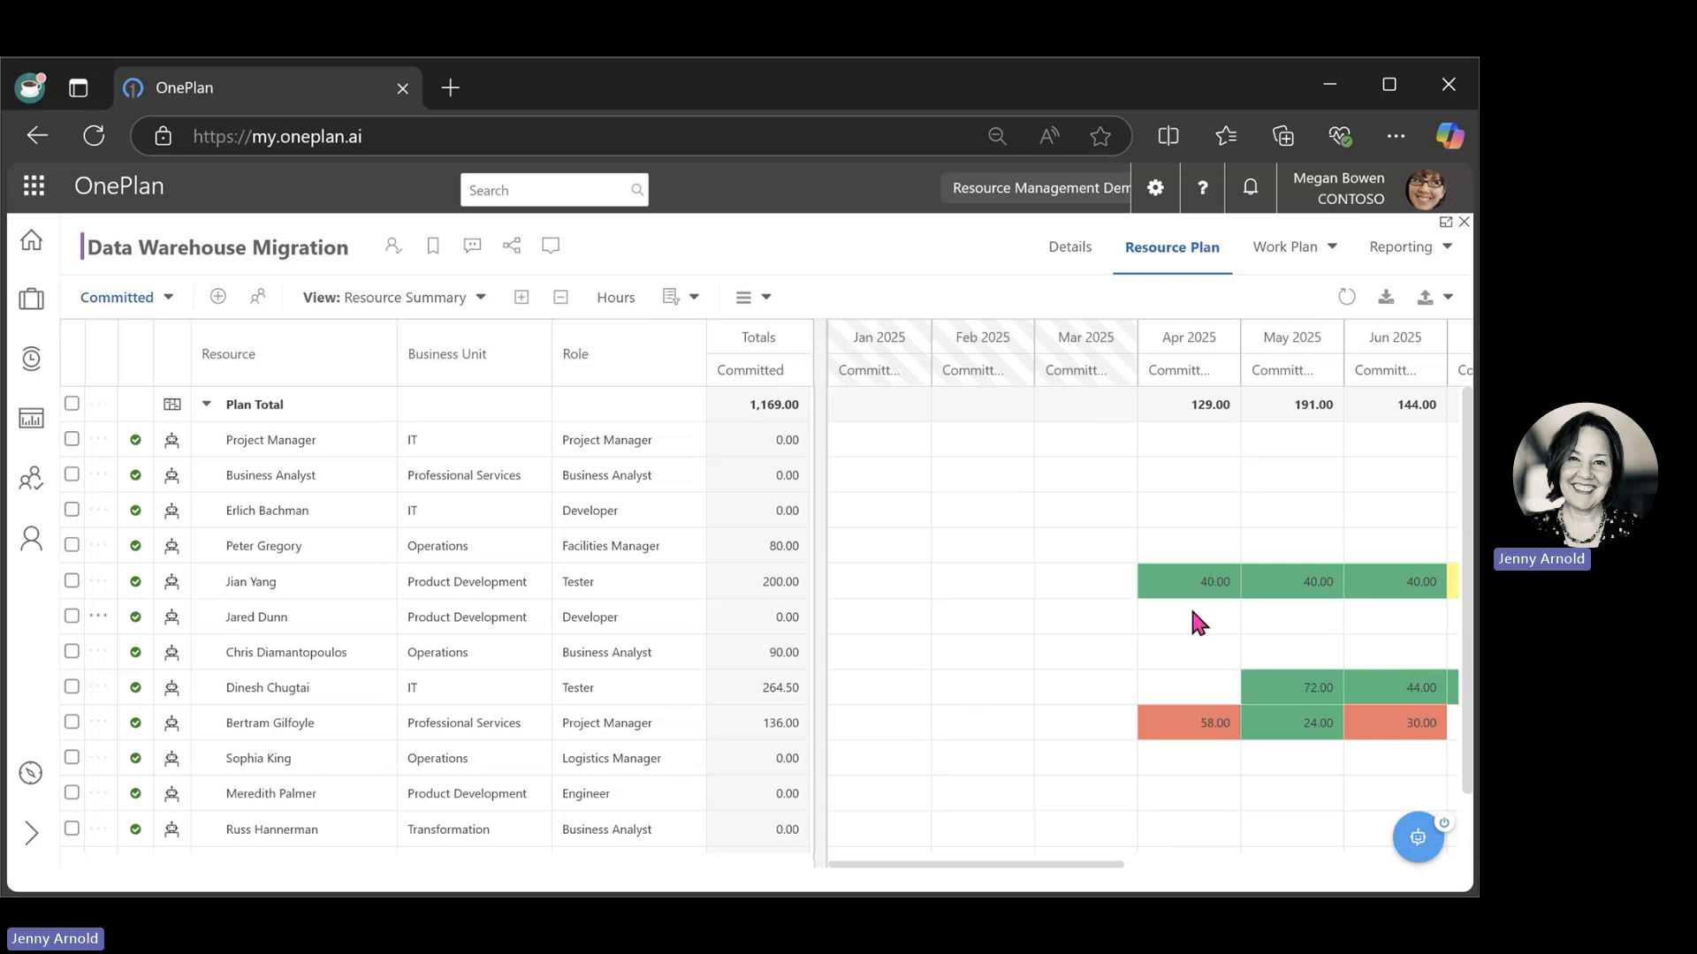
mouse_move(1220, 608)
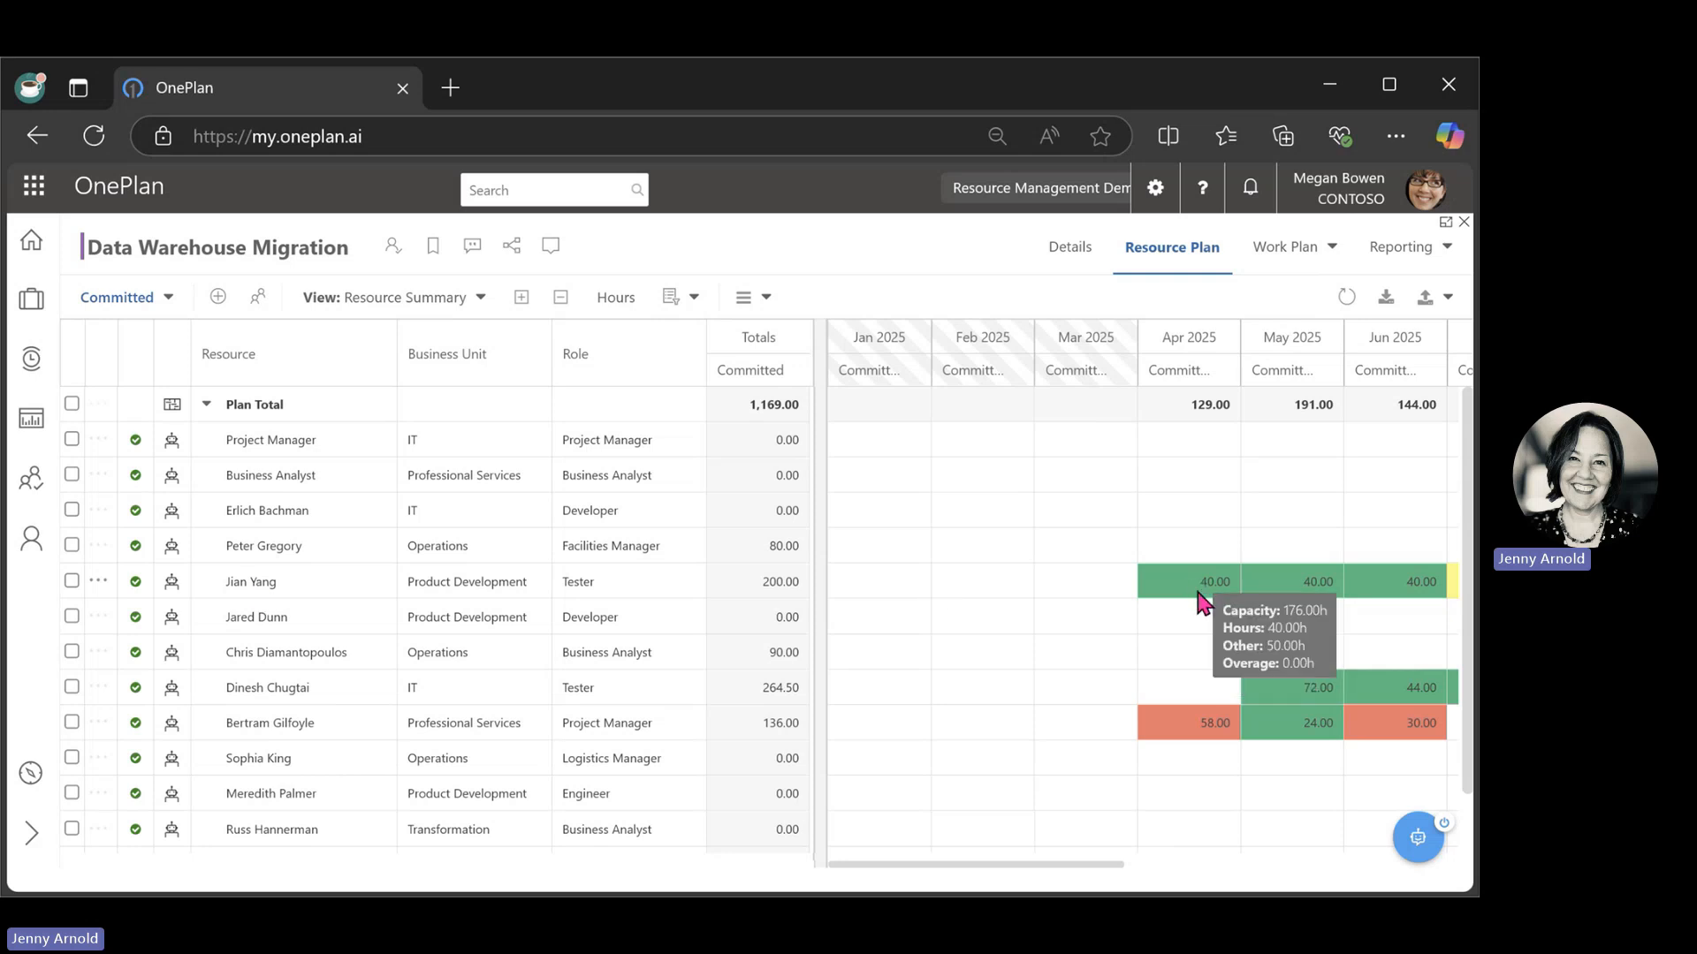
mouse_move(1314, 594)
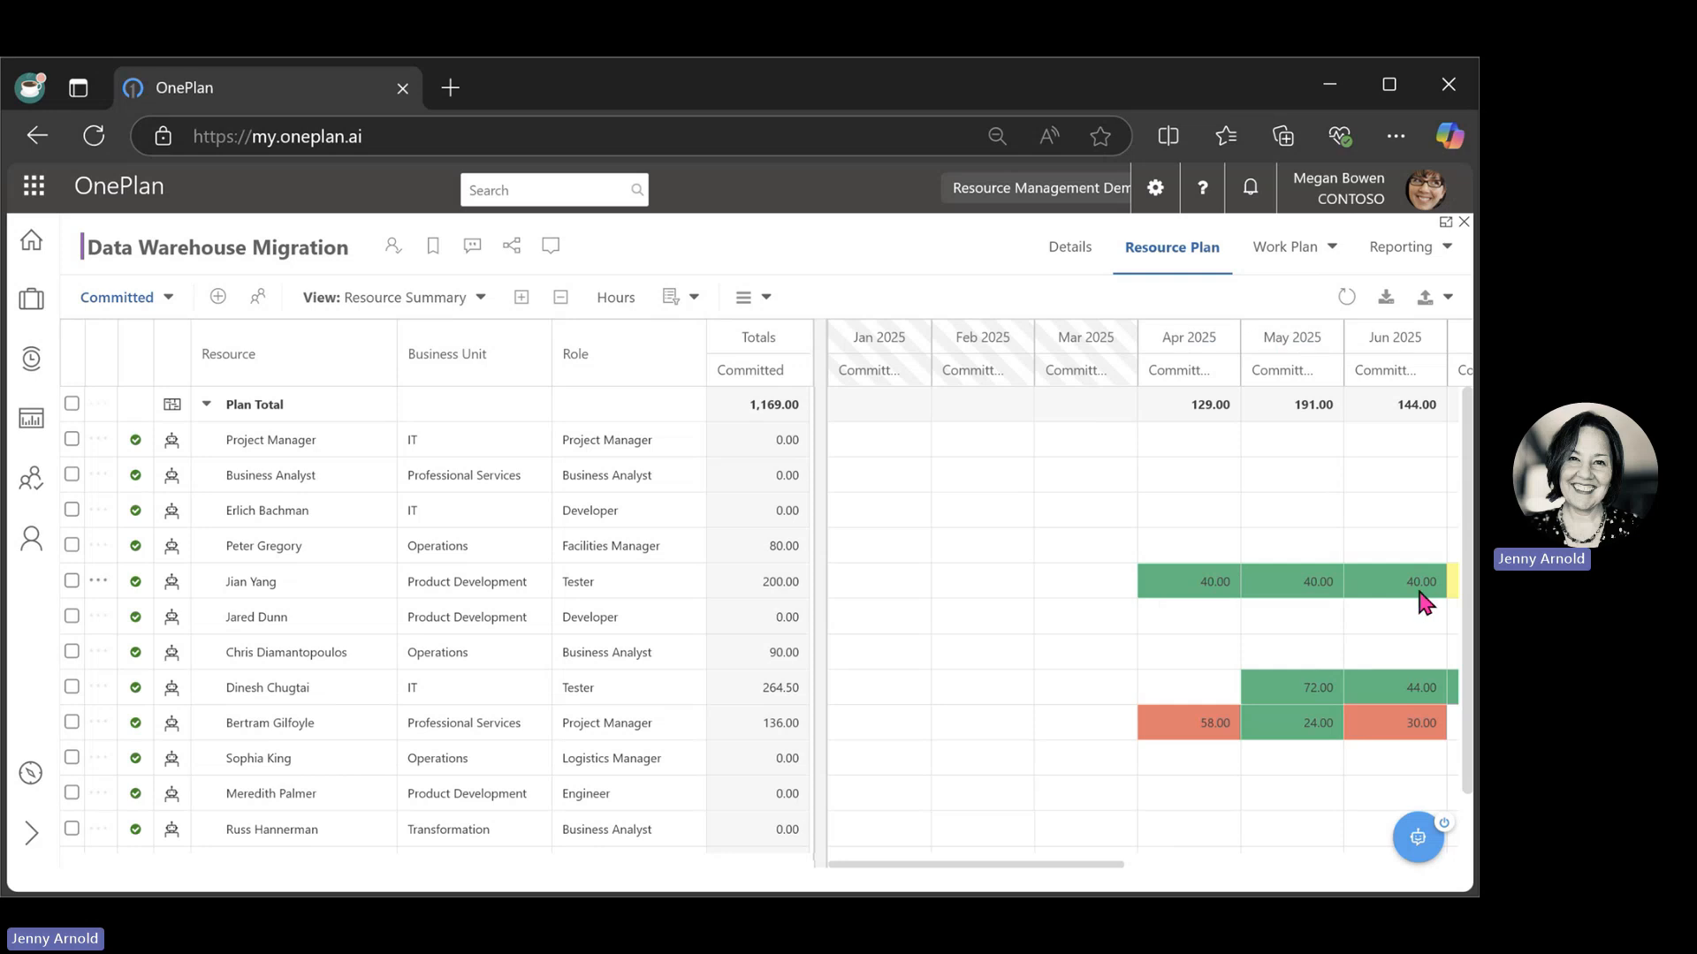
mouse_move(1424, 604)
mouse_move(842, 468)
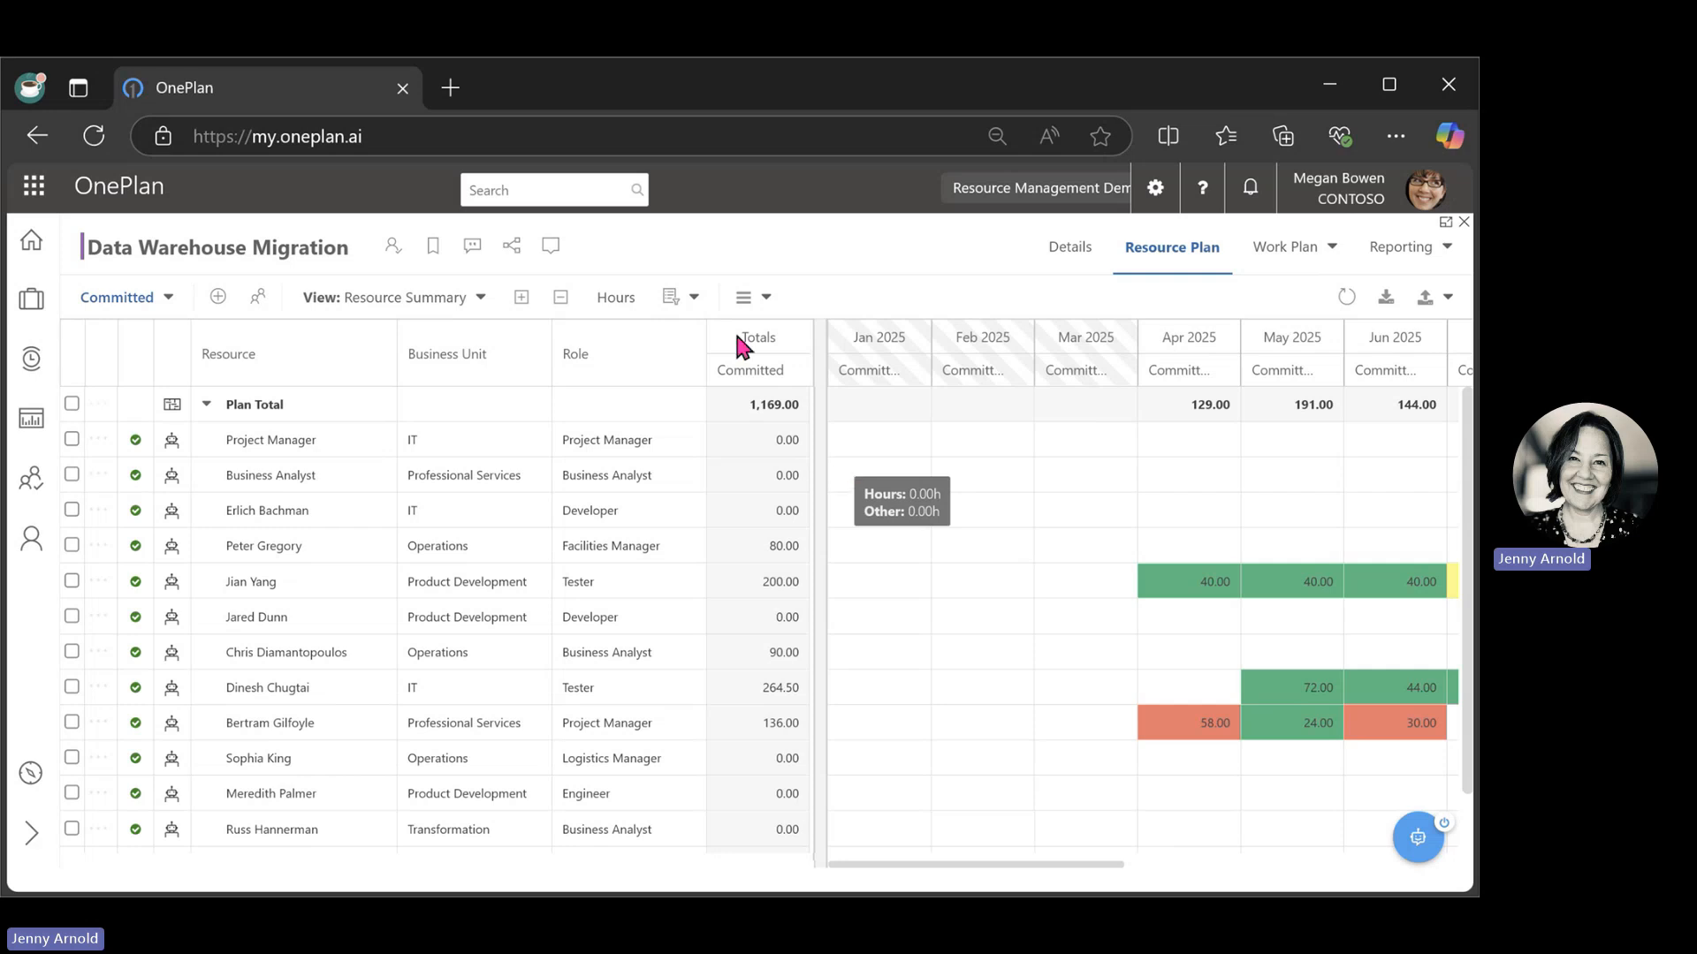
Select the generic Project Manager in the plan and find replacement candidates by Best Match.
left_click(72, 439)
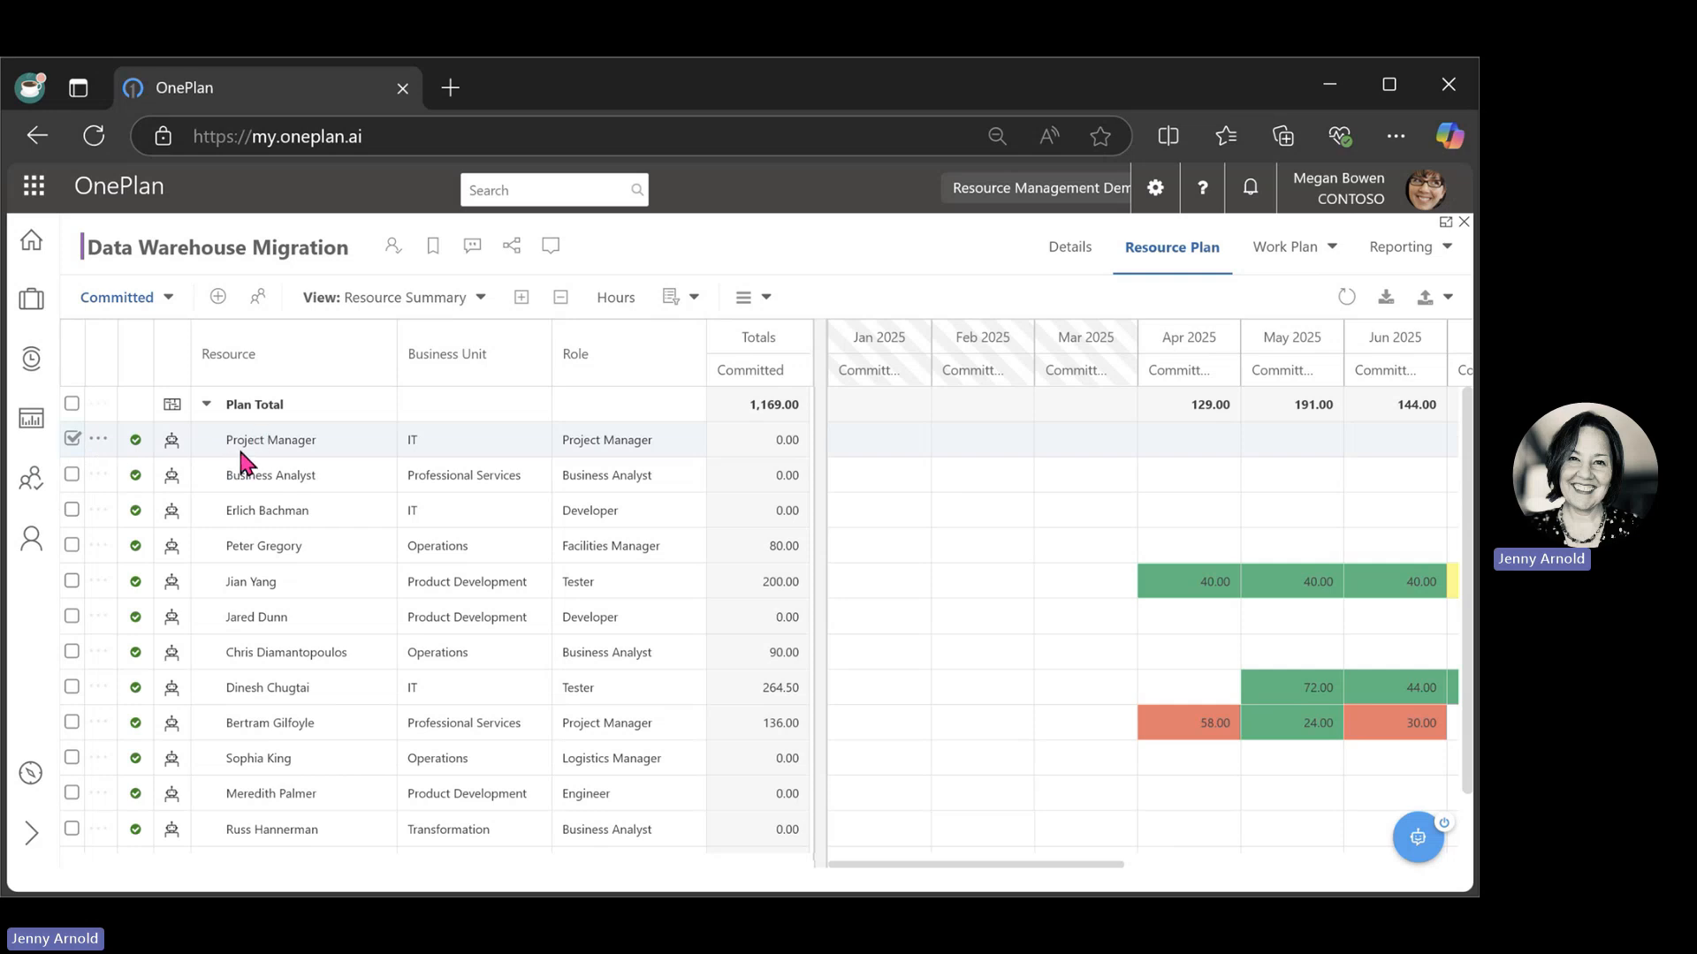
left_click(259, 299)
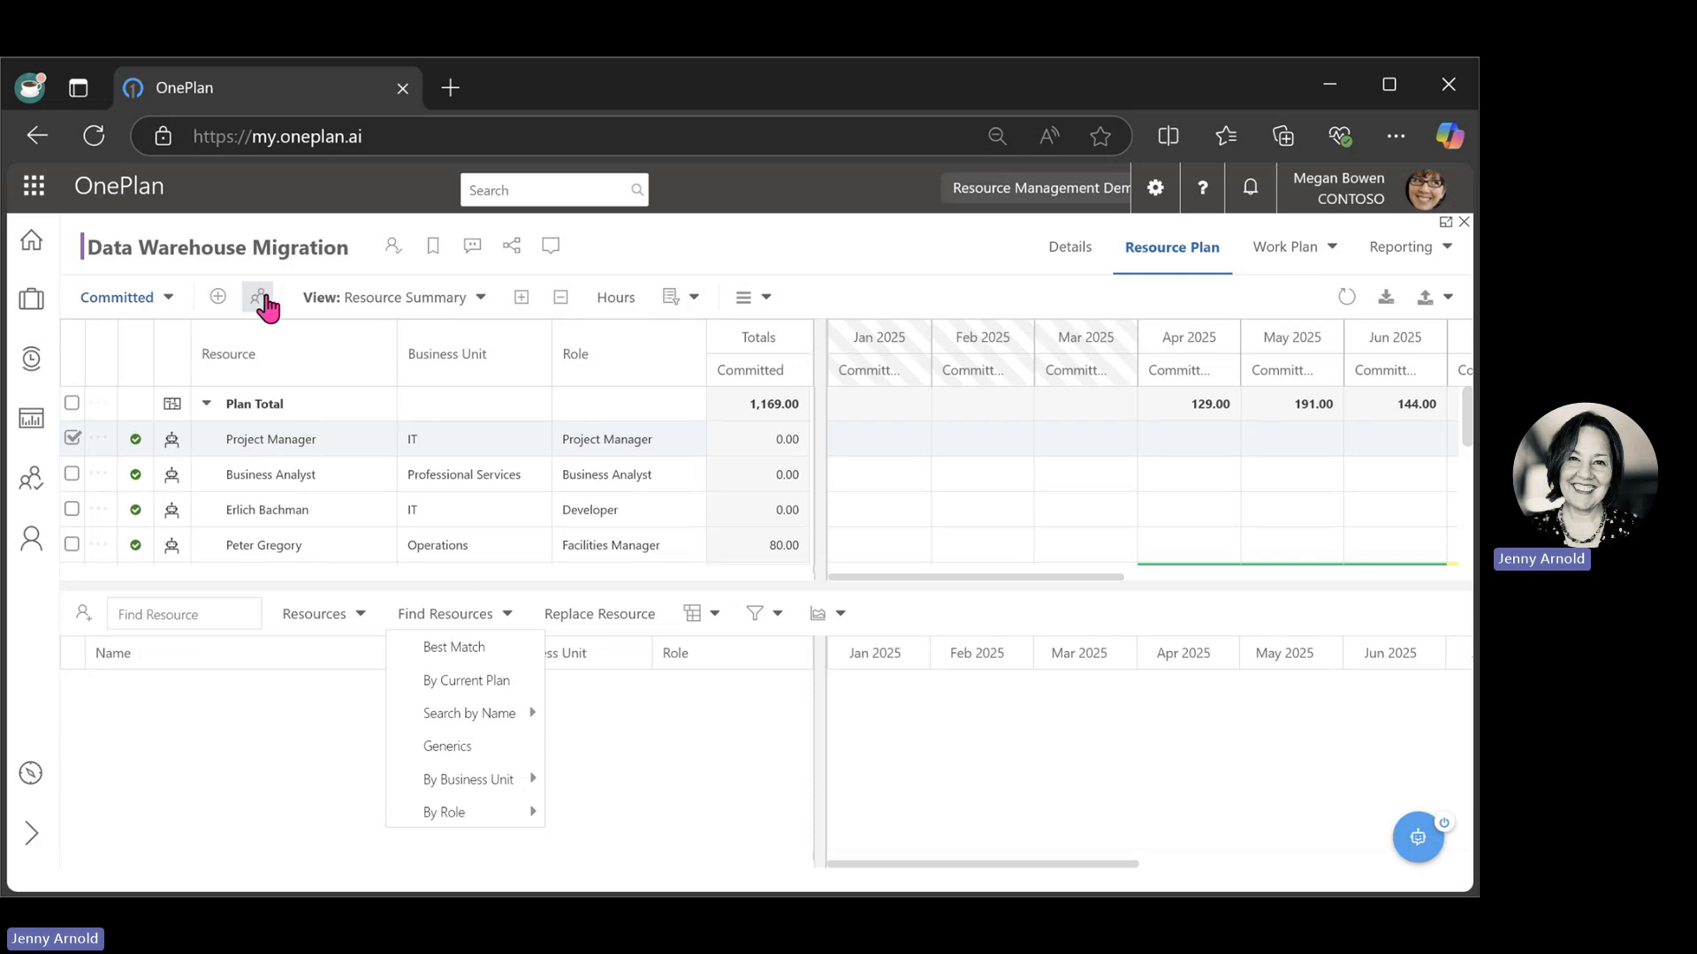
left_click(485, 658)
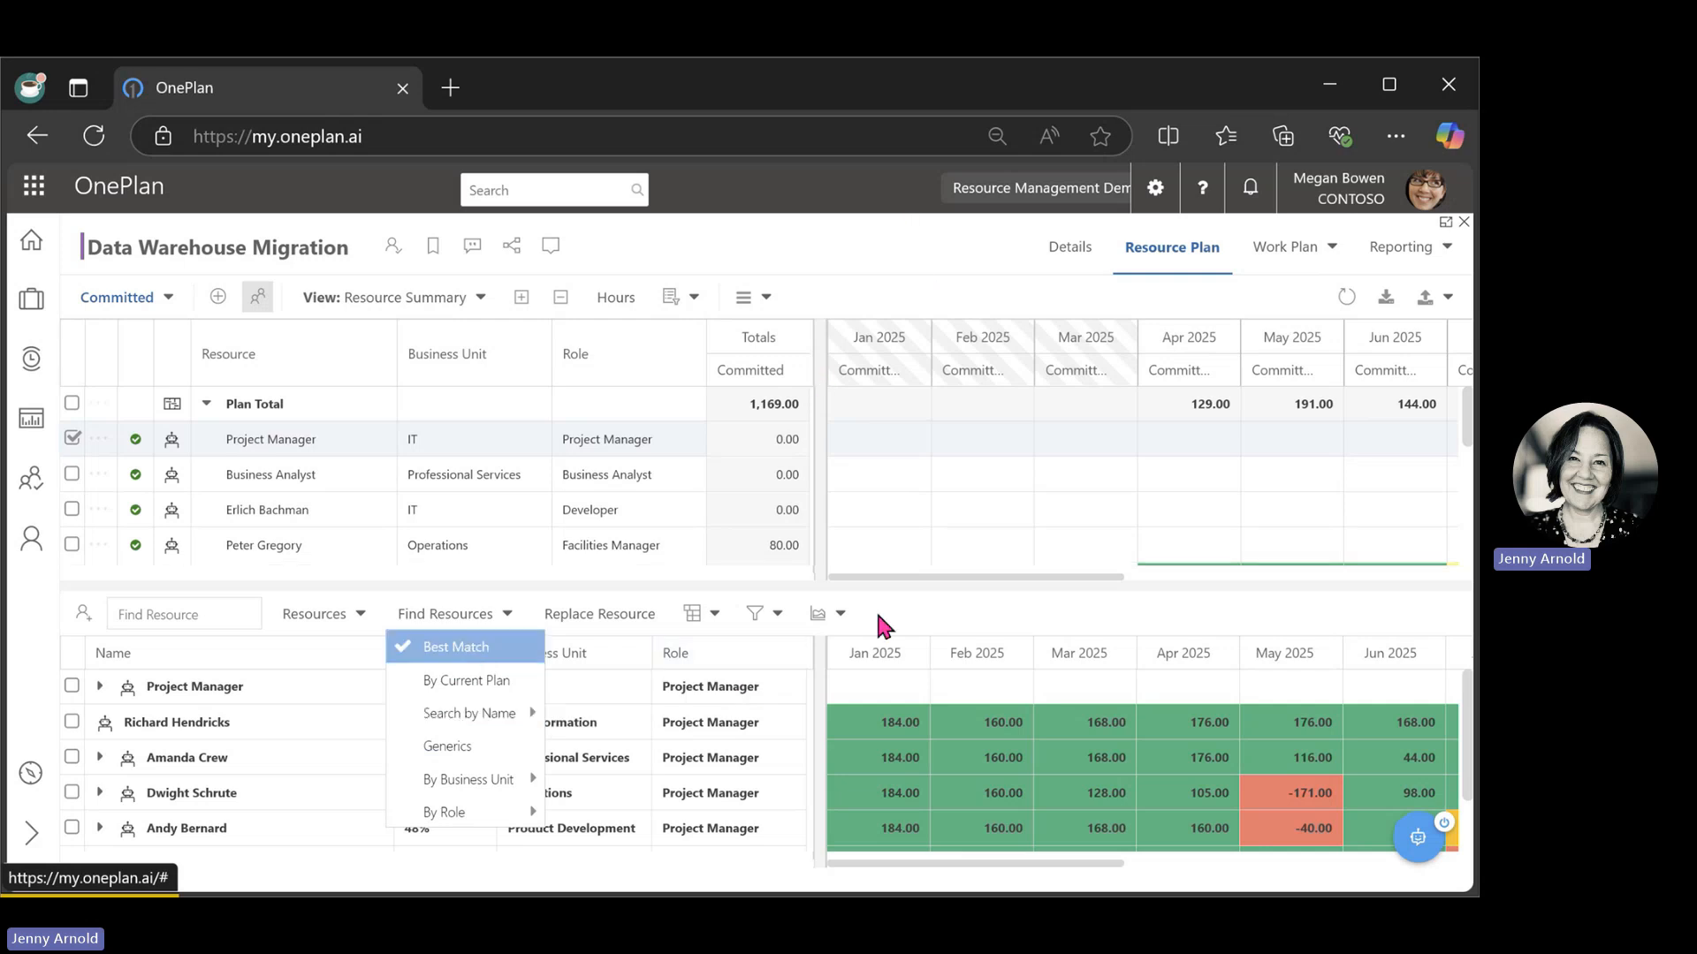
left_click(835, 613)
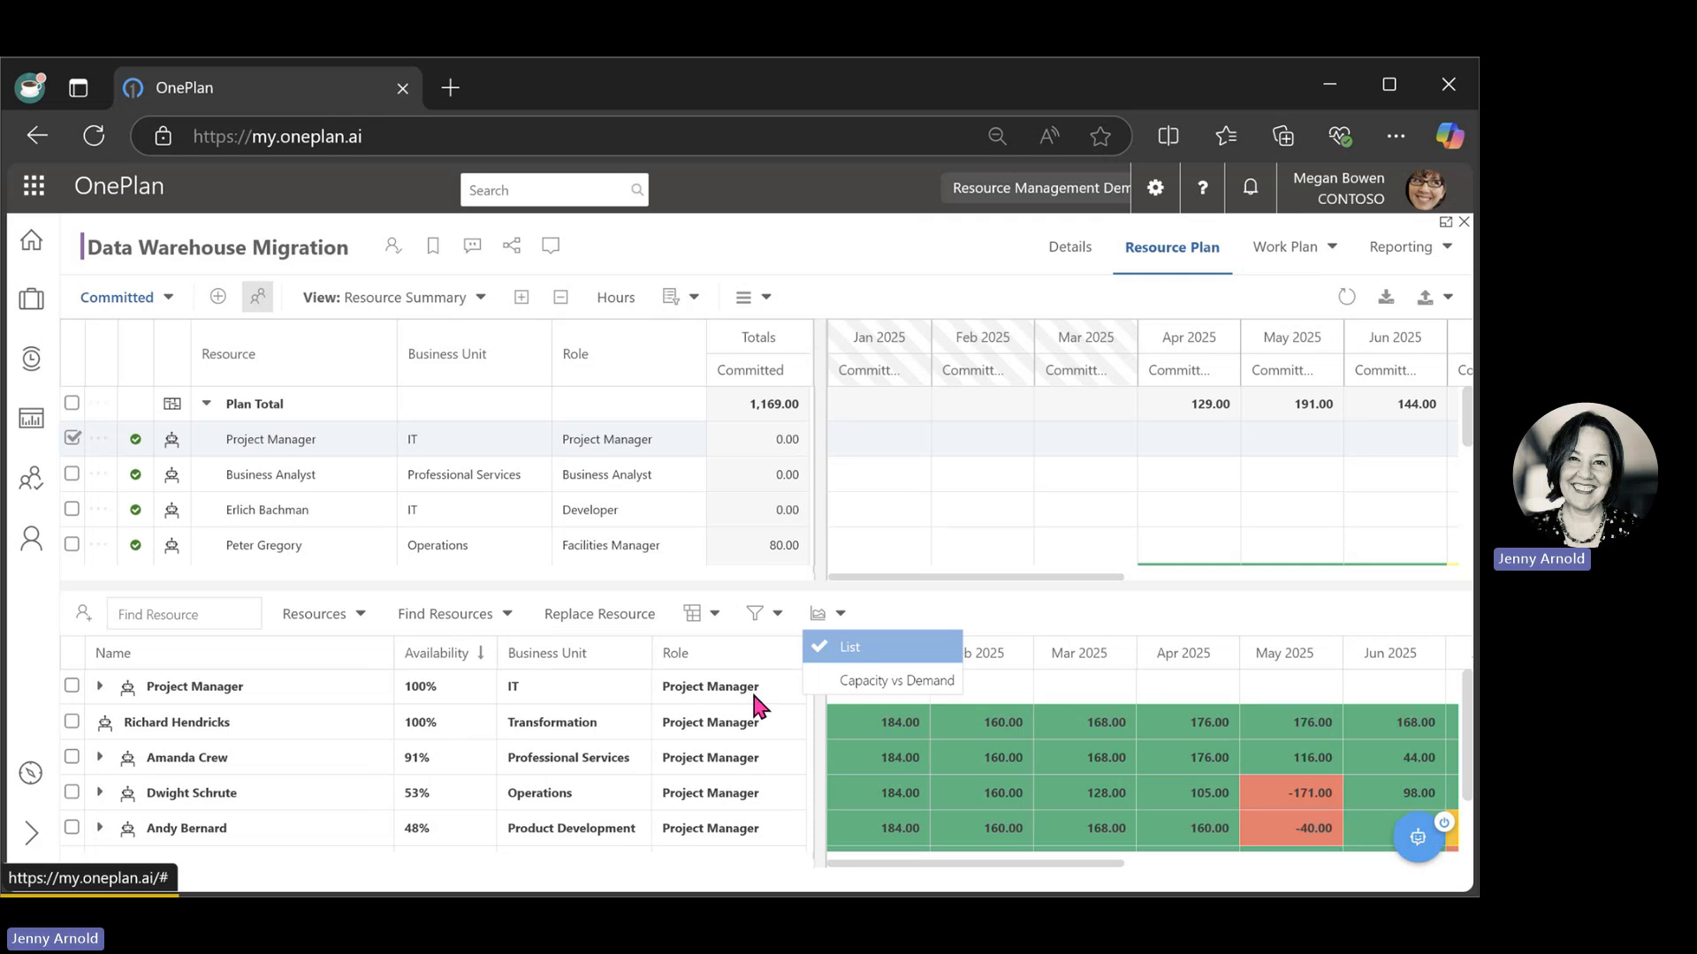
Enlarge the matching resources pane and examine the candidates' monthly availability through December 2025.
left_click_drag(768, 588, 764, 468)
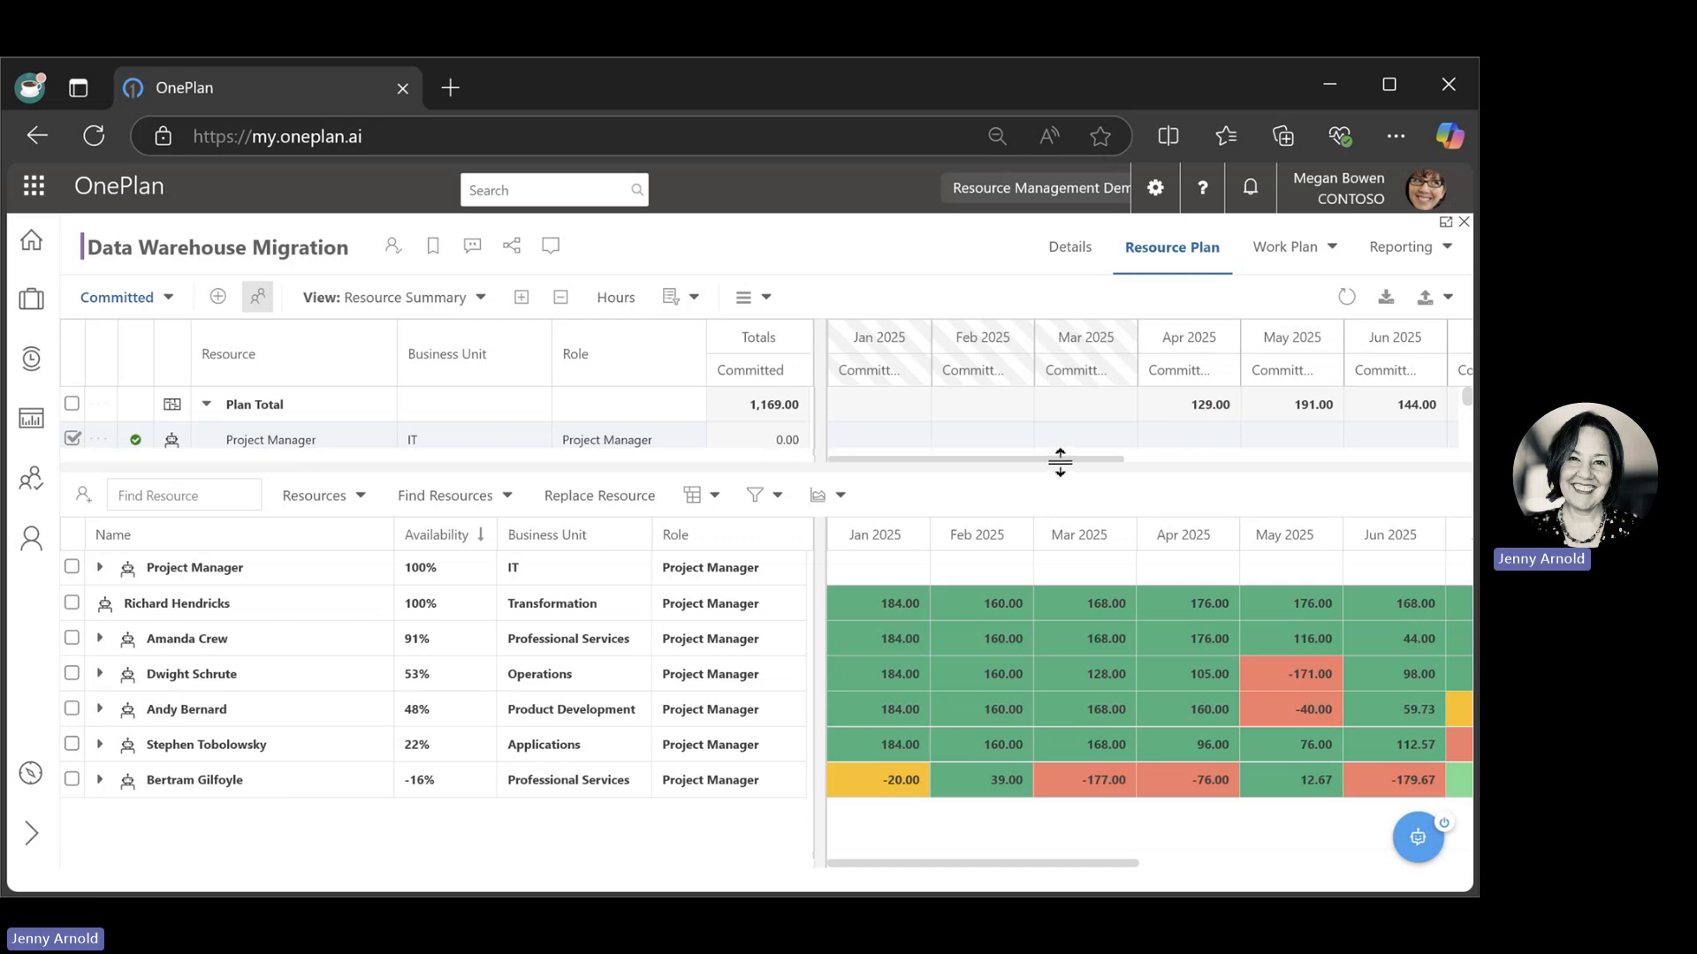
left_click_drag(1066, 462, 312, 438)
left_click_drag(1110, 462, 1405, 489)
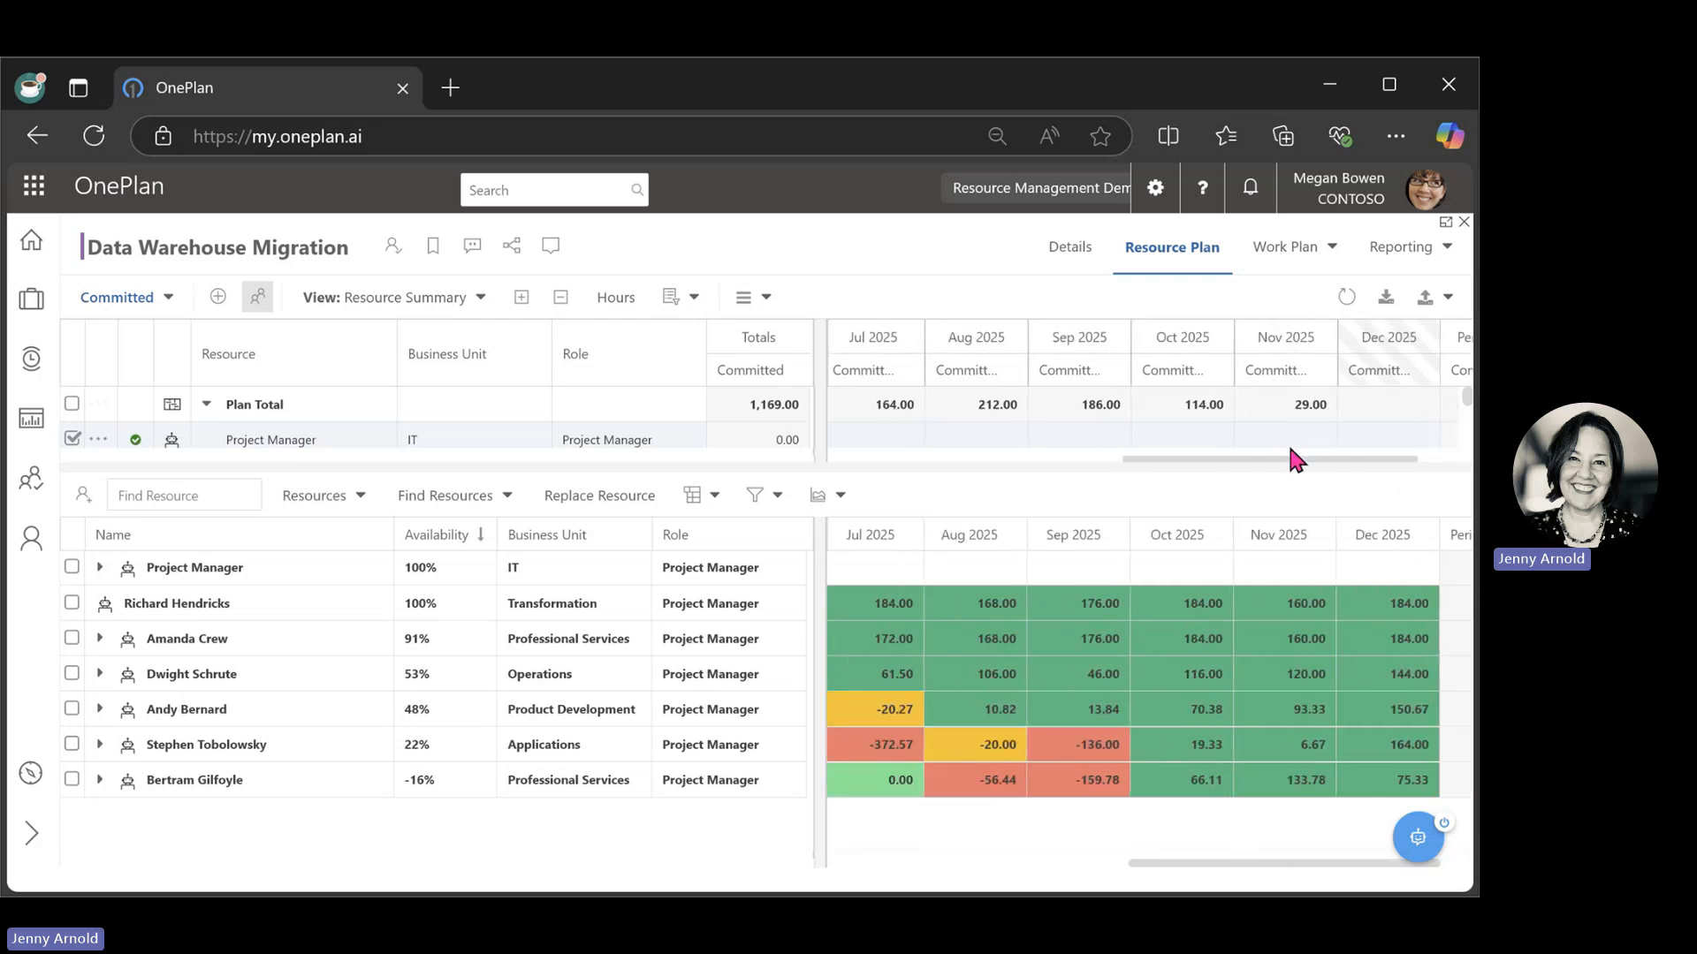
Replace the plan's generic Project Manager with the Professional Services candidate who has 91% availability, choosing Replace rather than Fulfill.
left_click_drag(1288, 460, 919, 445)
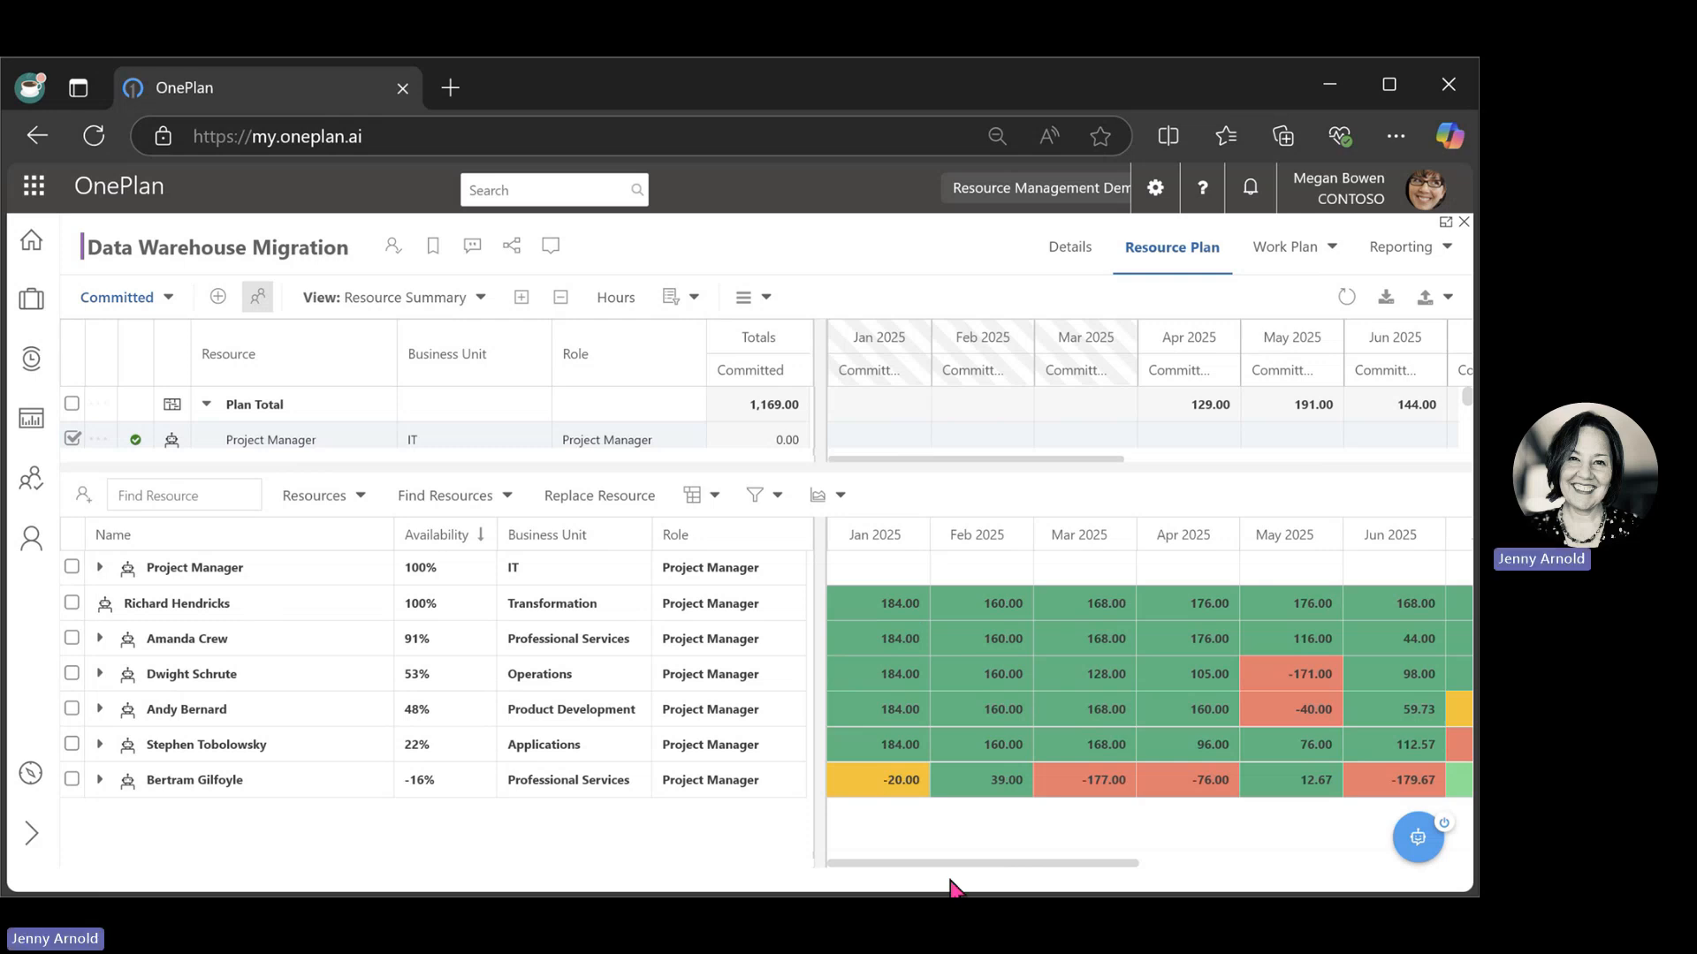
left_click_drag(988, 873, 909, 879)
mouse_move(1096, 863)
left_mouse_down()
mouse_move(1446, 863)
mouse_move(1110, 860)
left_mouse_up()
left_click(72, 637)
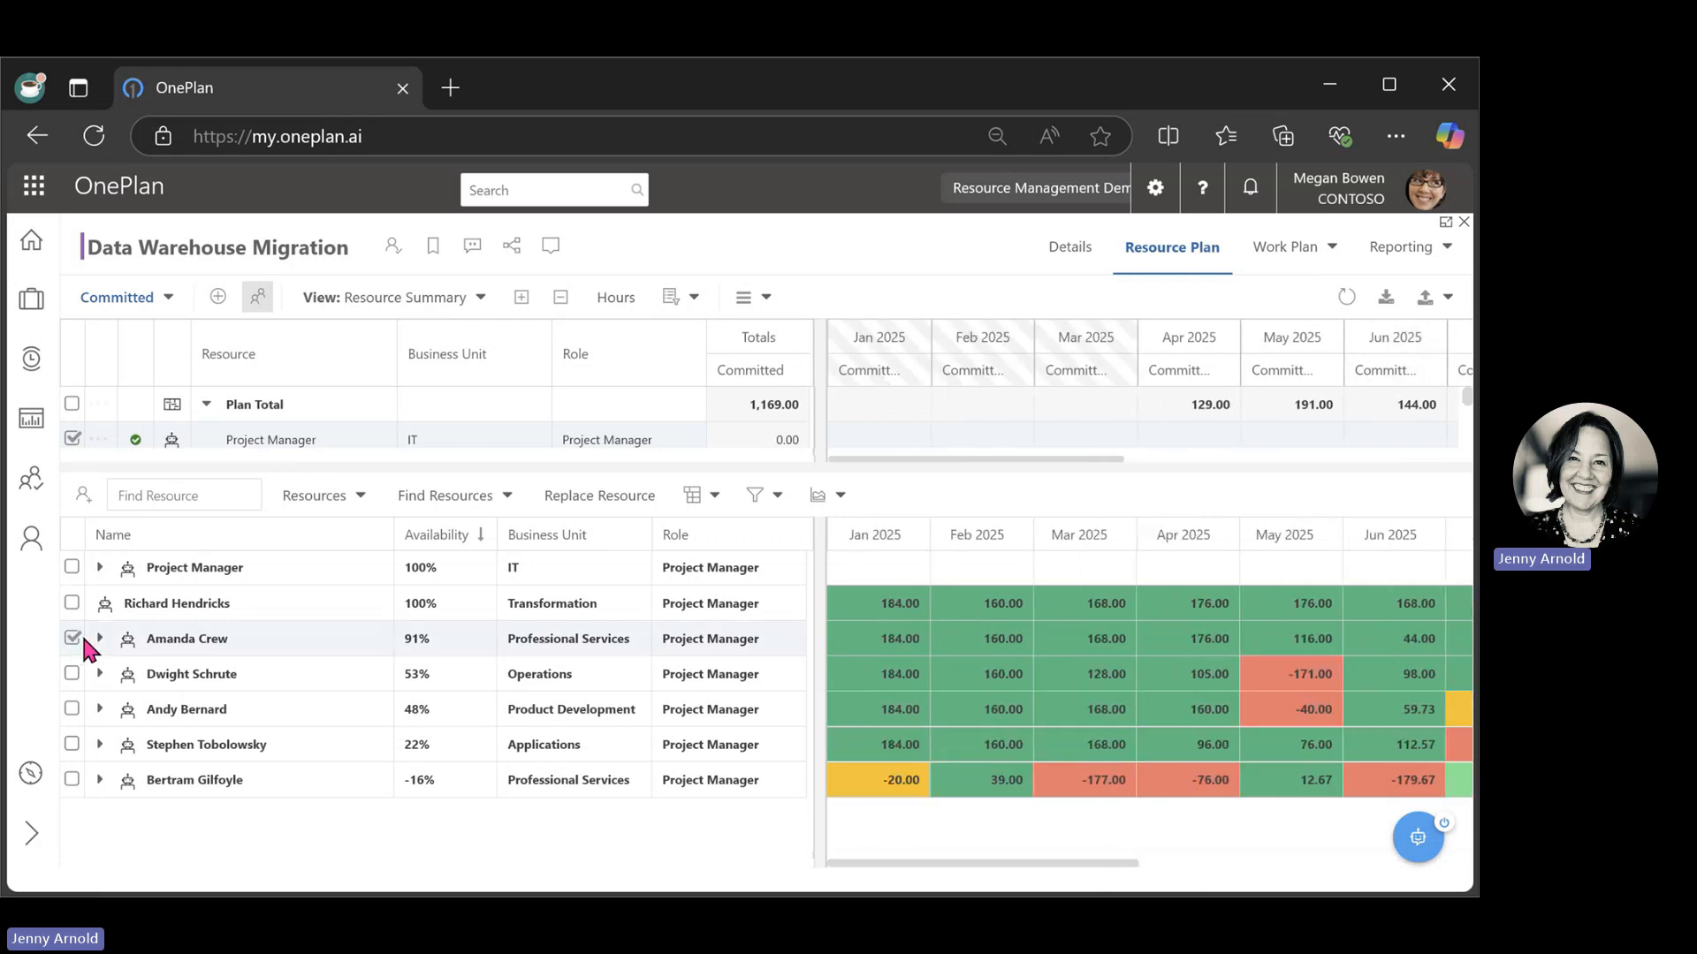
left_click(617, 501)
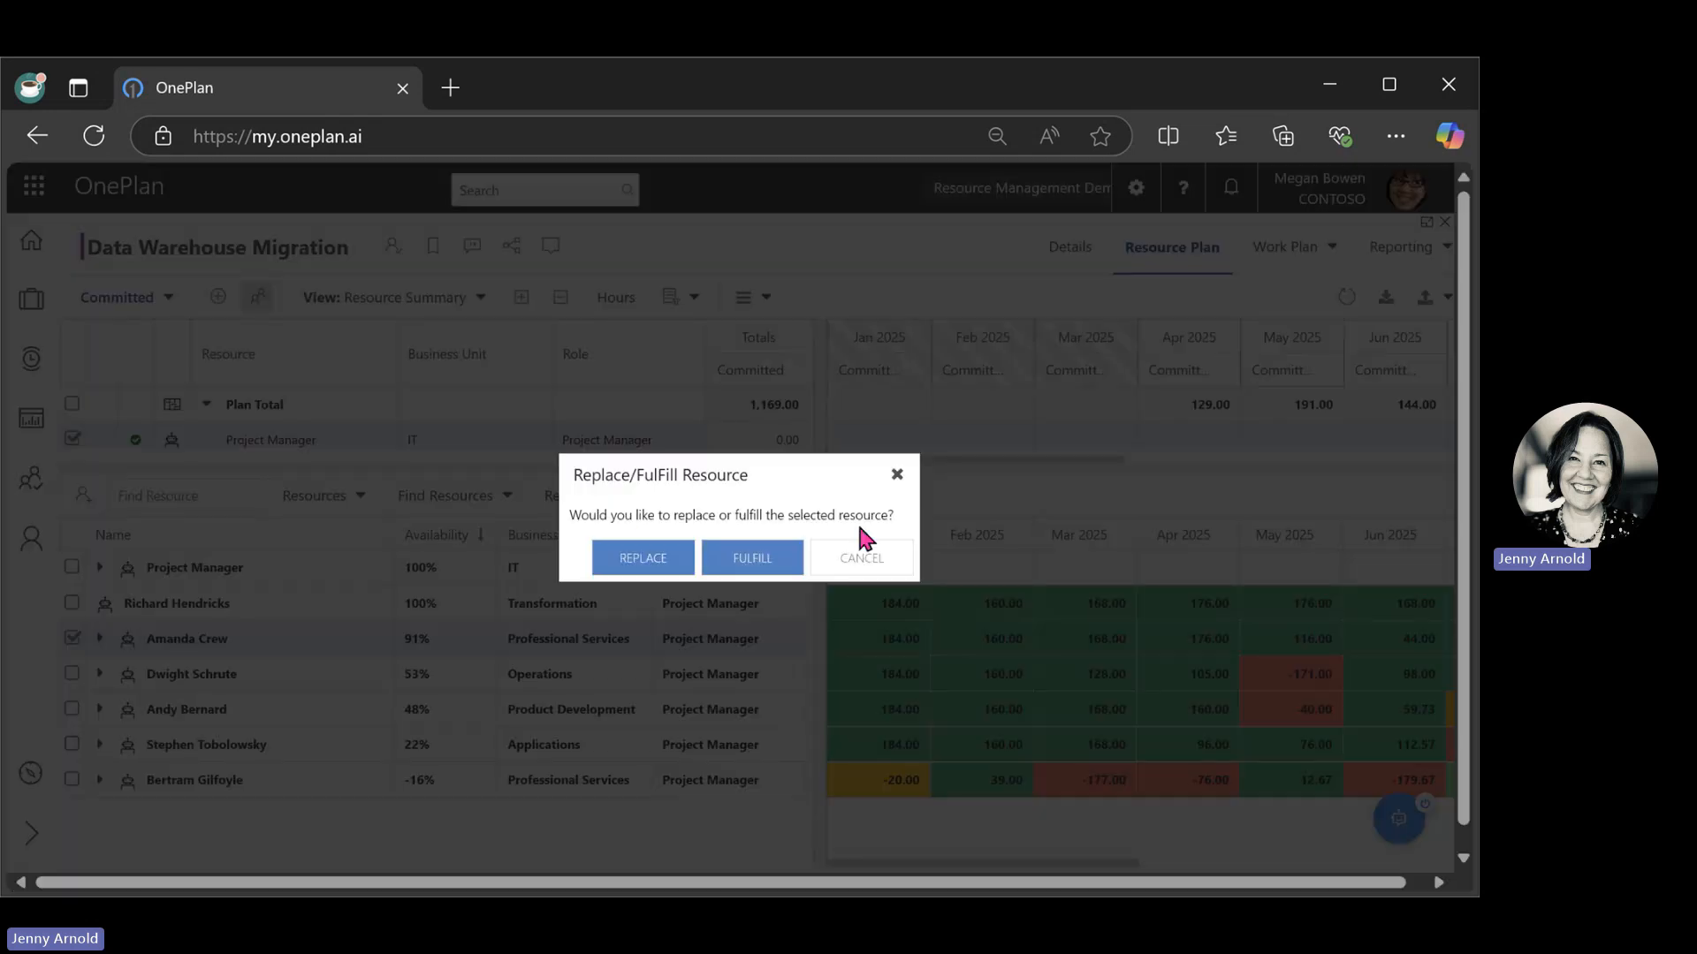
left_click(661, 564)
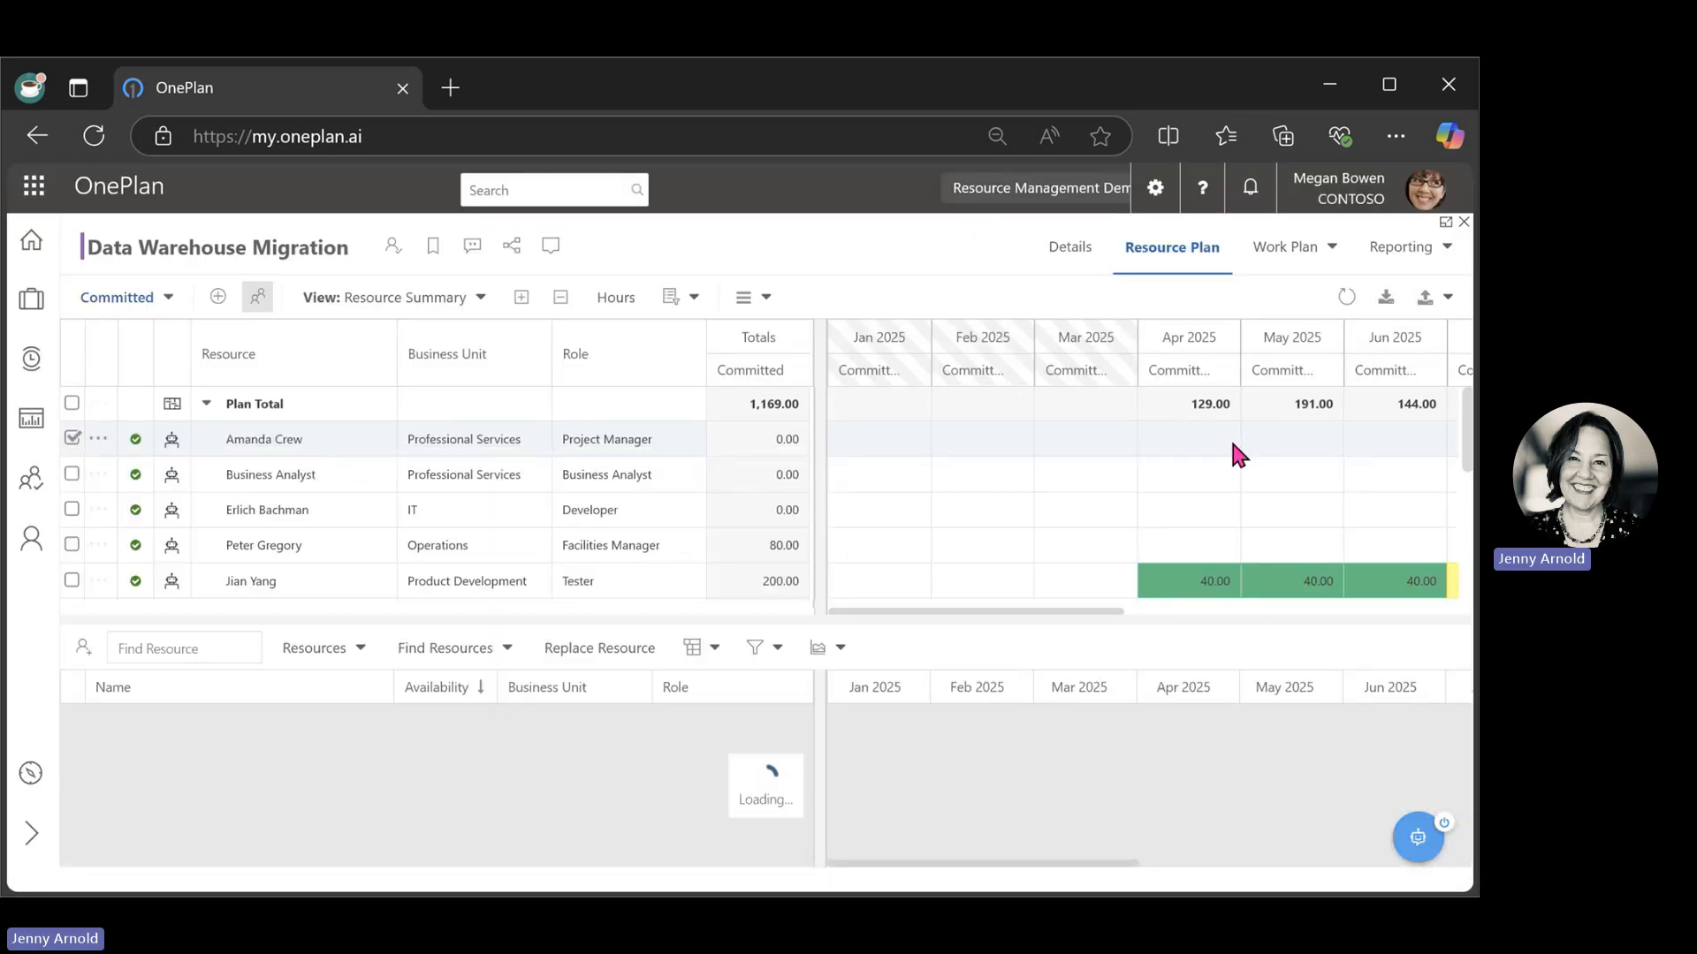
Allocate the newly assigned project manager to Data Warehouse Migration from Feb 2025 to Nov 2025 at 25% allocation.
mouse_move(1233, 445)
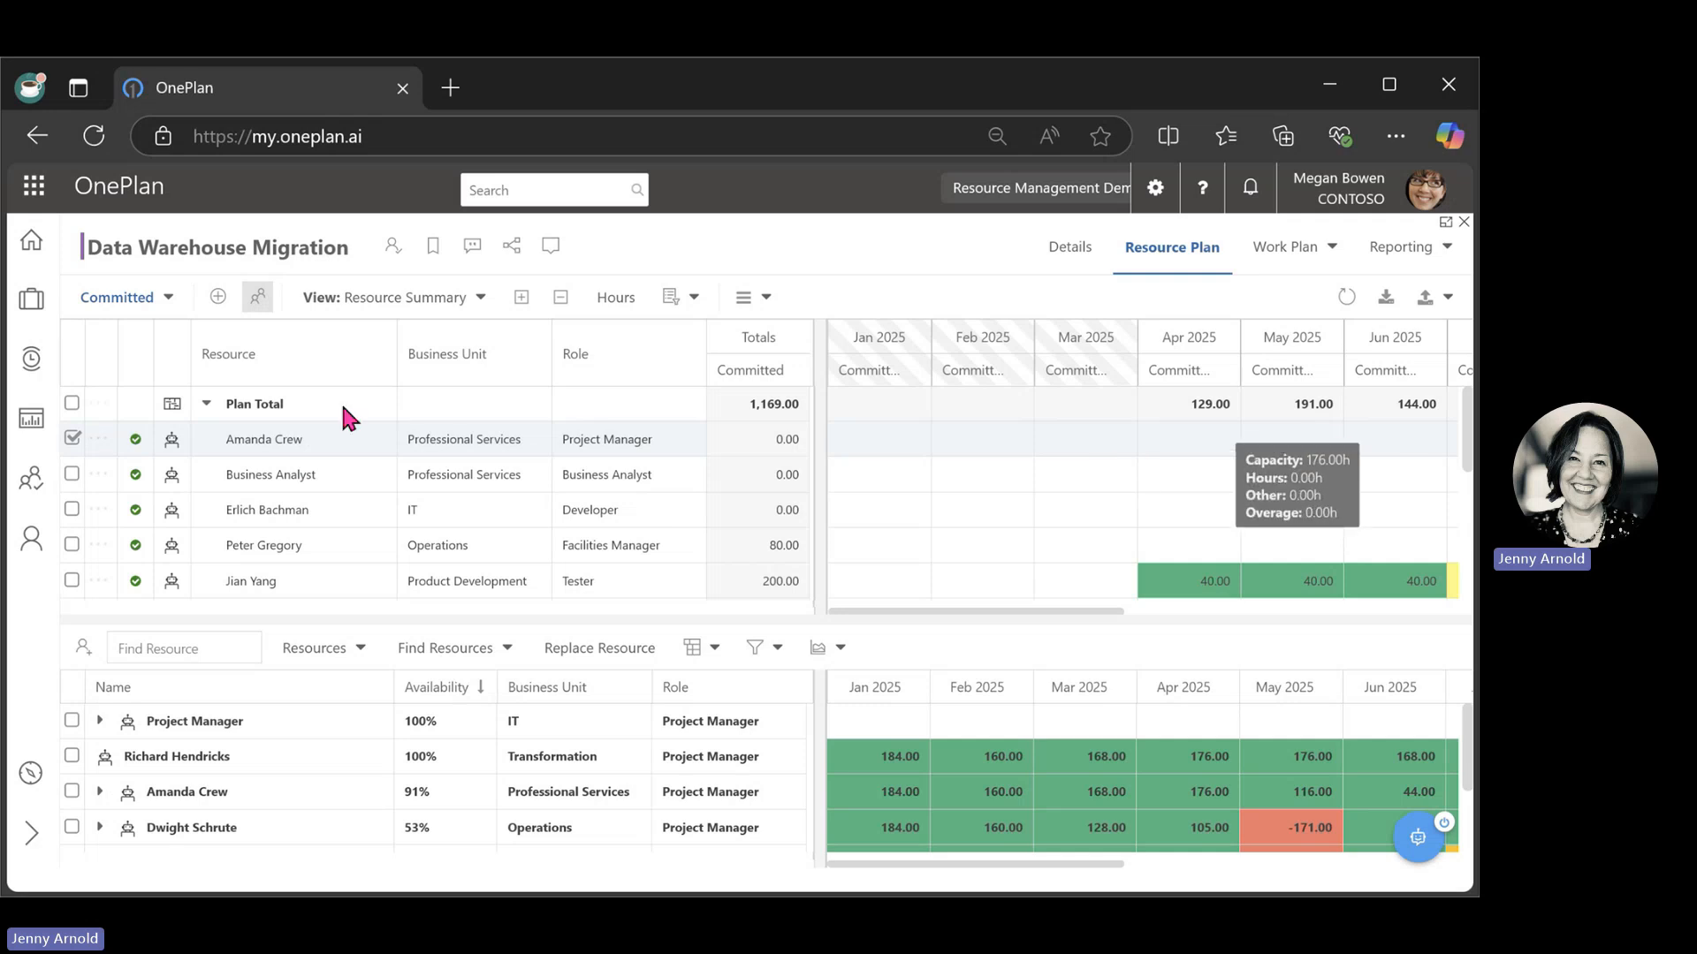
left_click(99, 442)
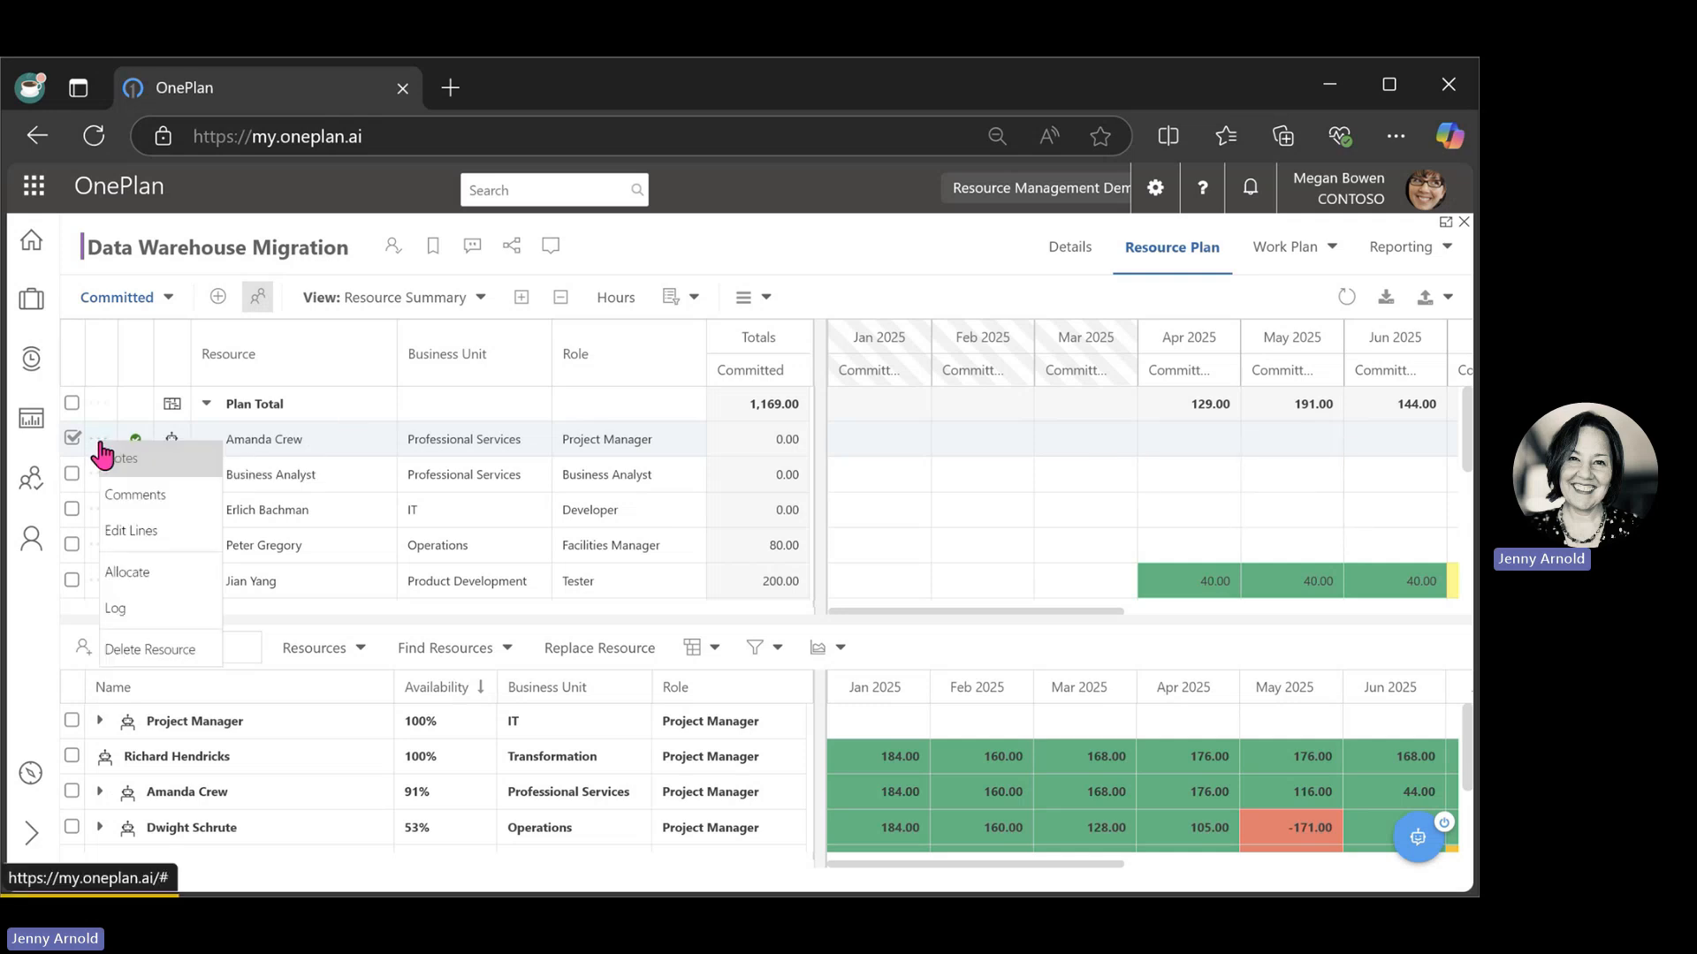
left_click(150, 585)
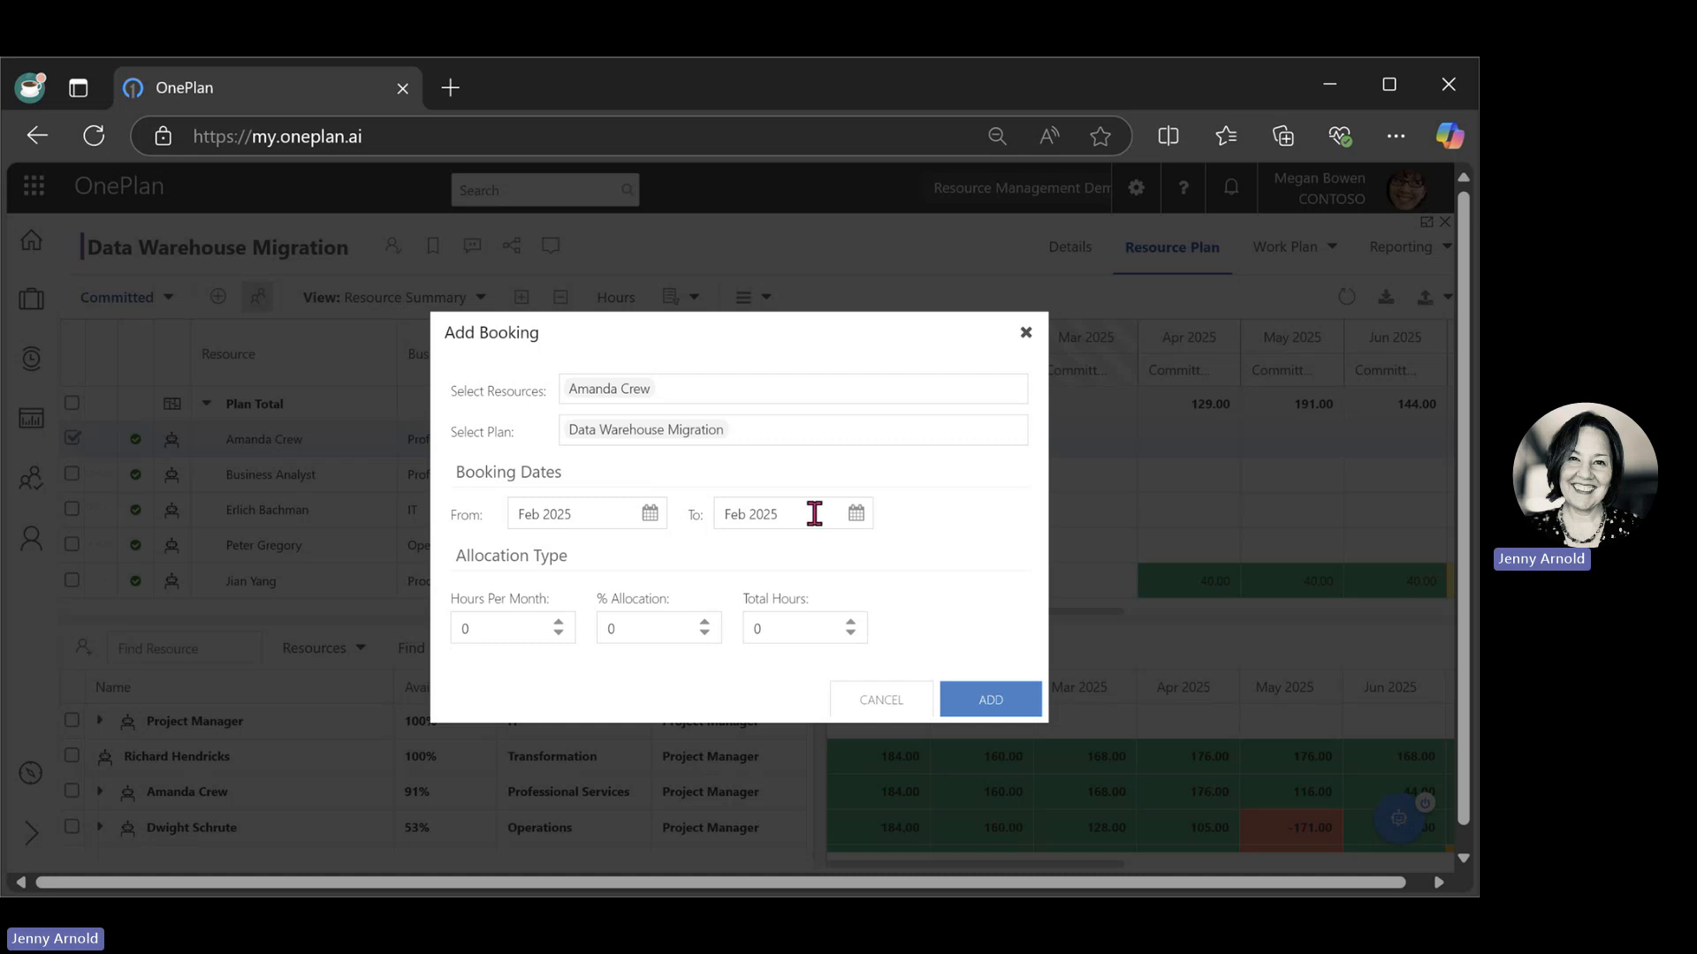
left_click(866, 516)
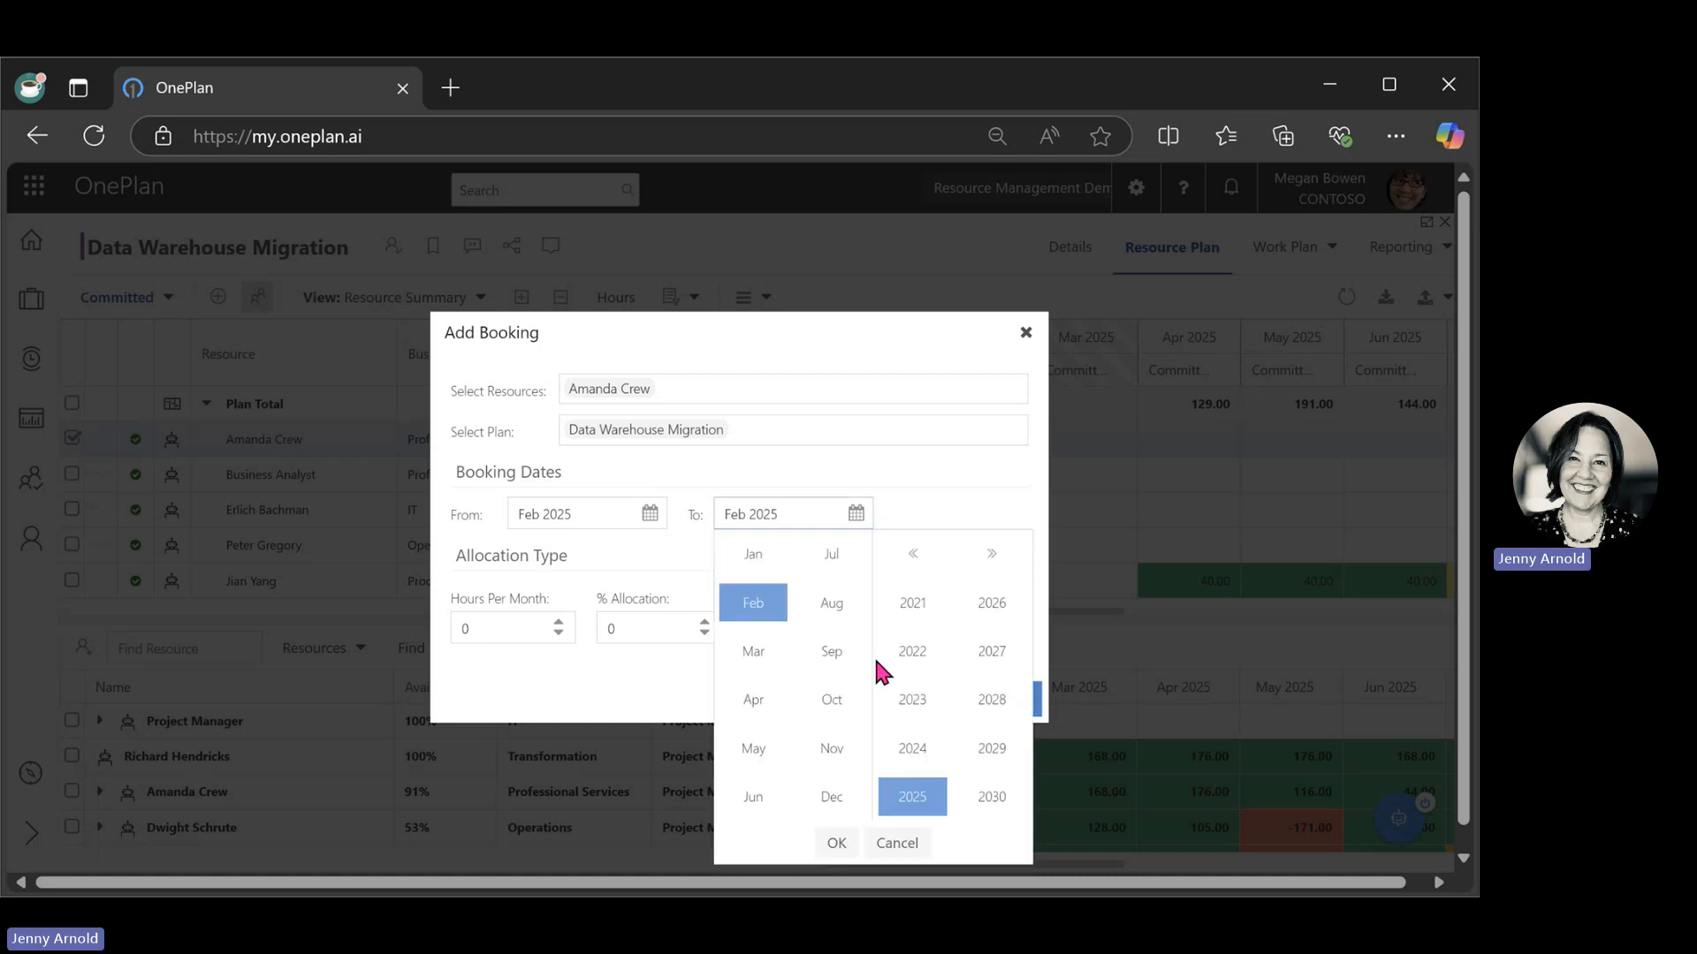
left_click(832, 758)
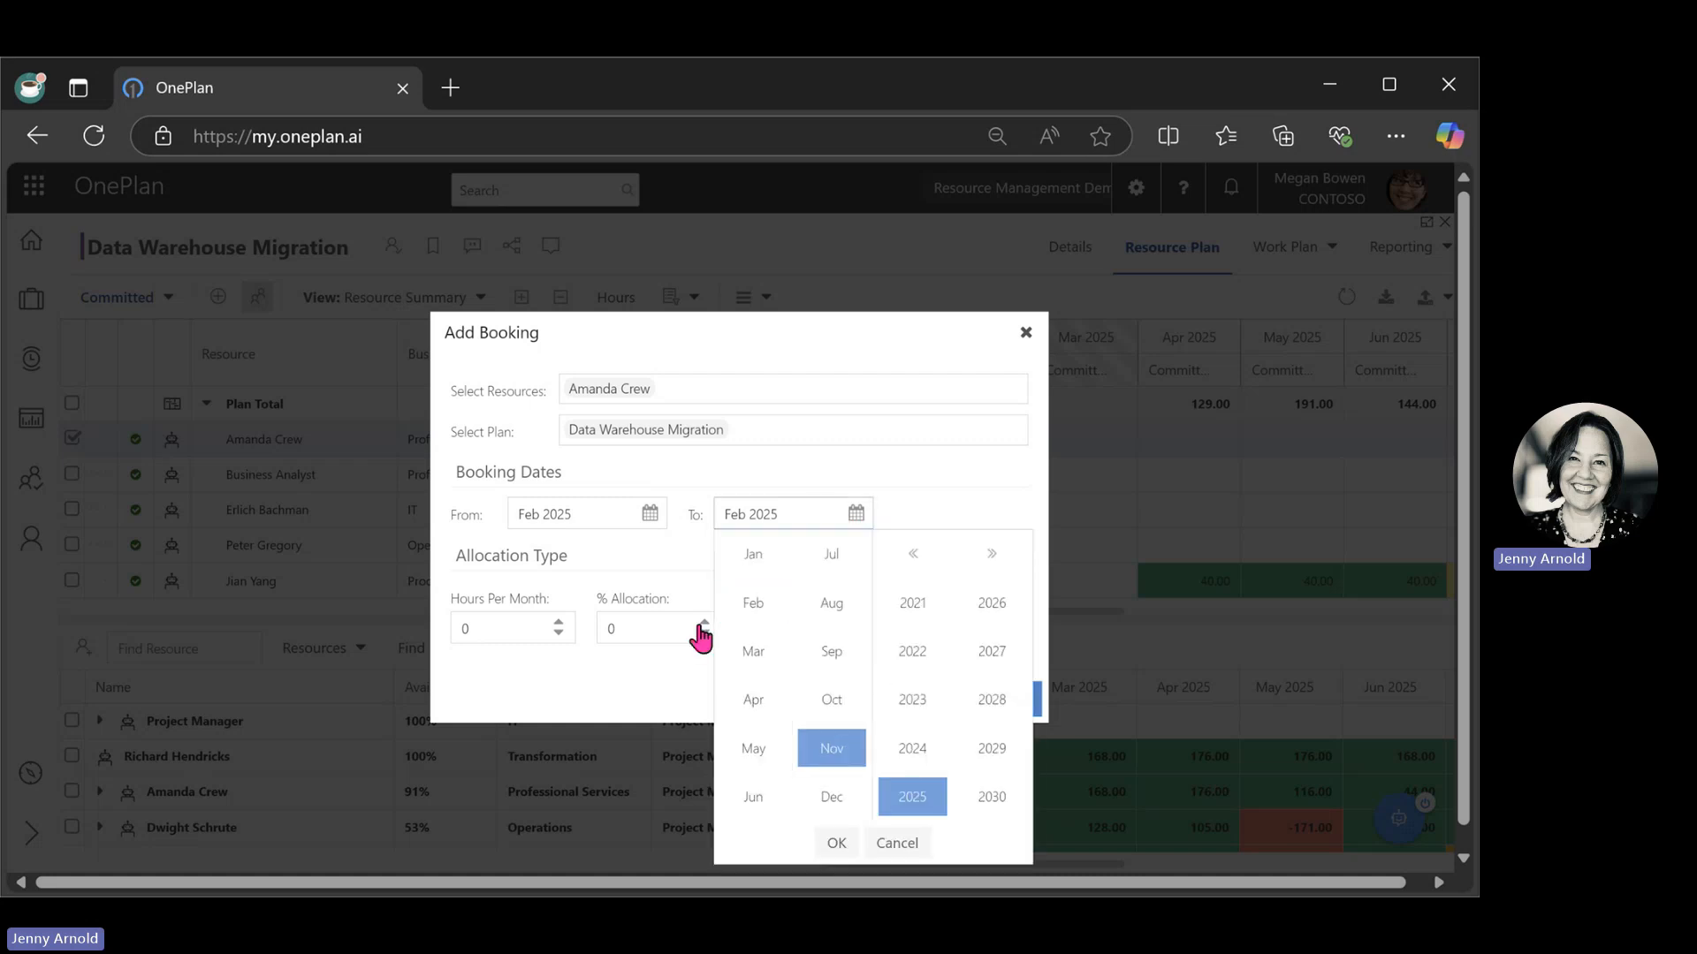
left_click(837, 844)
left_click(633, 626)
type("25")
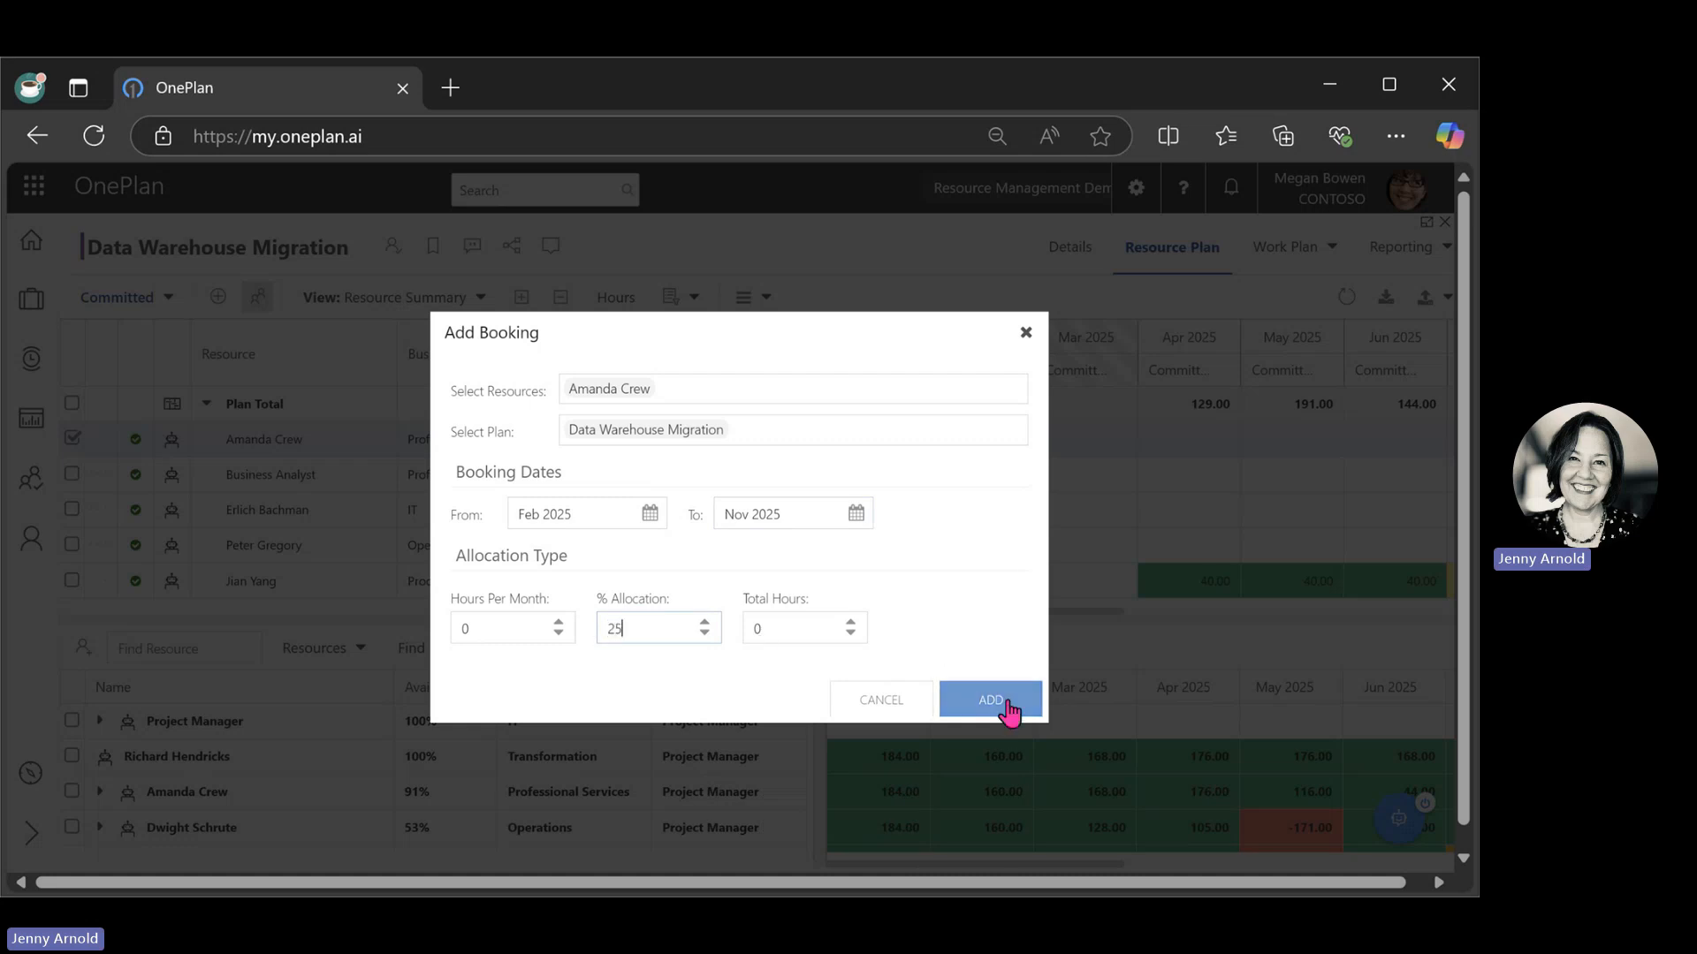
left_click(990, 700)
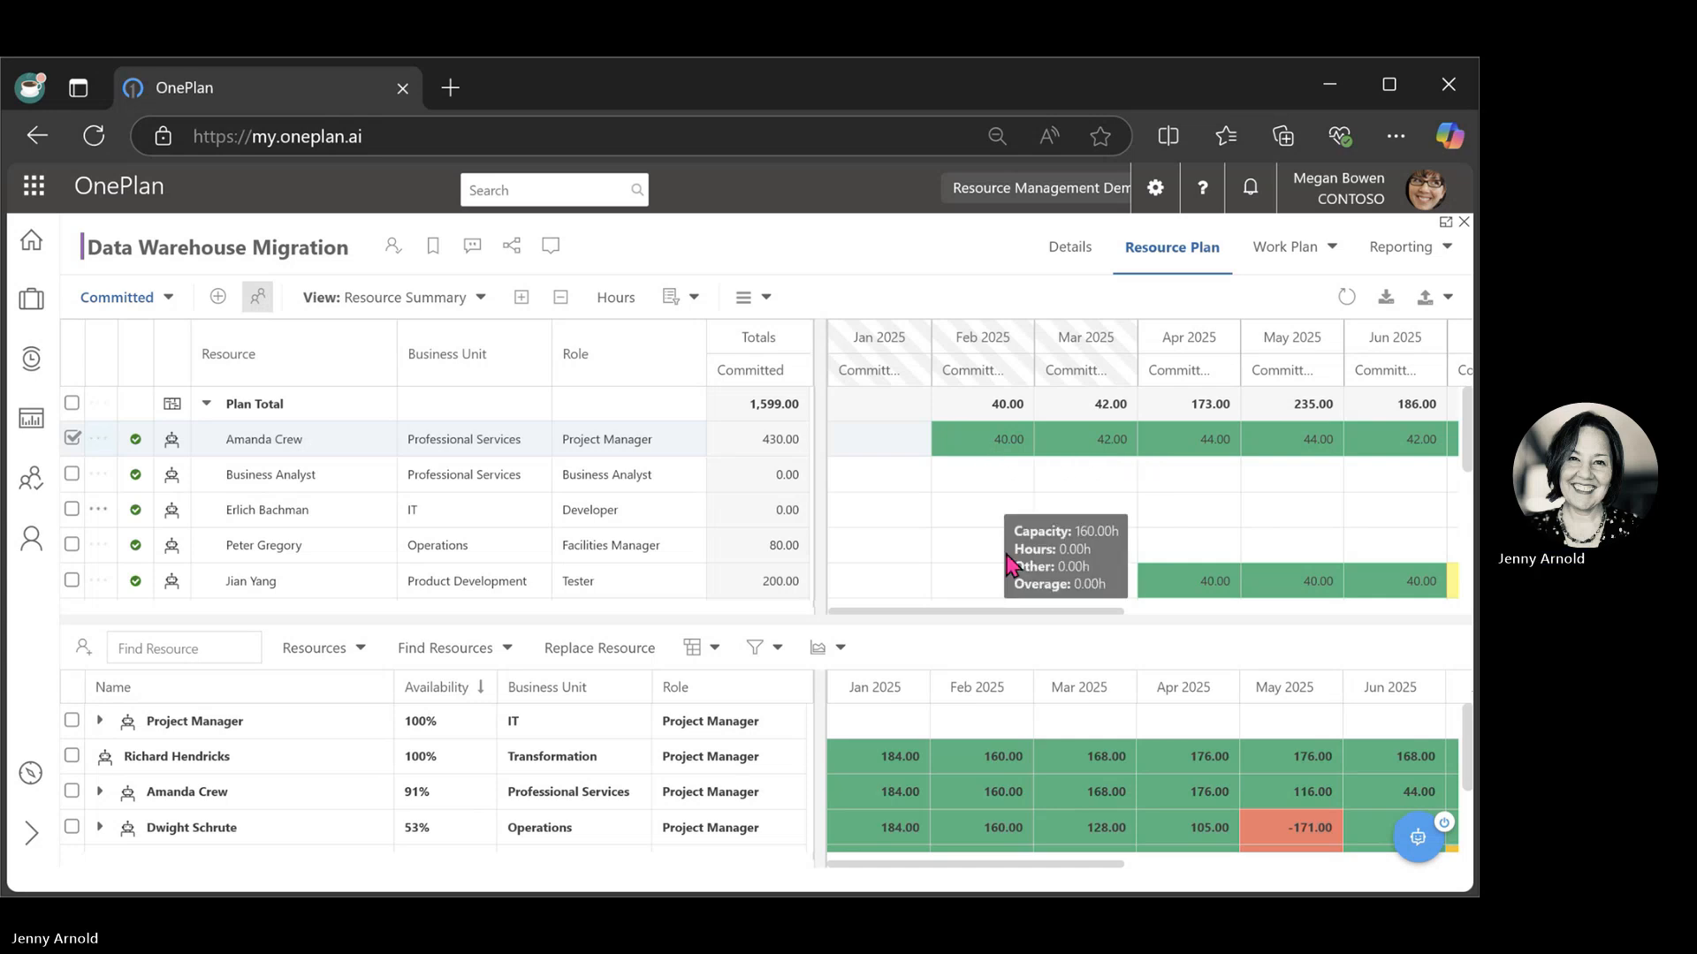
Switch to the organization-wide Resource Plan and expand the newly assigned project manager's project bookings.
mouse_move(1005, 609)
left_mouse_down()
mouse_move(1394, 612)
mouse_move(976, 610)
left_mouse_up()
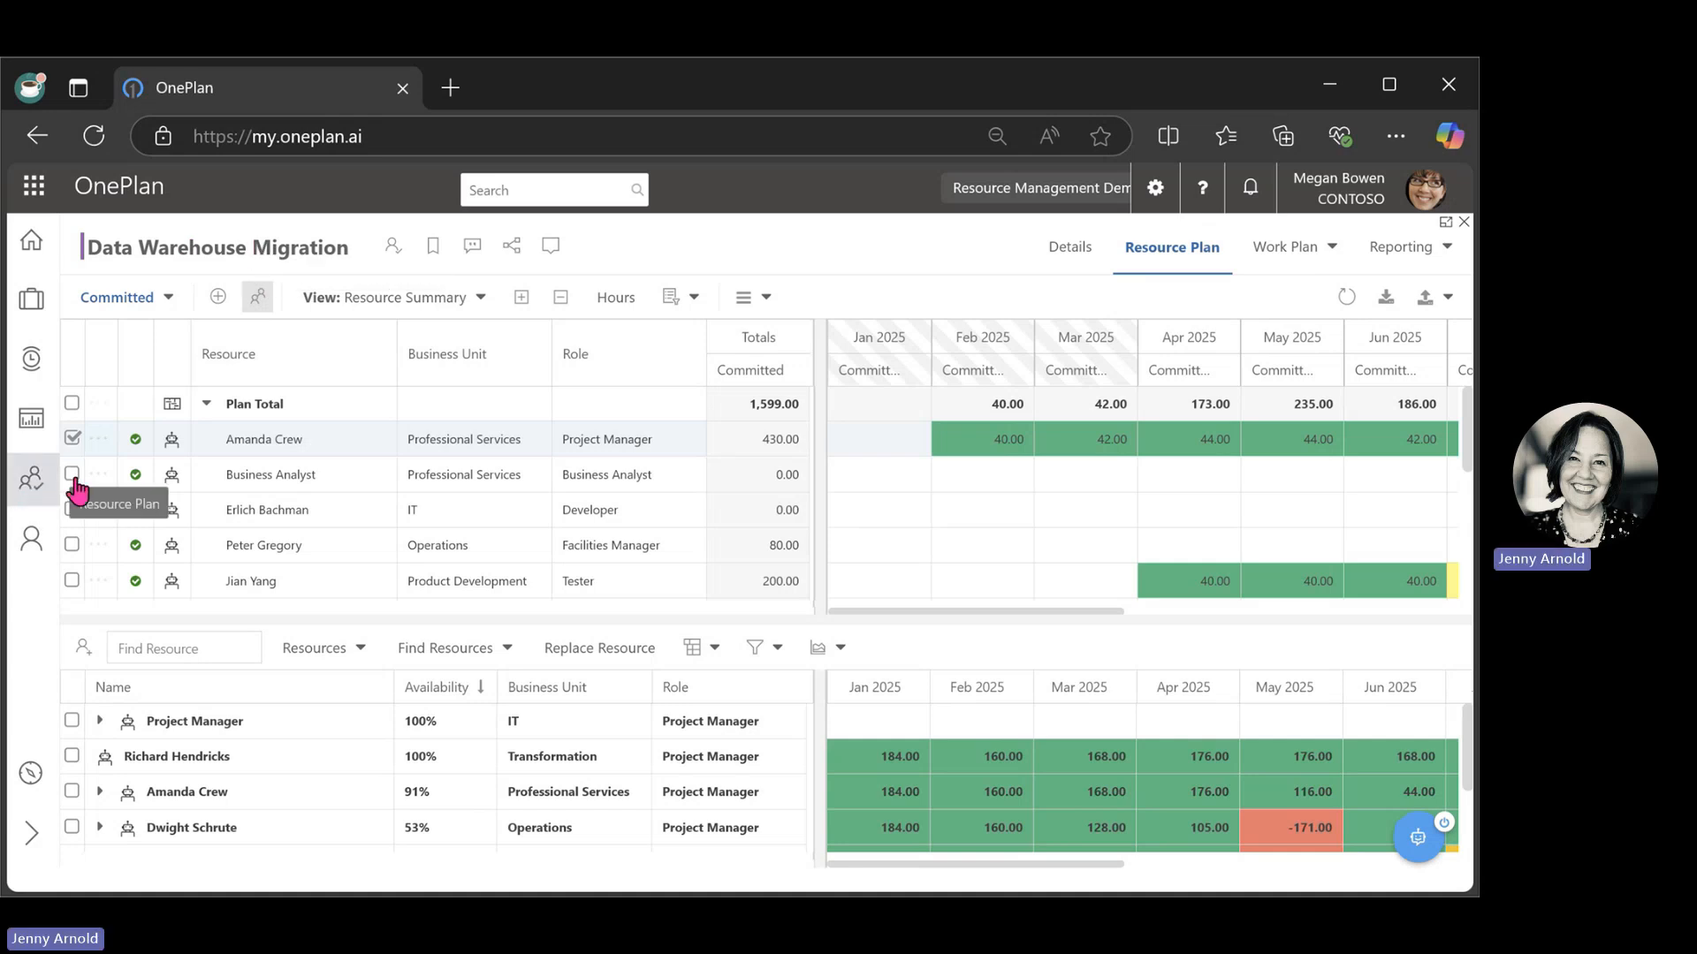
left_click(21, 500)
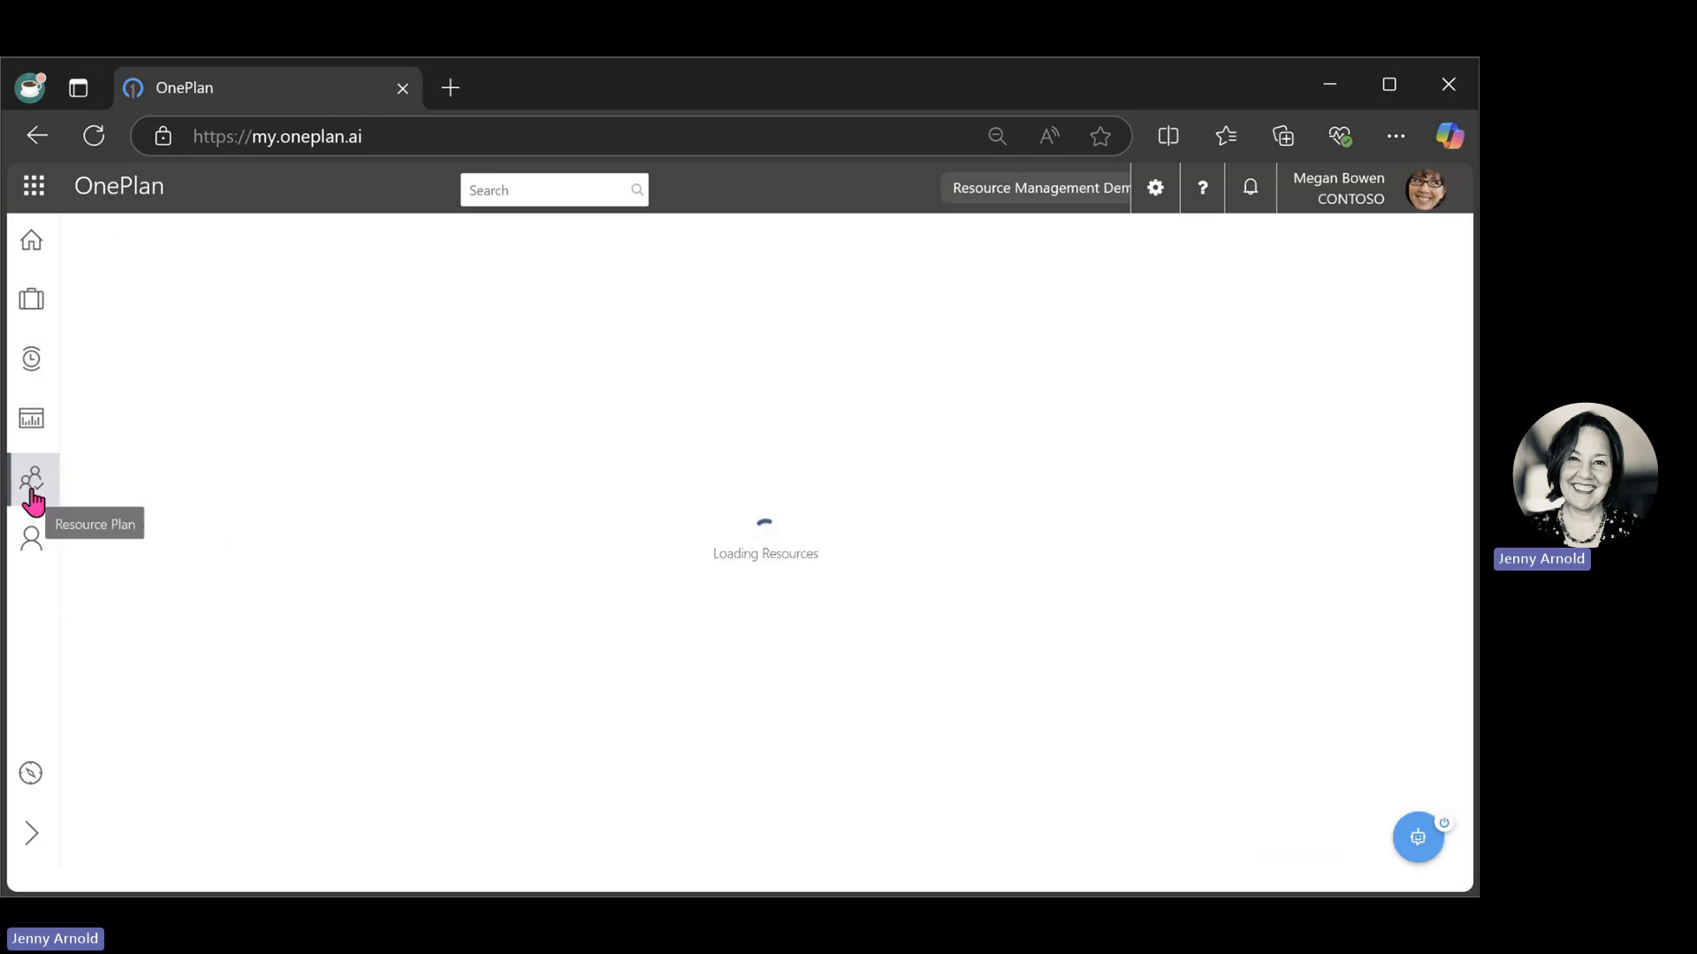
left_click(206, 394)
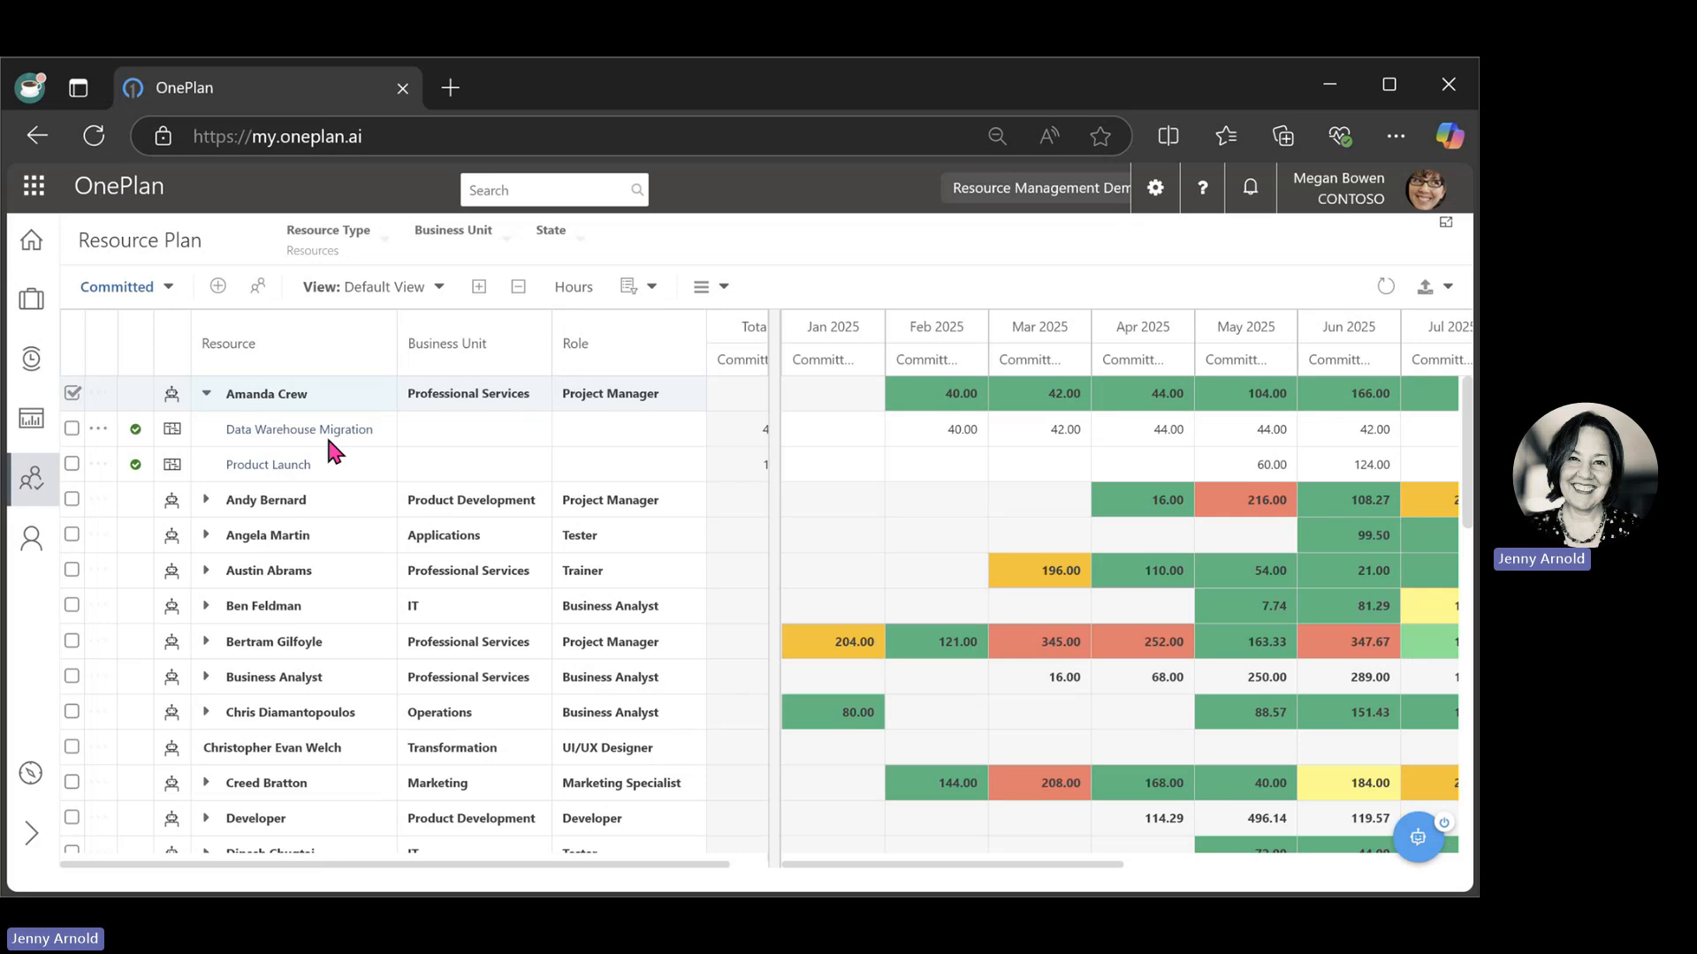
Filter the resource plan to the Engineering business unit and expand the project bookings of both engineering resources.
left_click(507, 252)
left_click(565, 284)
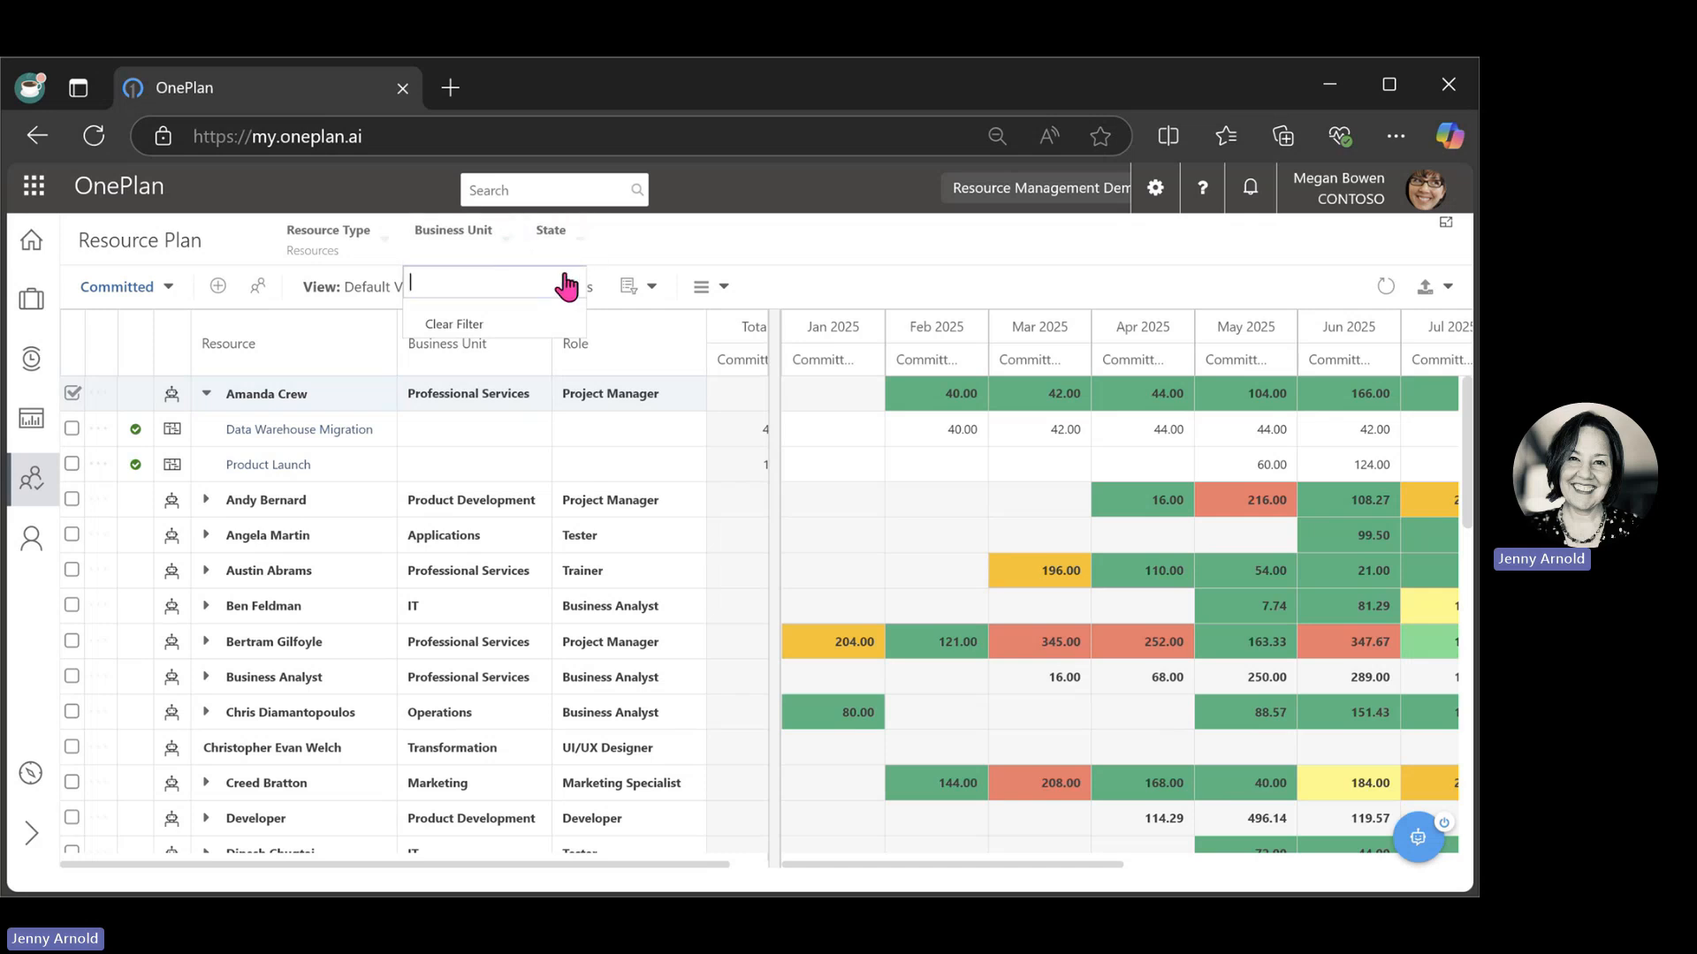
left_click(566, 285)
left_click(484, 380)
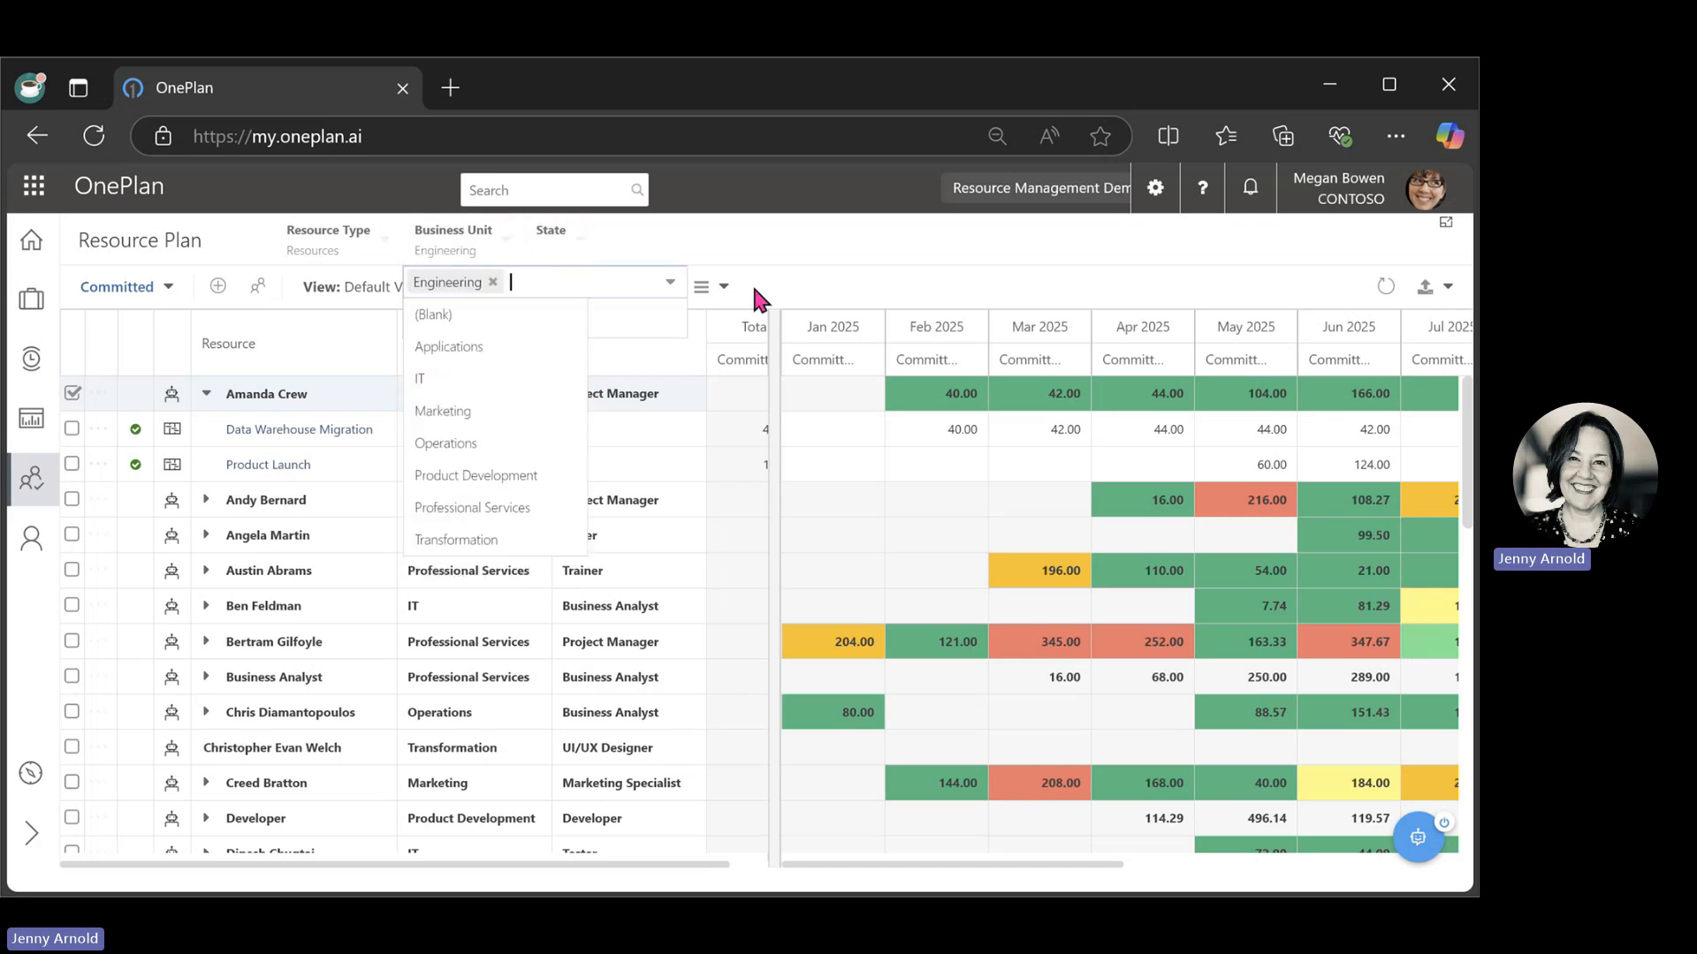
left_click(824, 237)
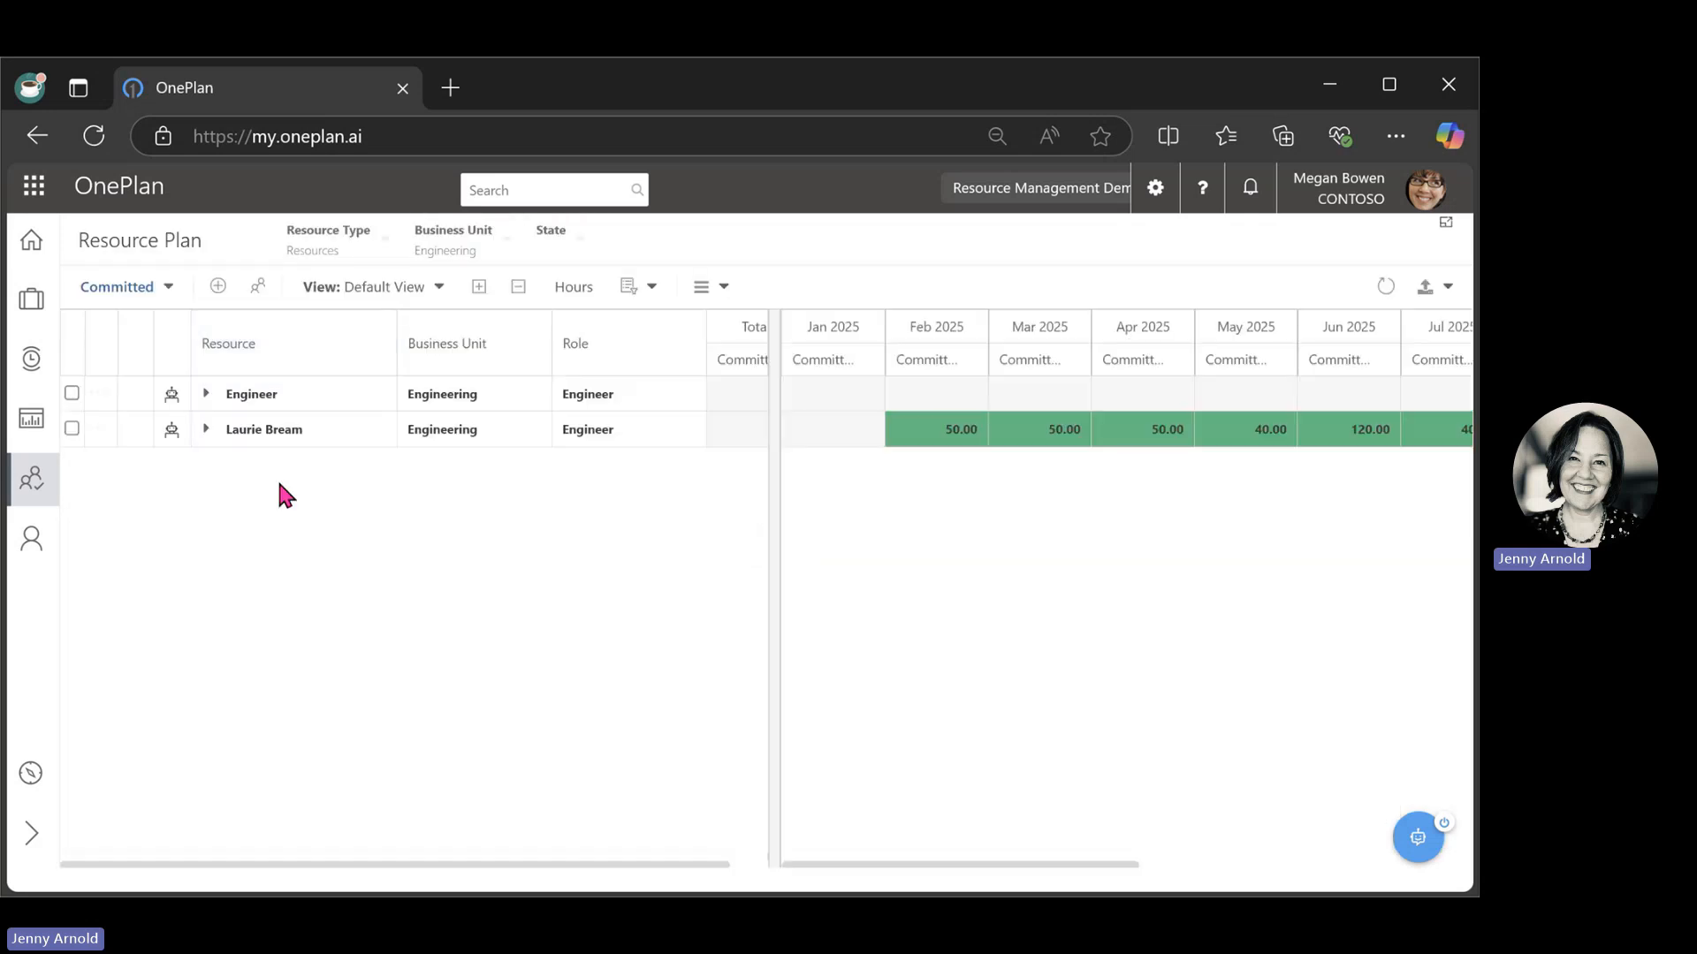
left_click(206, 394)
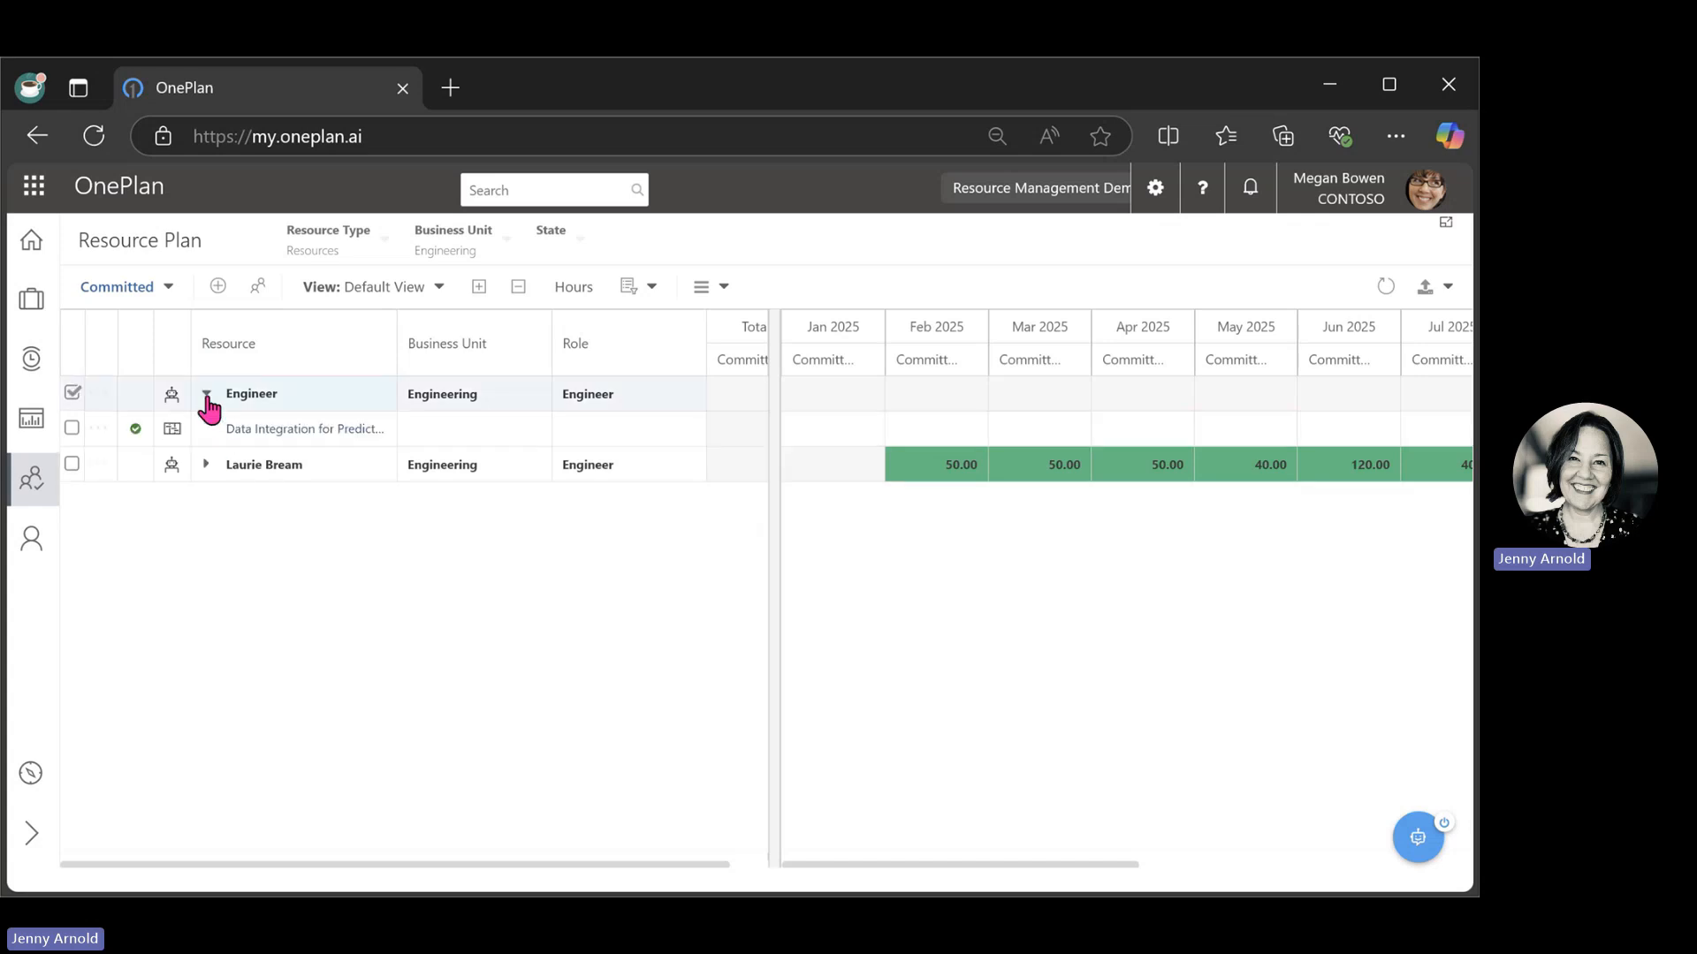
left_click(207, 466)
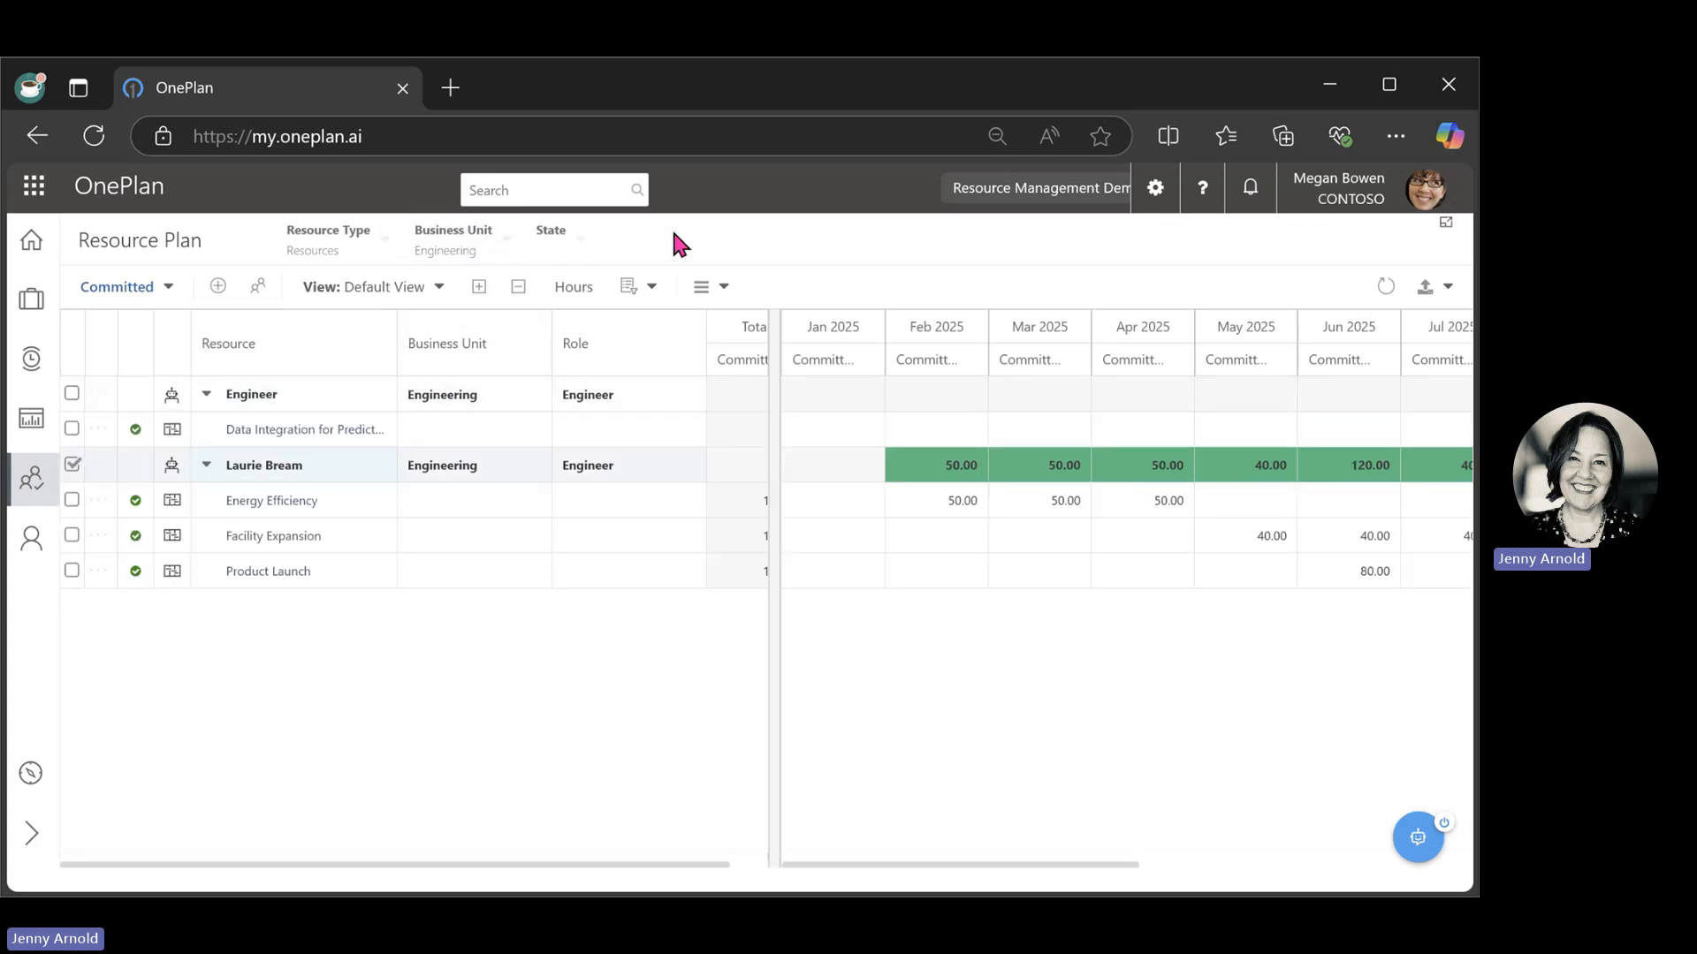
Clear the Engineering filter and filter the resource plan to the Professional Services business unit.
left_click(512, 251)
left_click(466, 328)
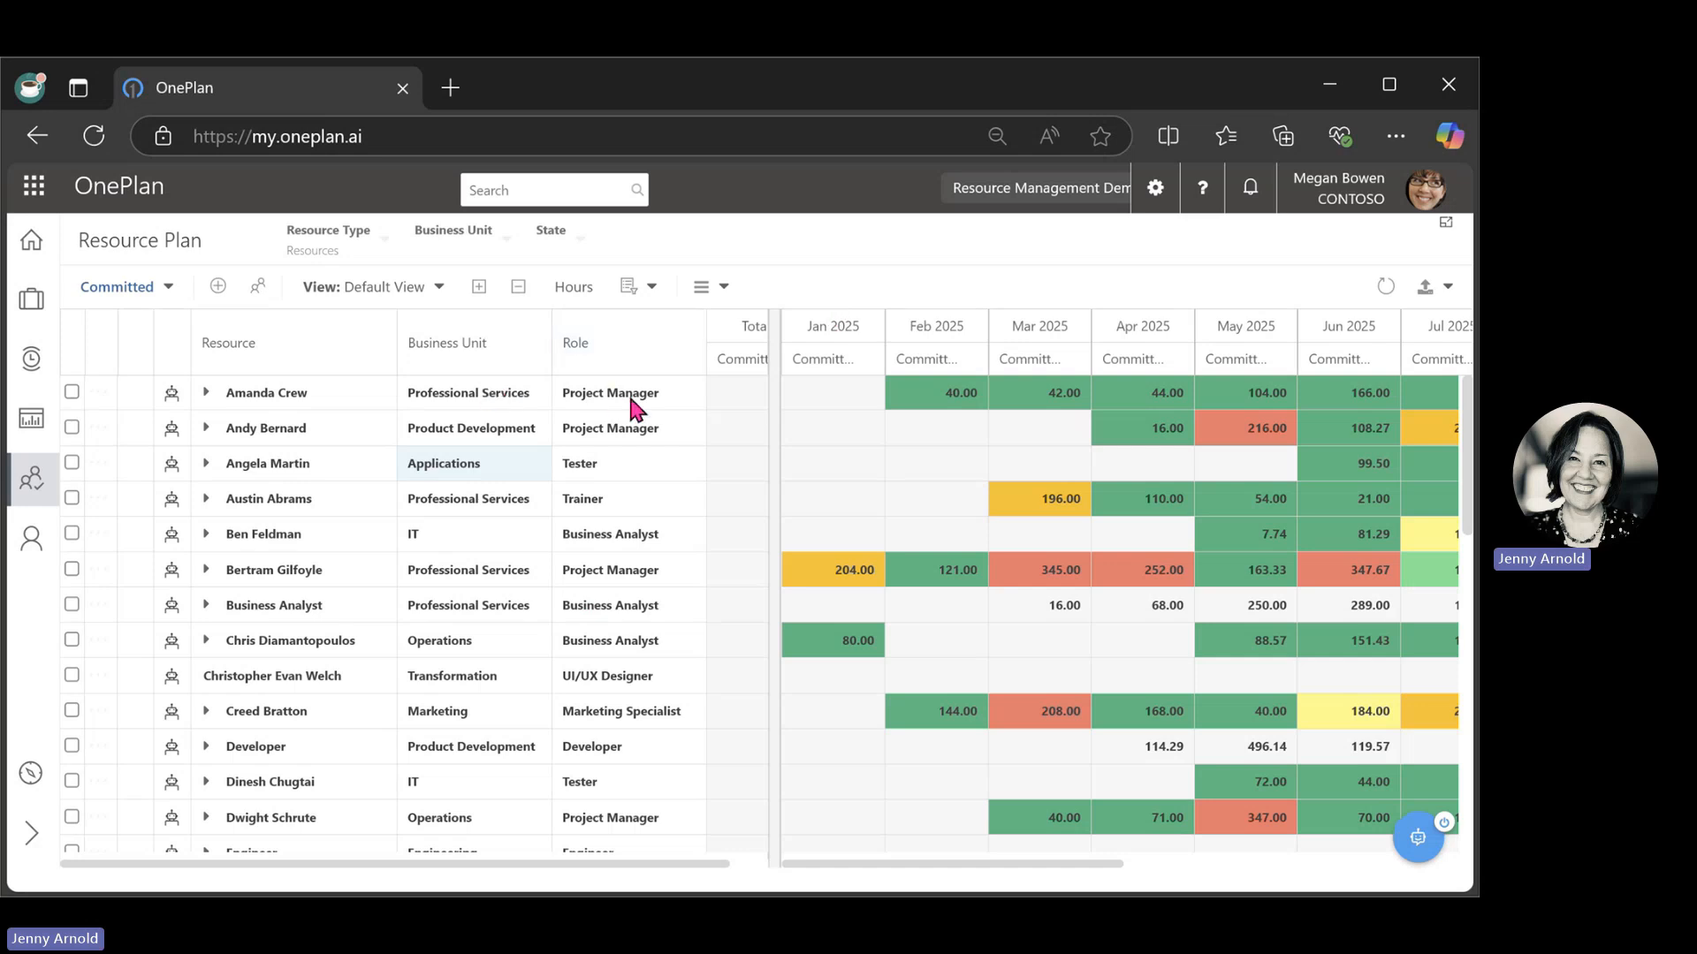
left_click(515, 254)
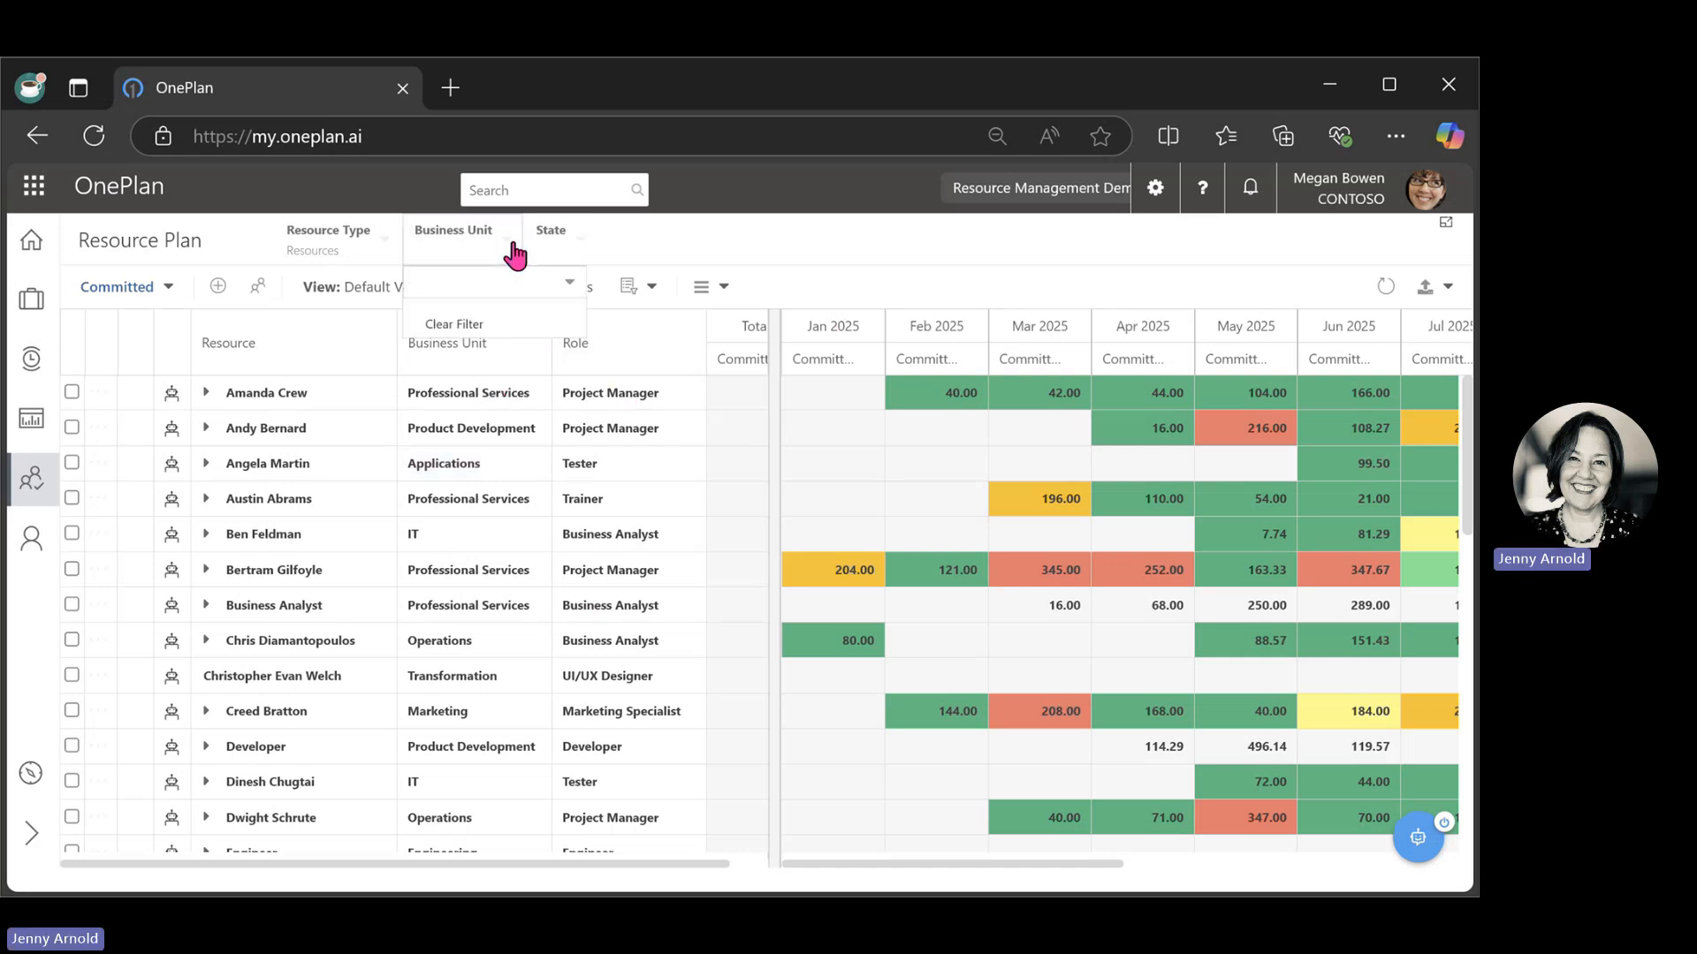
left_click(569, 285)
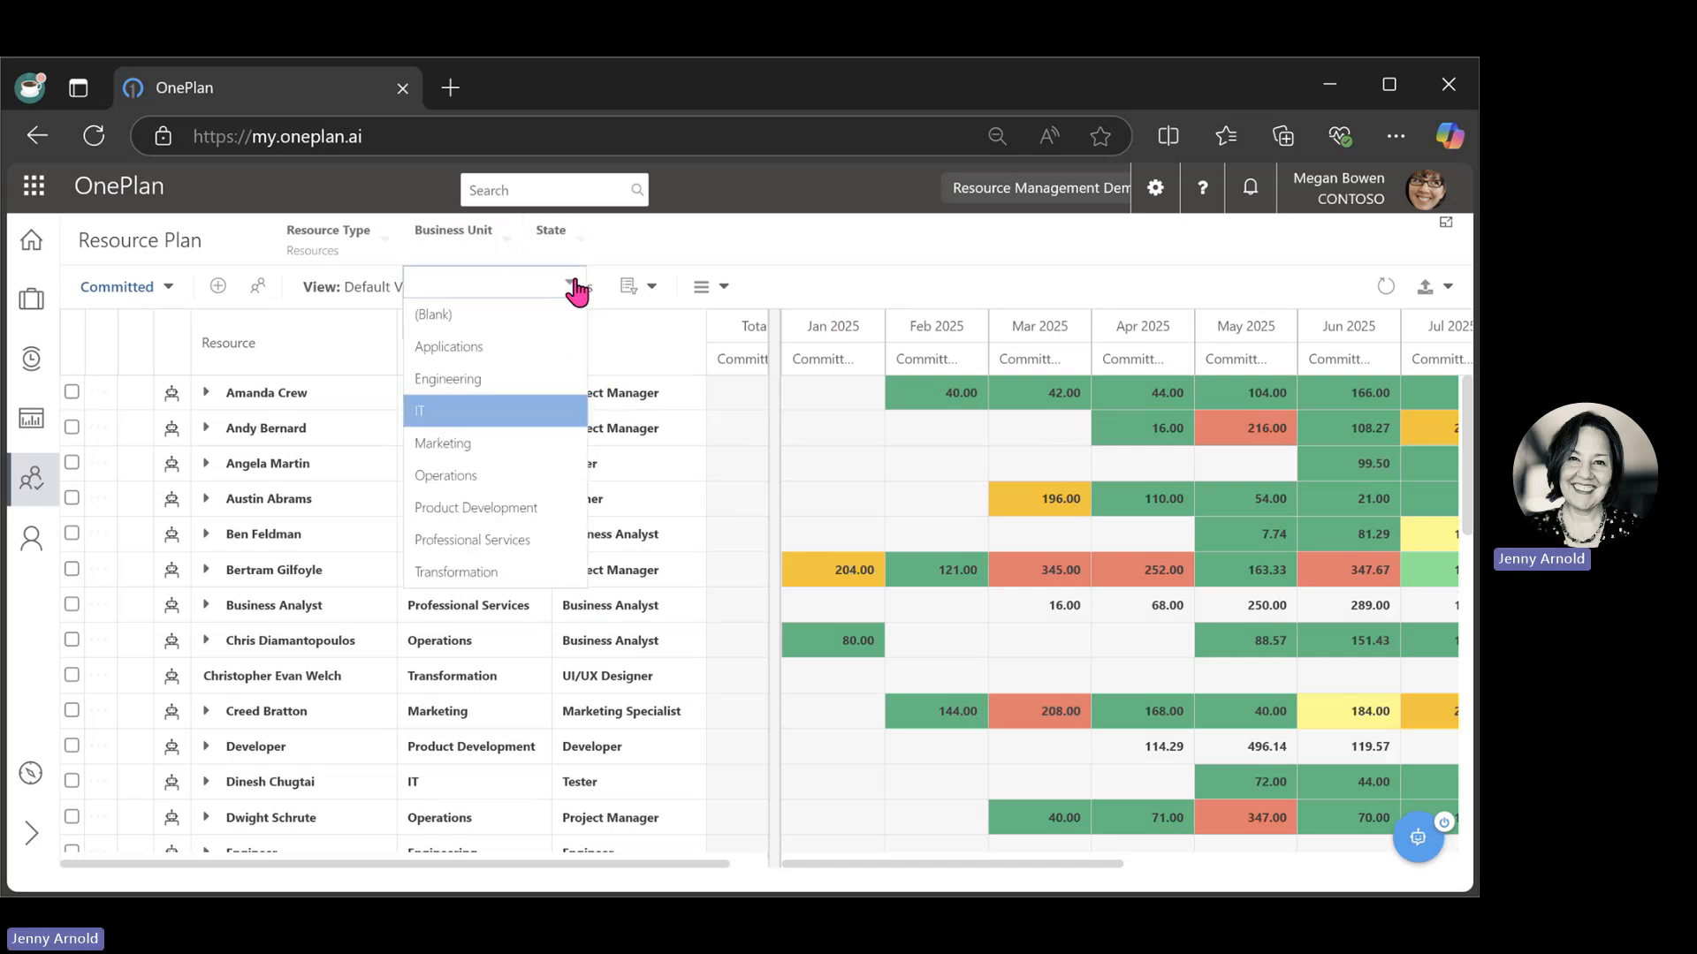
left_click(807, 254)
left_click(506, 241)
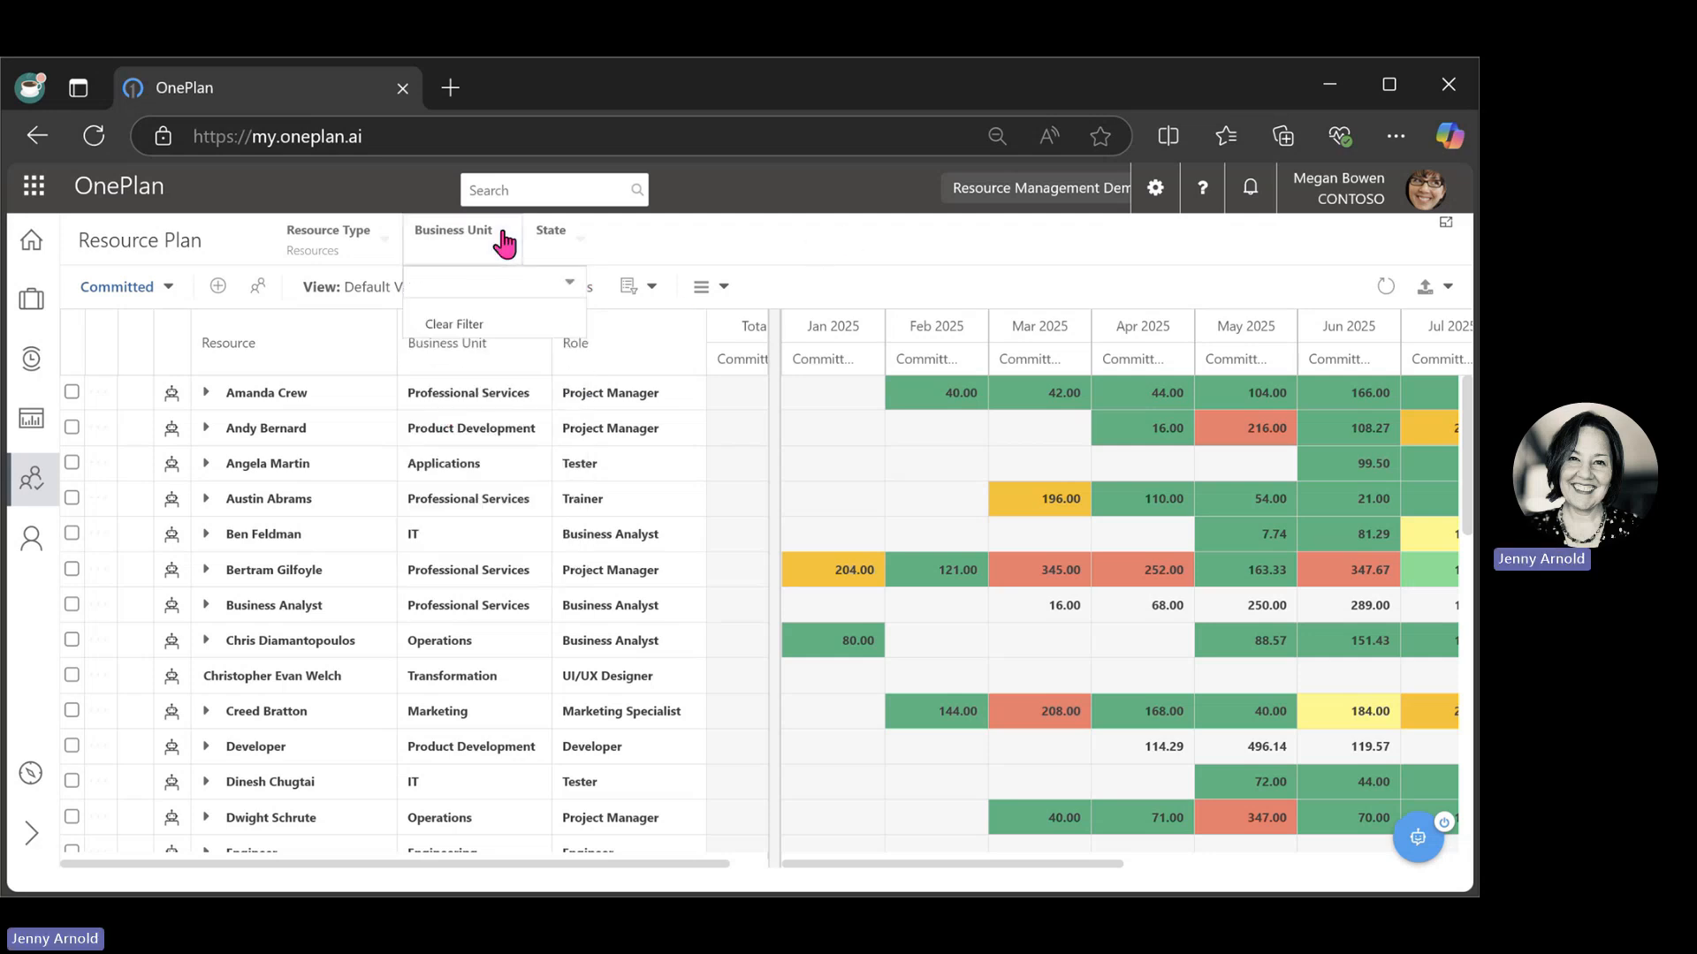
left_click(570, 285)
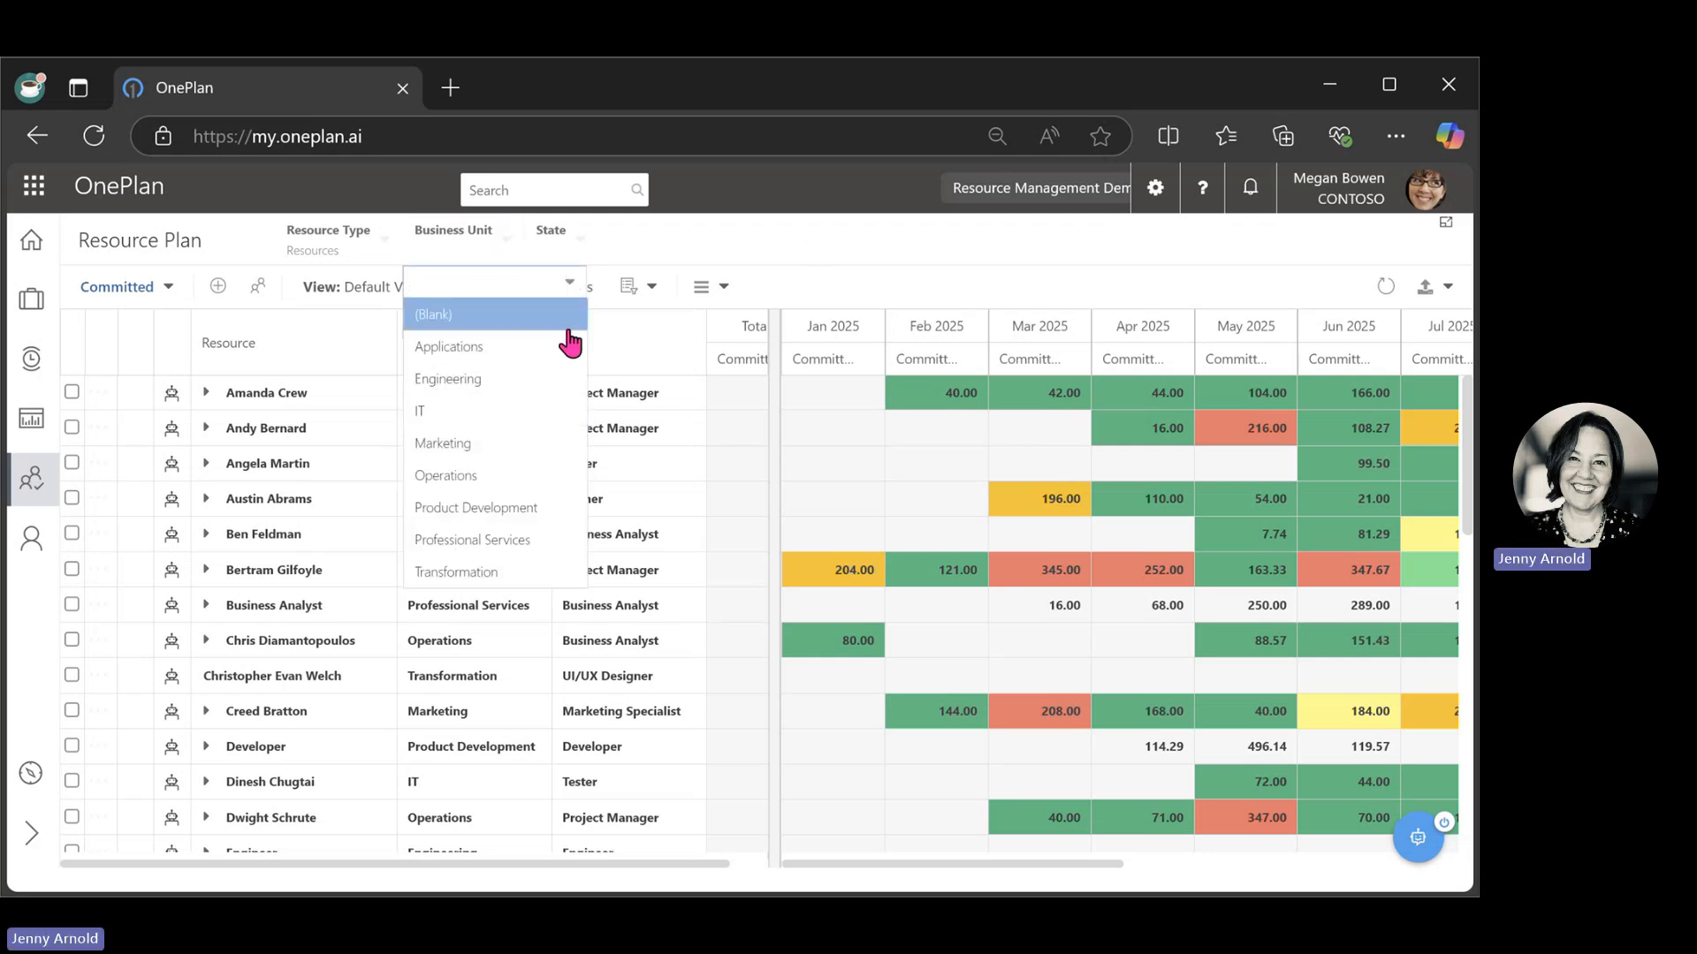
left_click(544, 539)
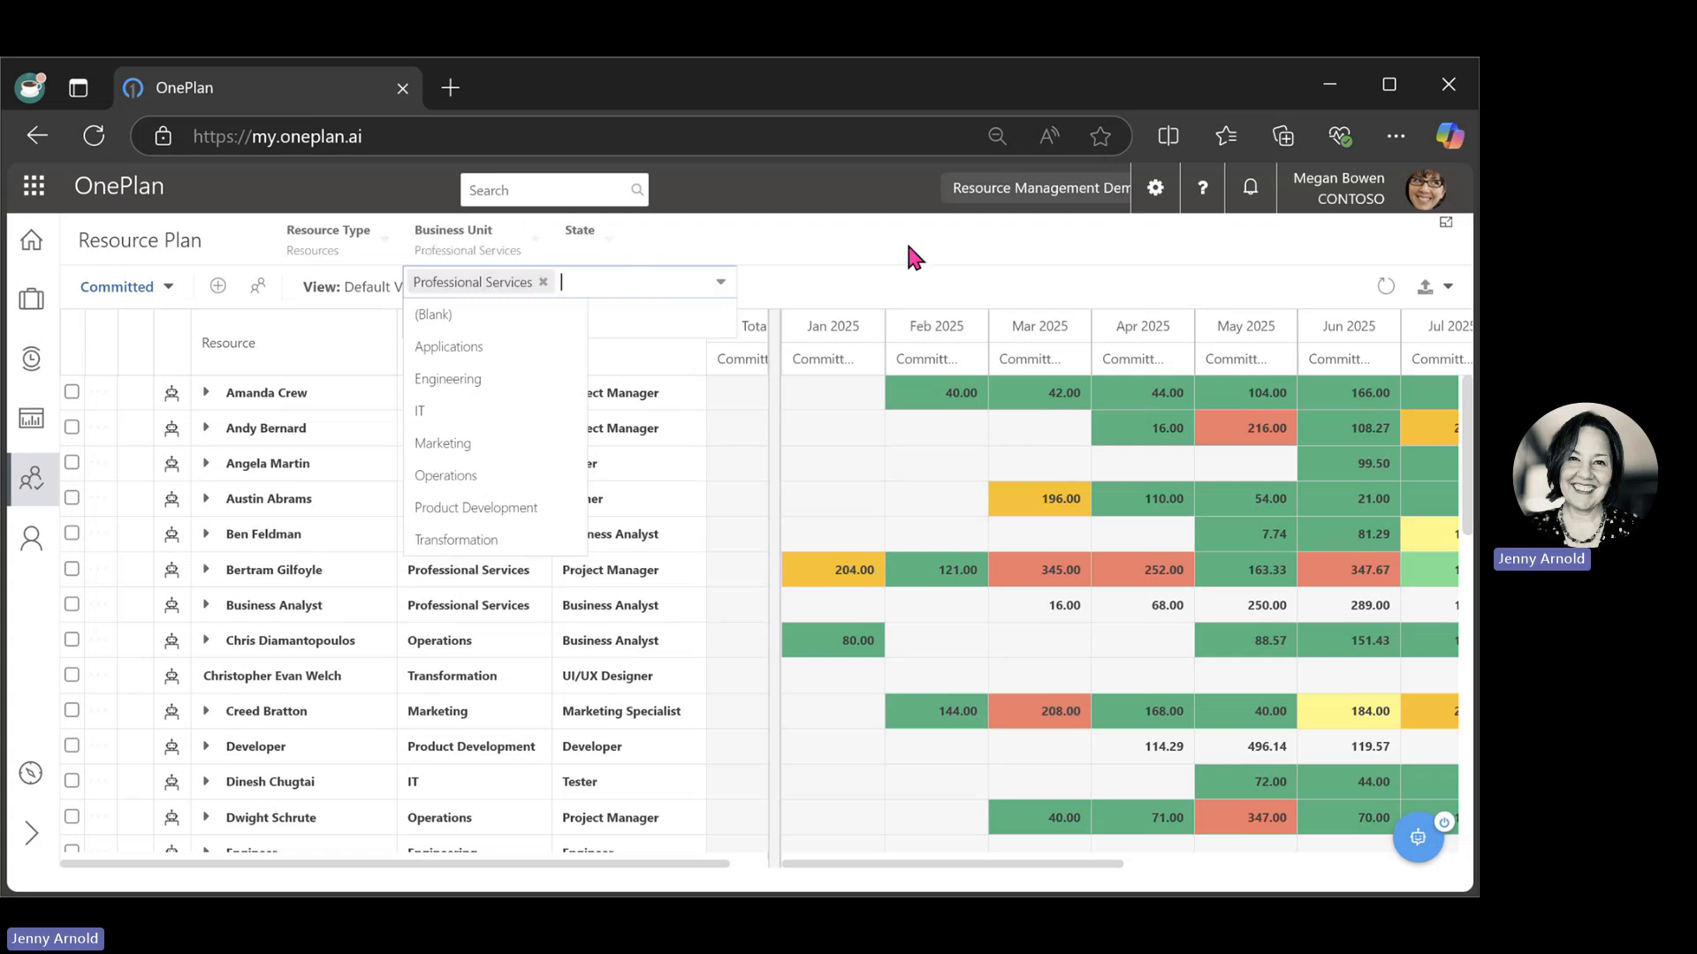
left_click(905, 237)
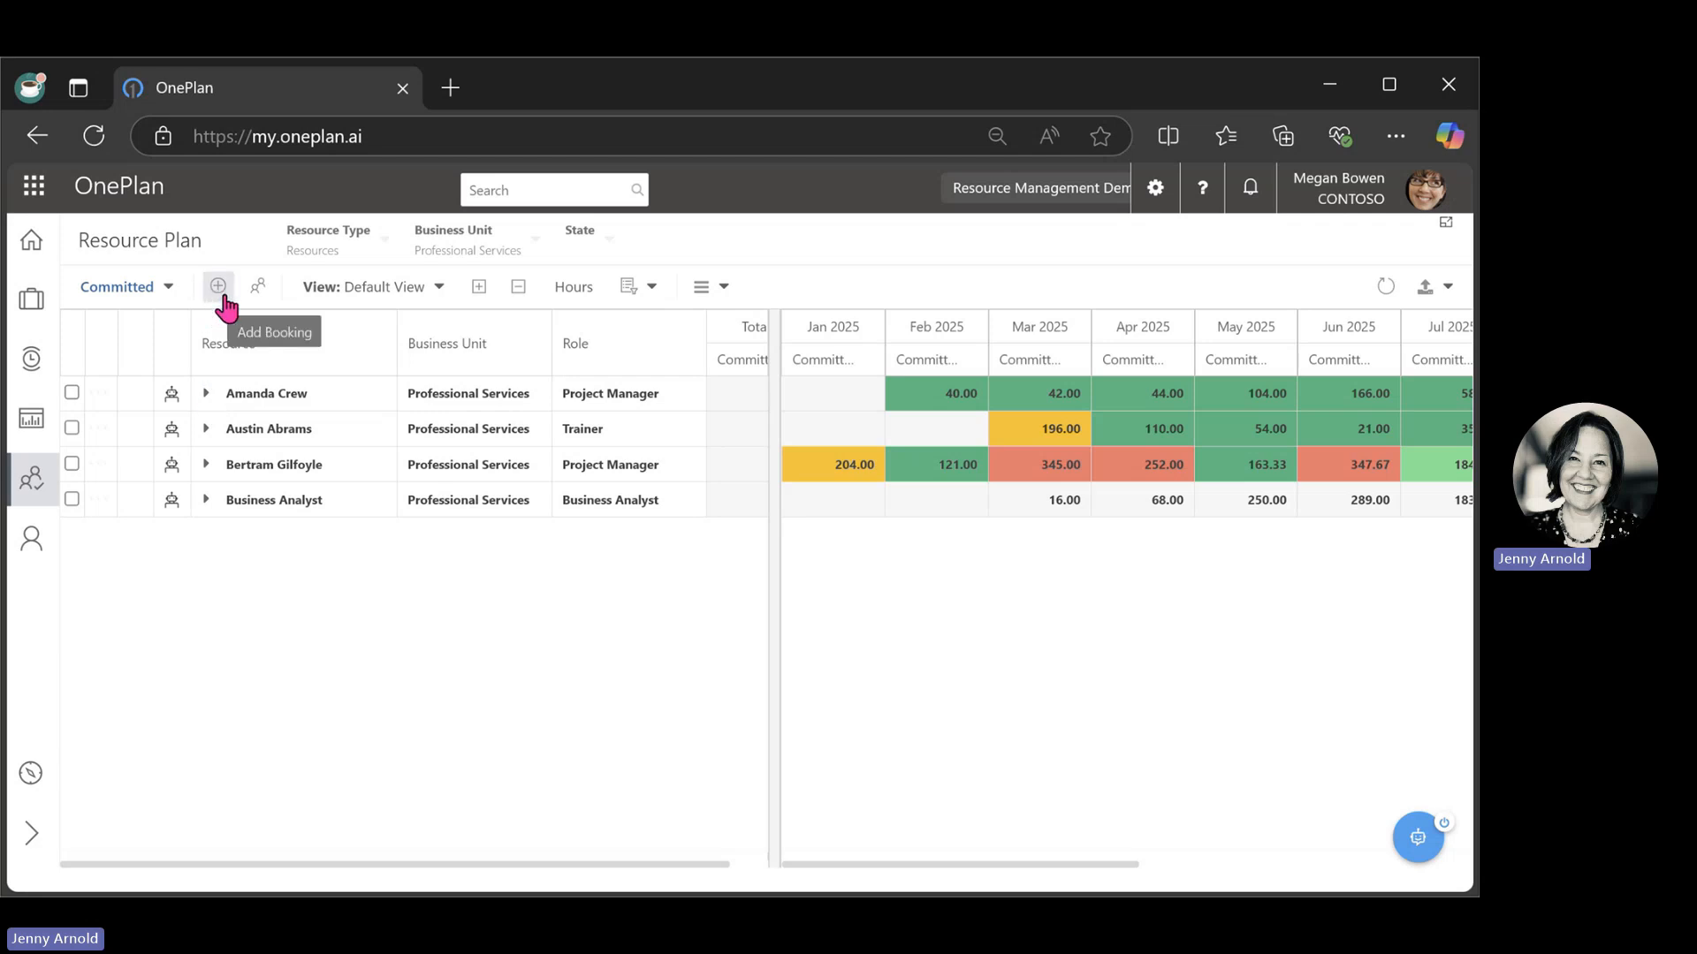
Expand all Professional Services resources into their project bookings, collapse them all, and expand them again.
left_click(477, 287)
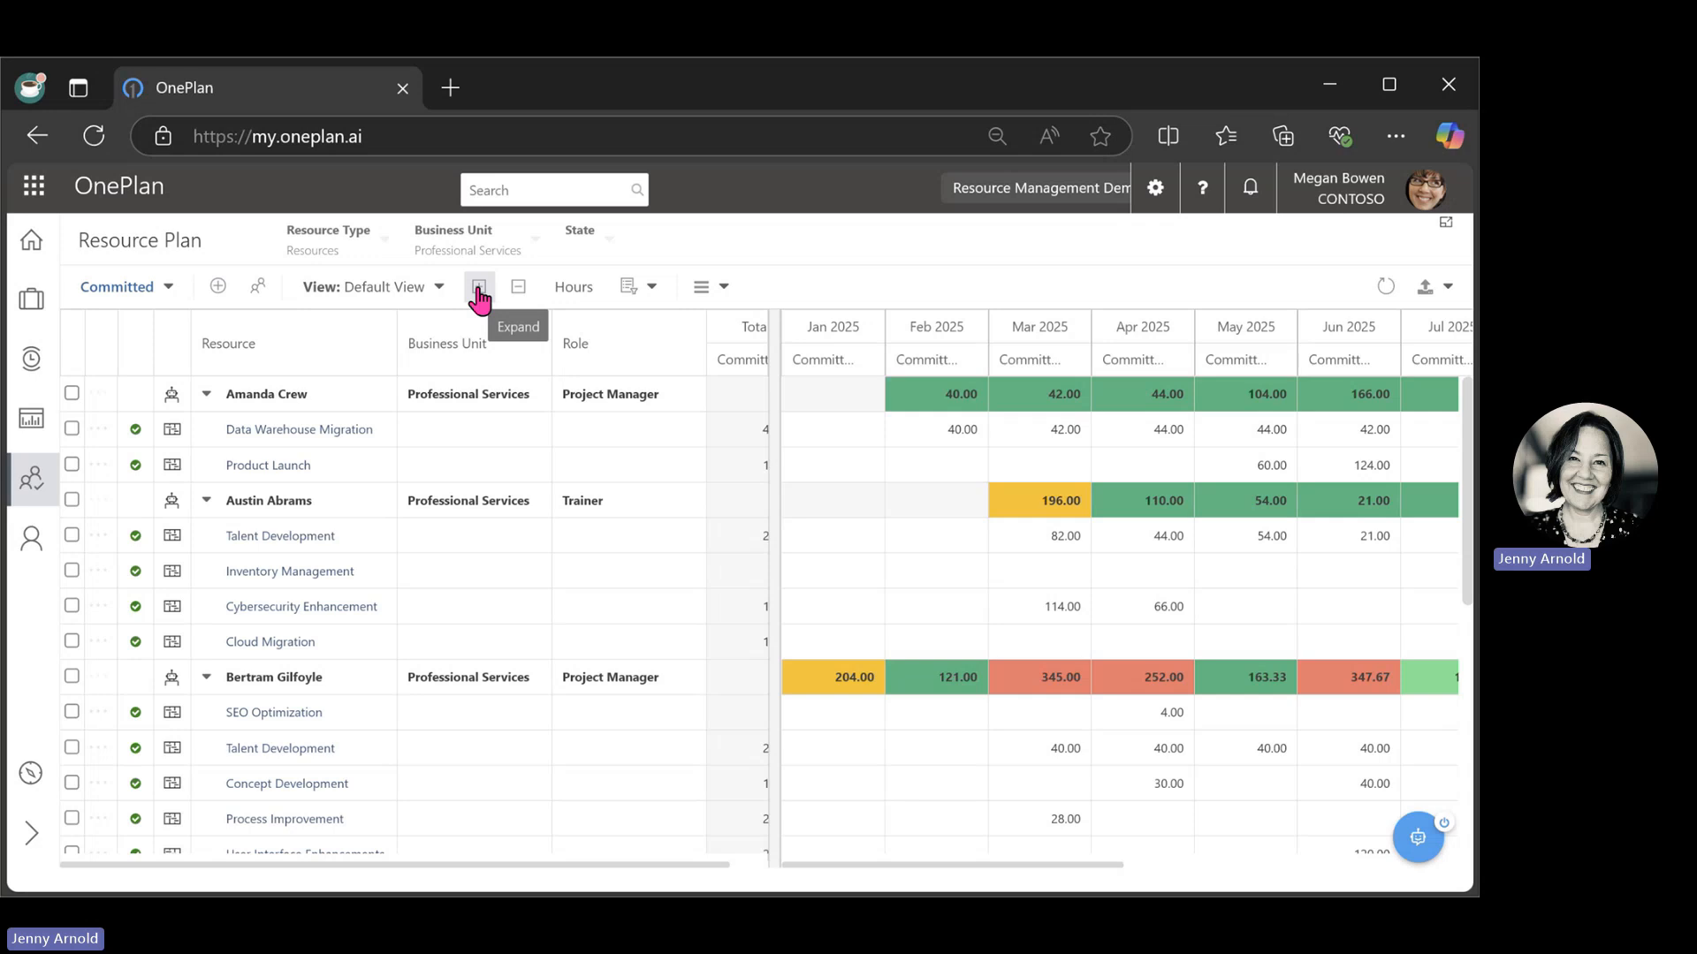
left_click(519, 289)
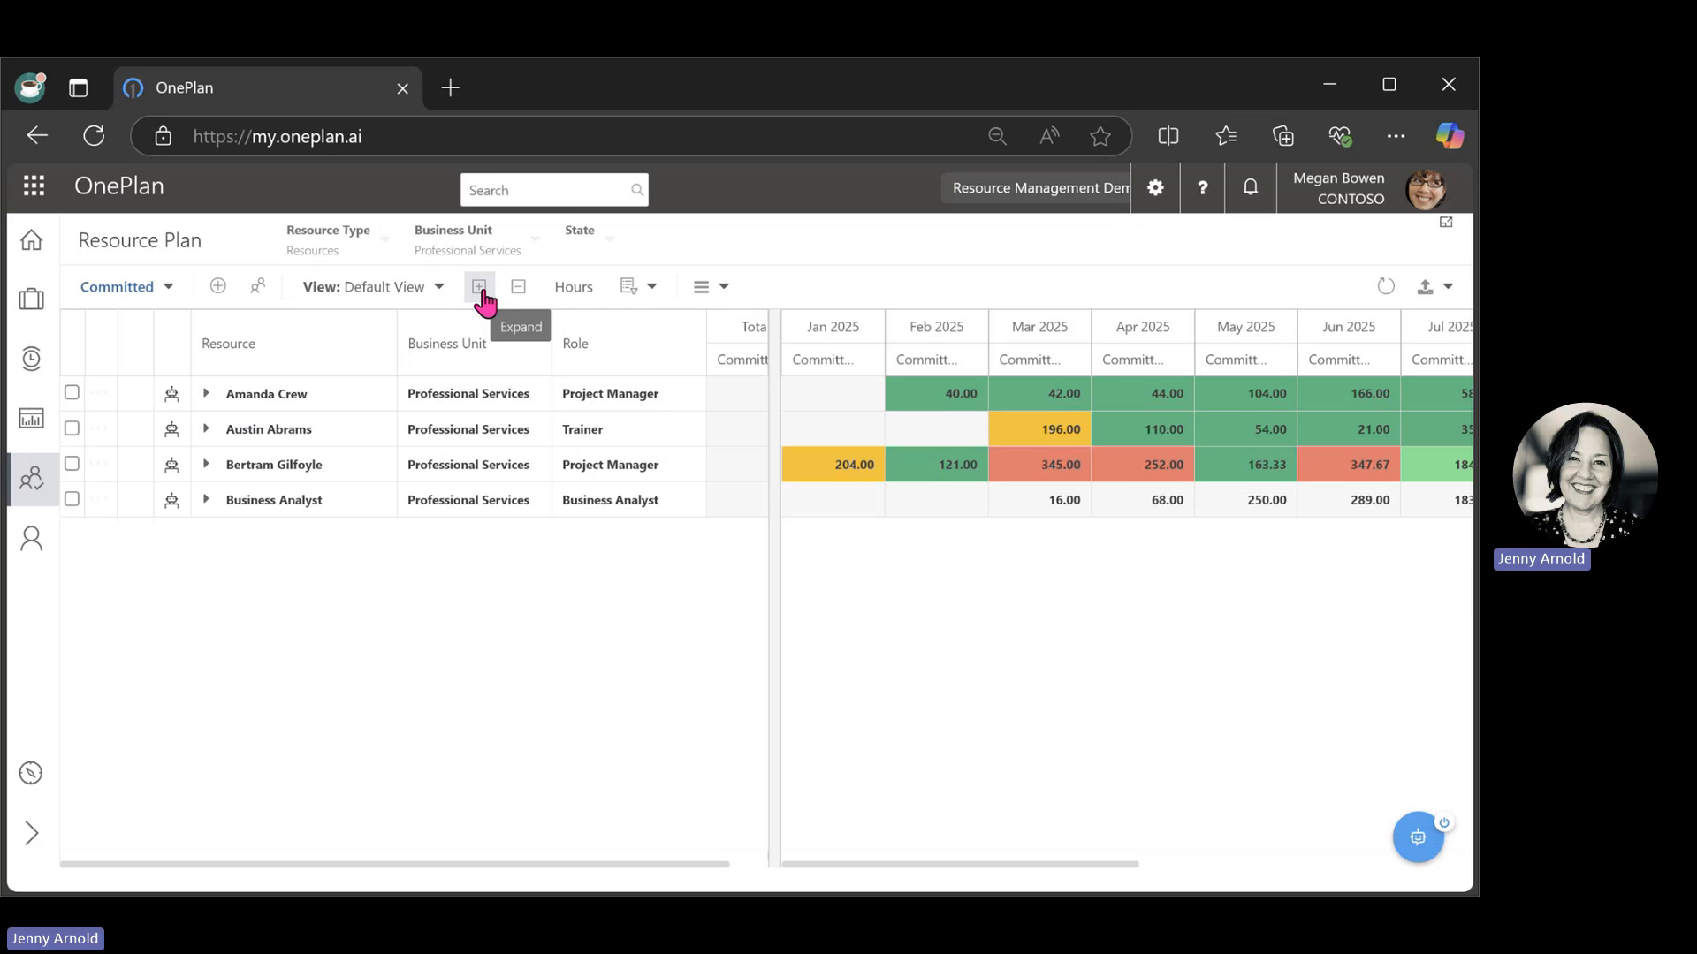
left_click(481, 290)
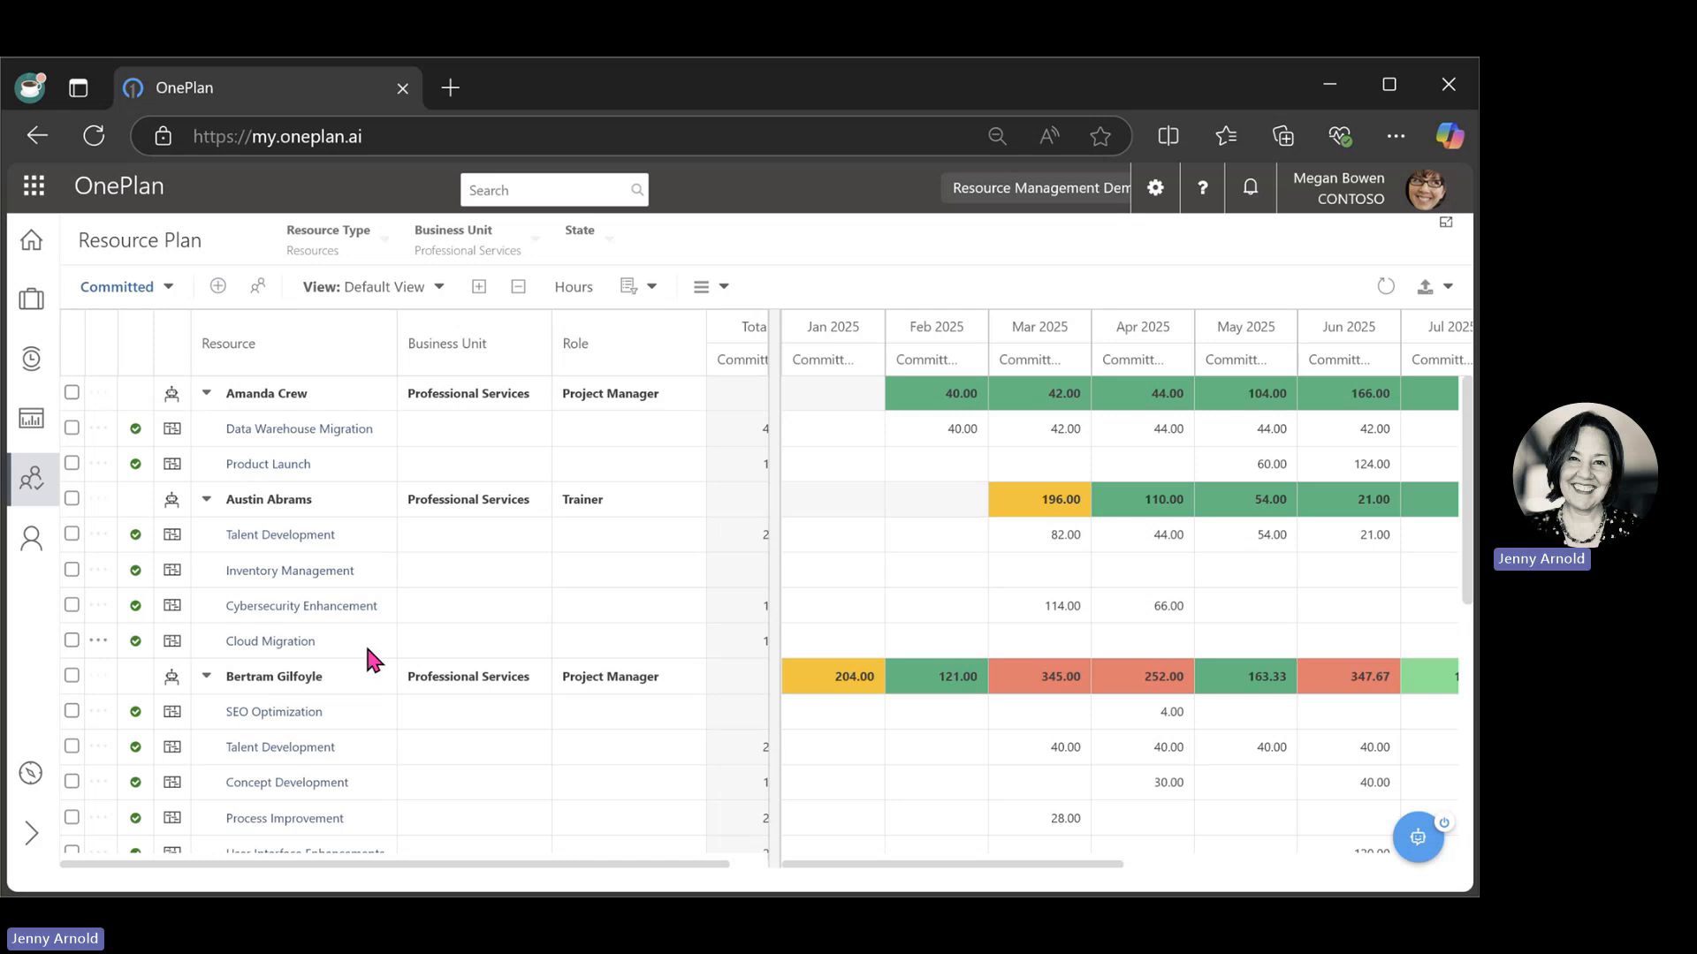
Add a resource filter to the expanded plan with Generic set to Yes.
left_click(654, 289)
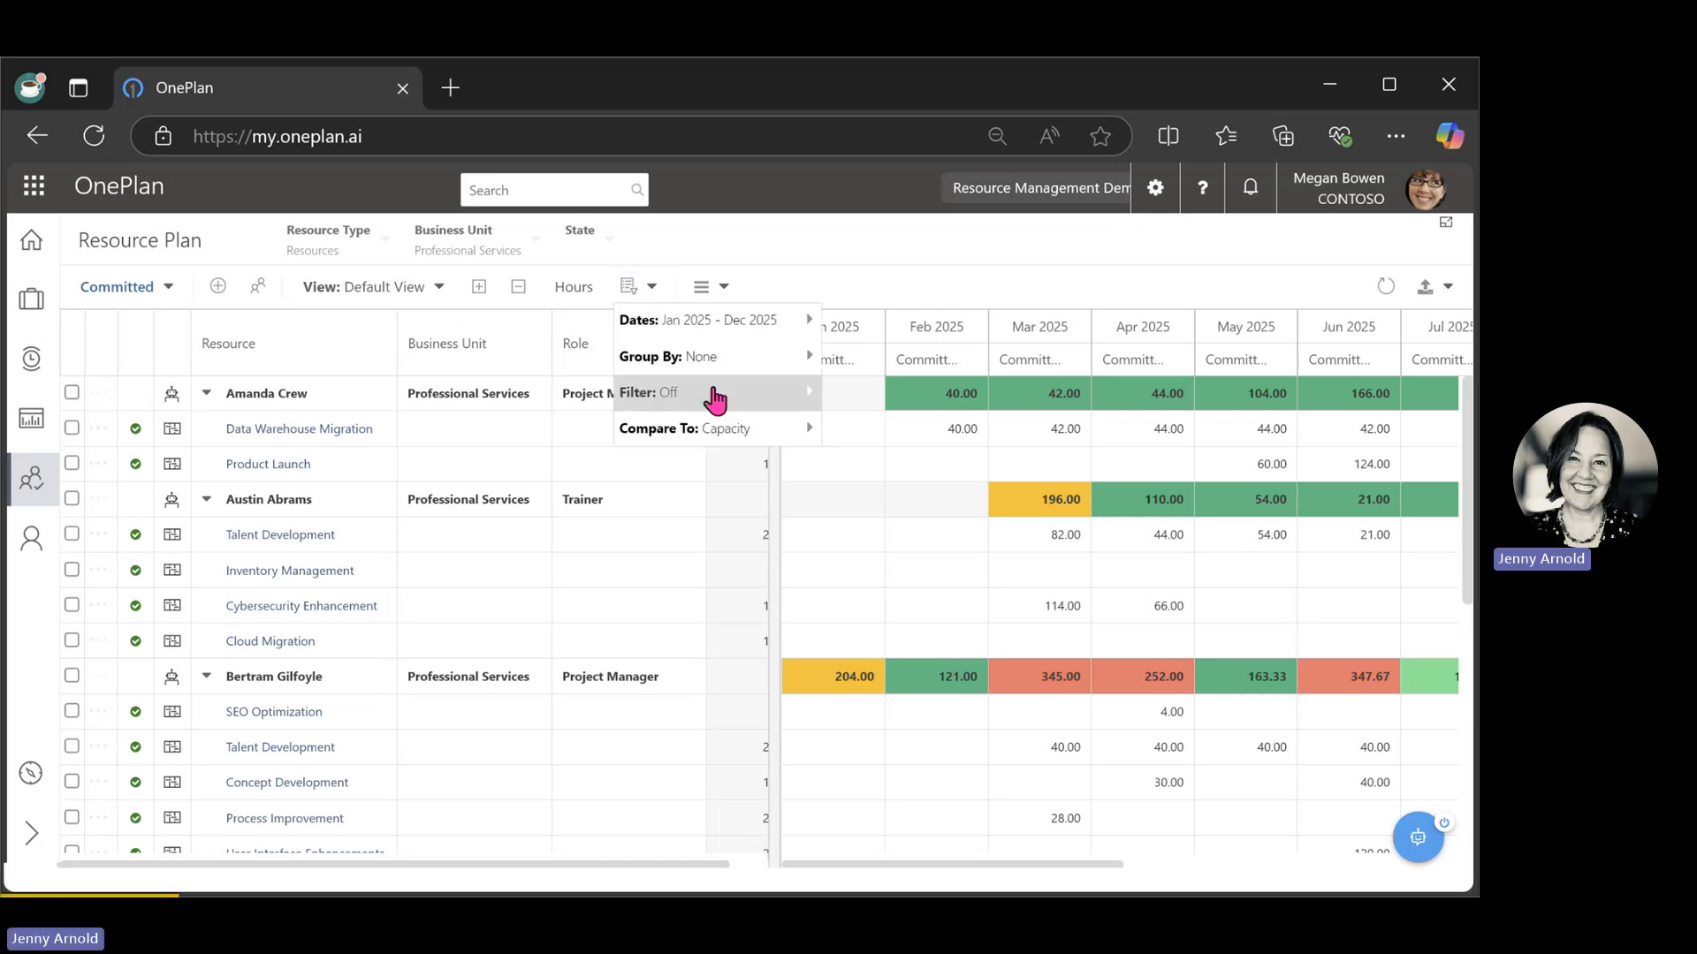
mouse_move(742, 406)
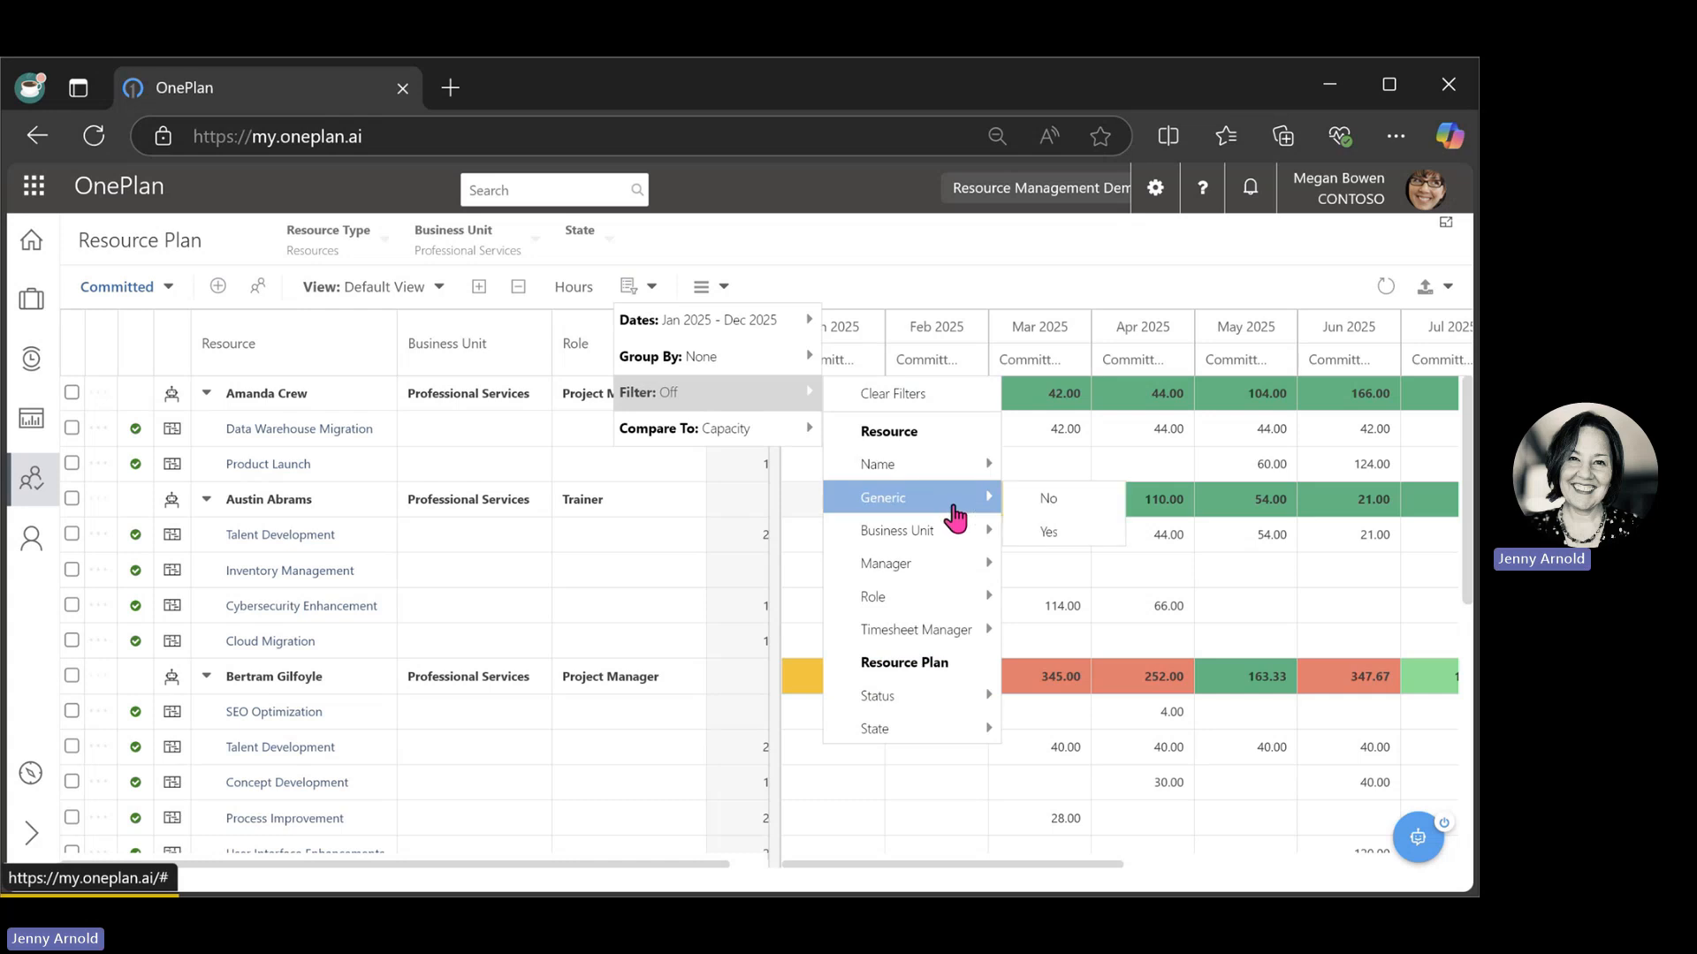
mouse_move(954, 508)
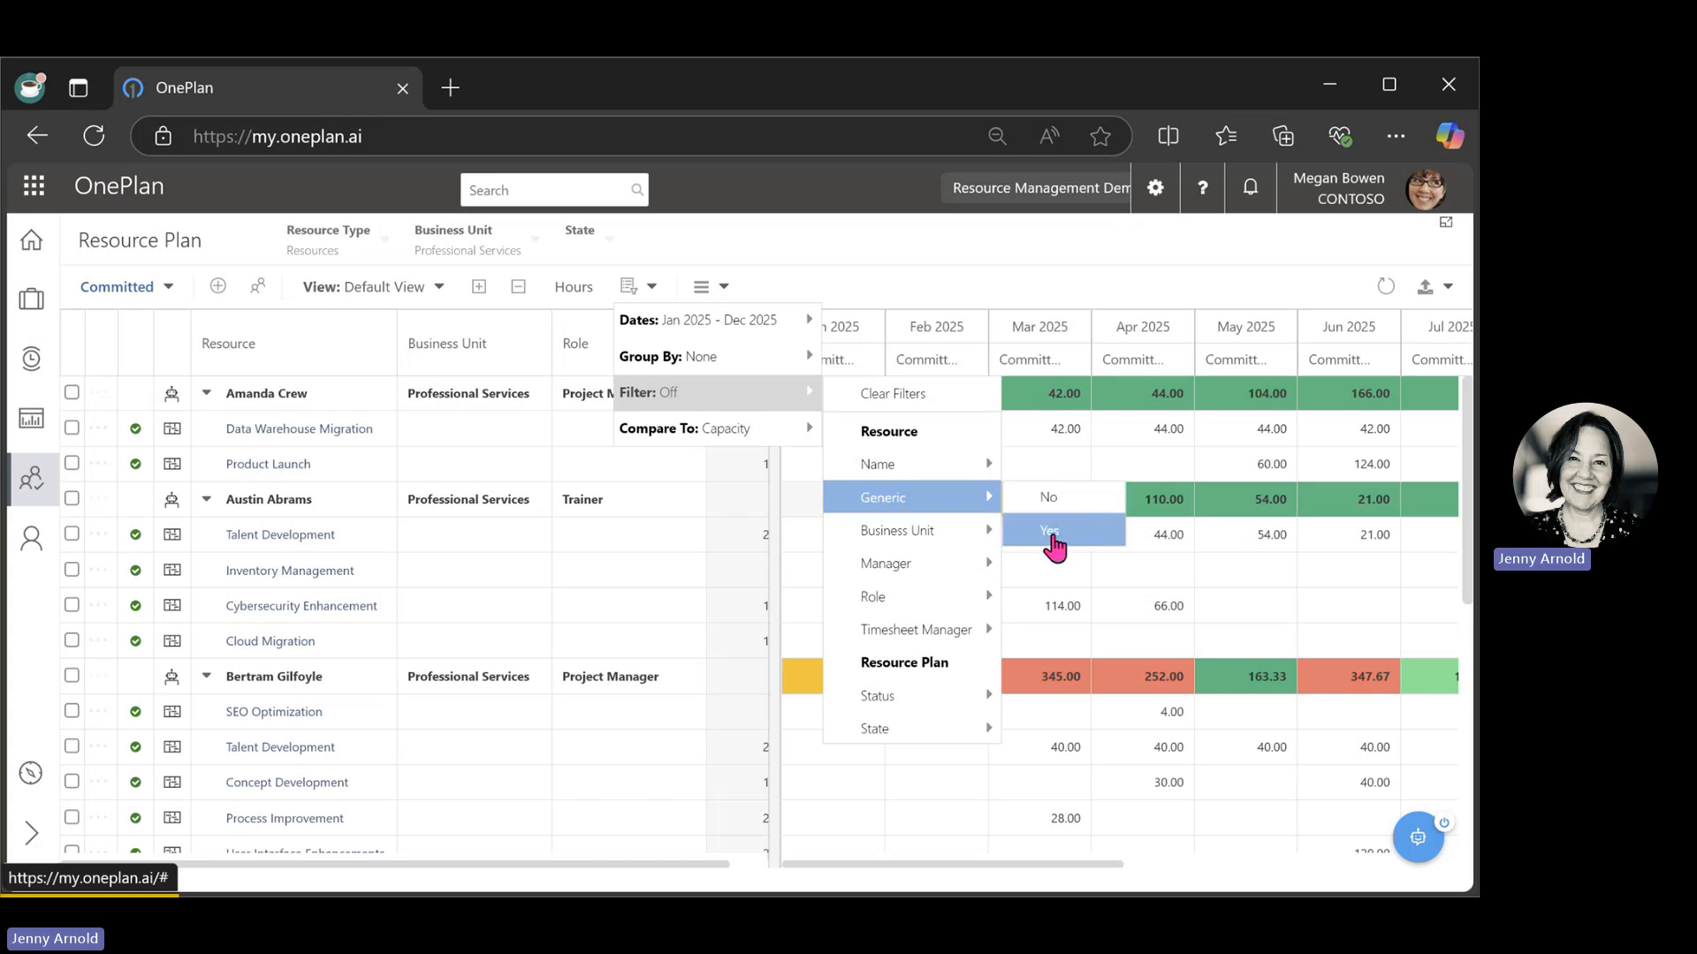
left_click(1056, 538)
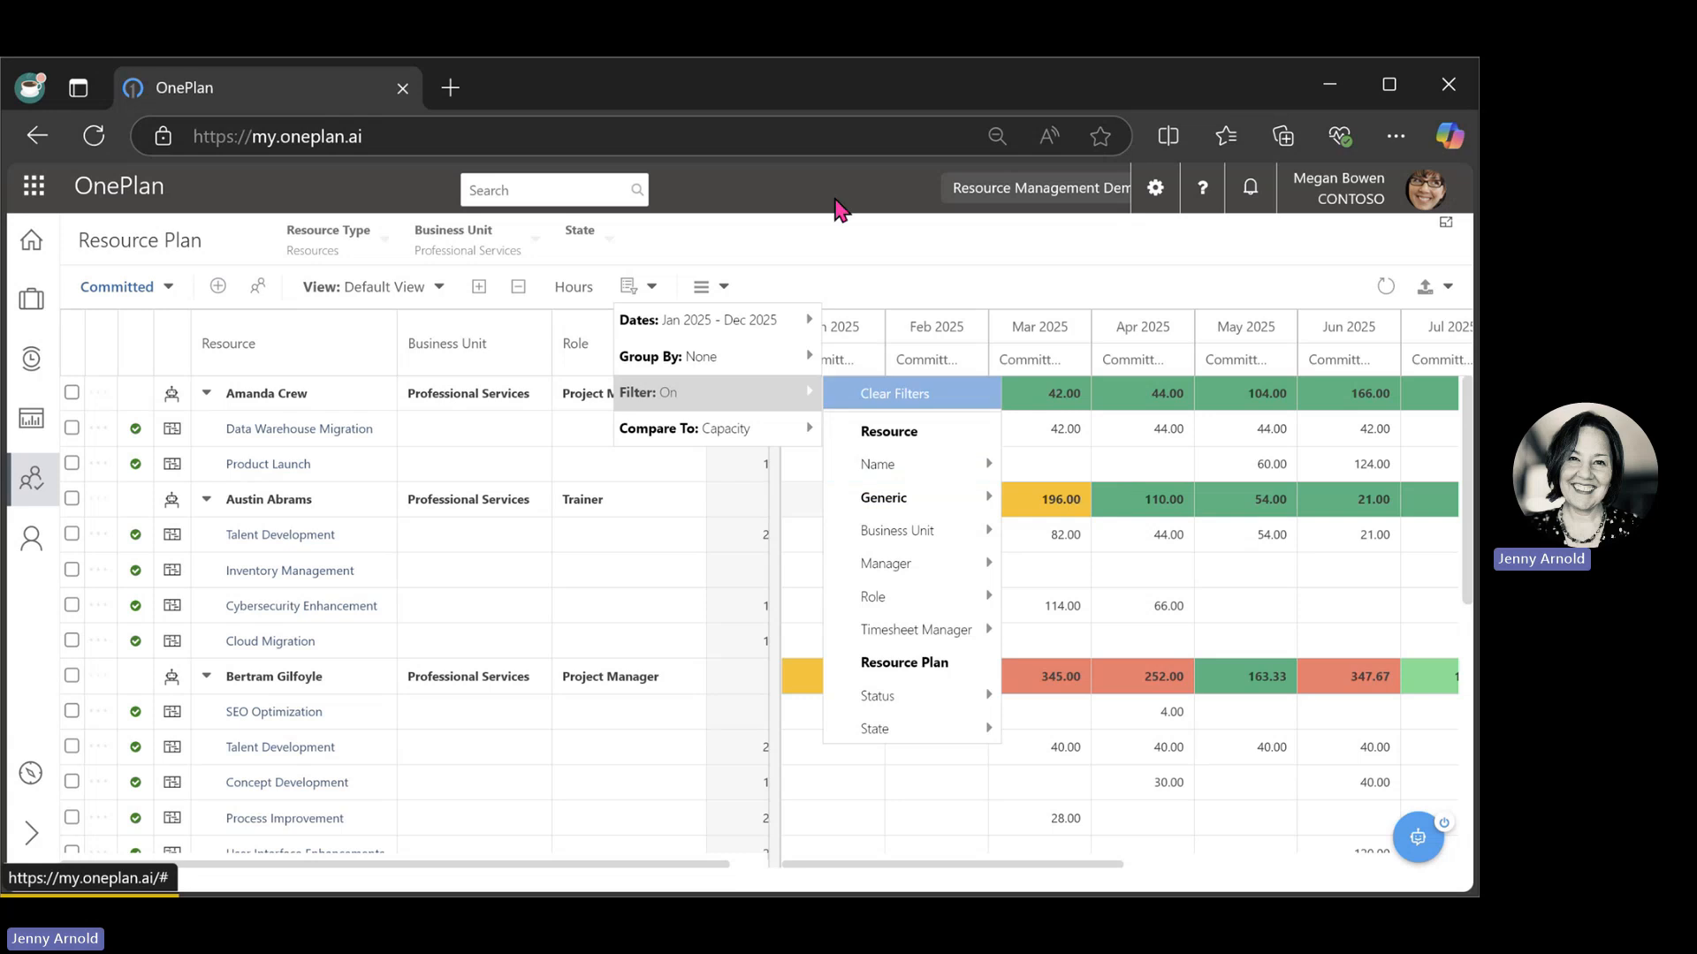
left_click(838, 209)
Remove the Generic filter from the resource plan and clear the Professional Services business unit filter.
left_click(652, 286)
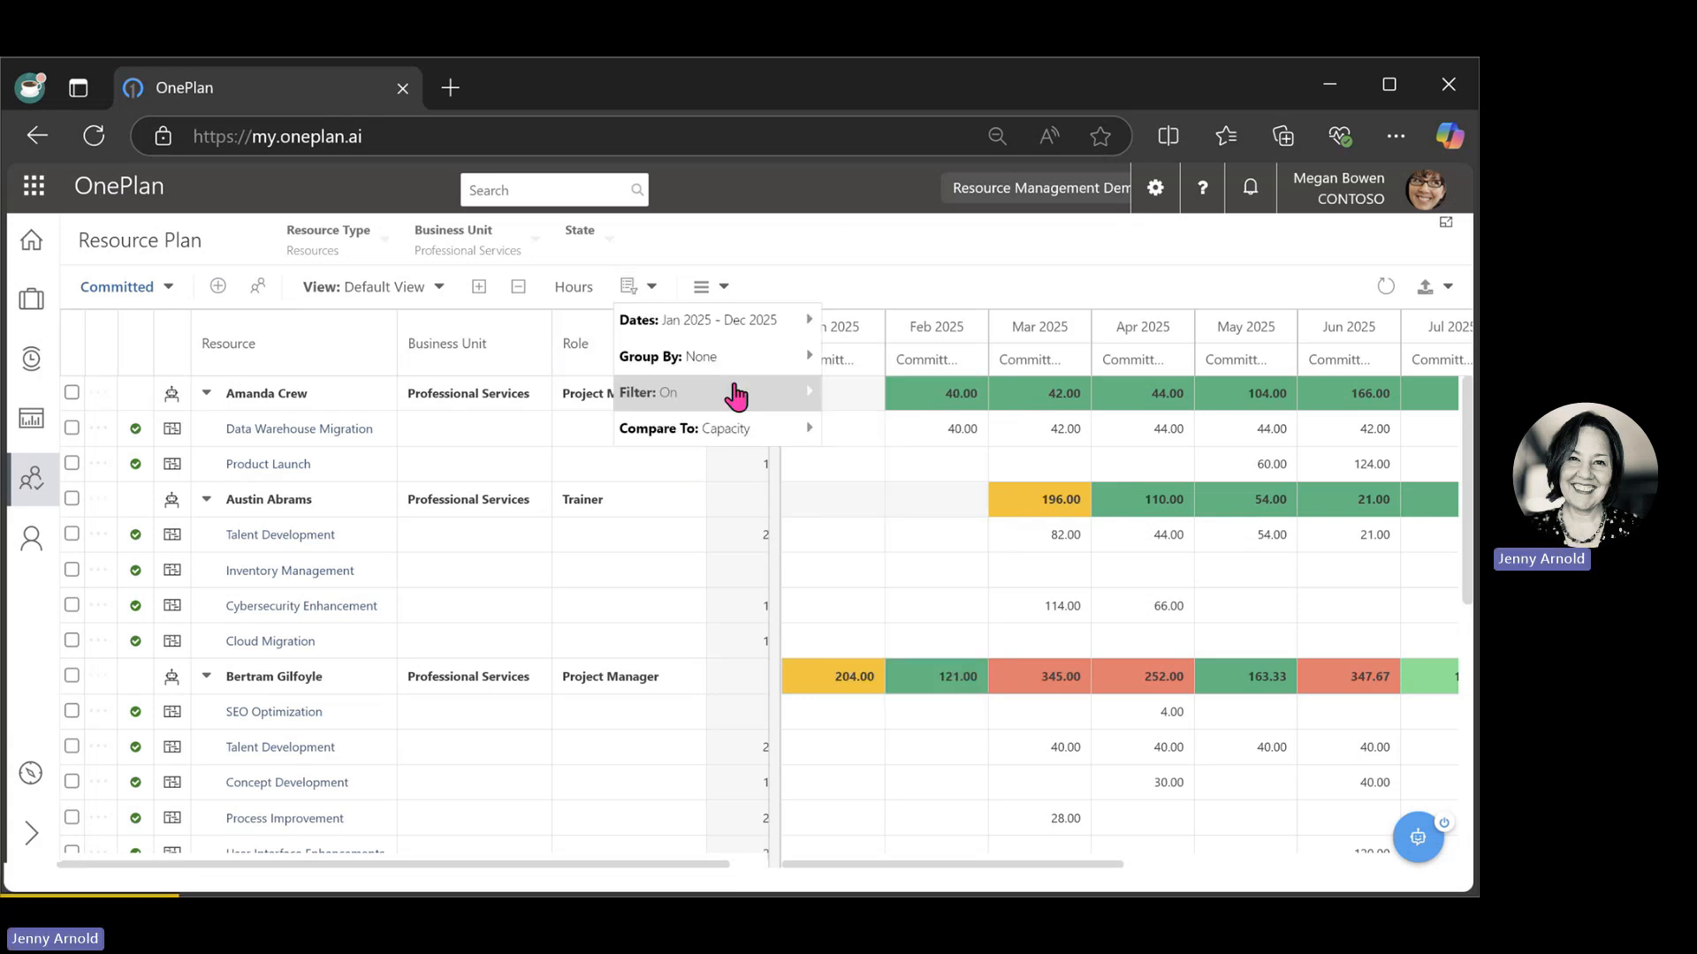
mouse_move(972, 511)
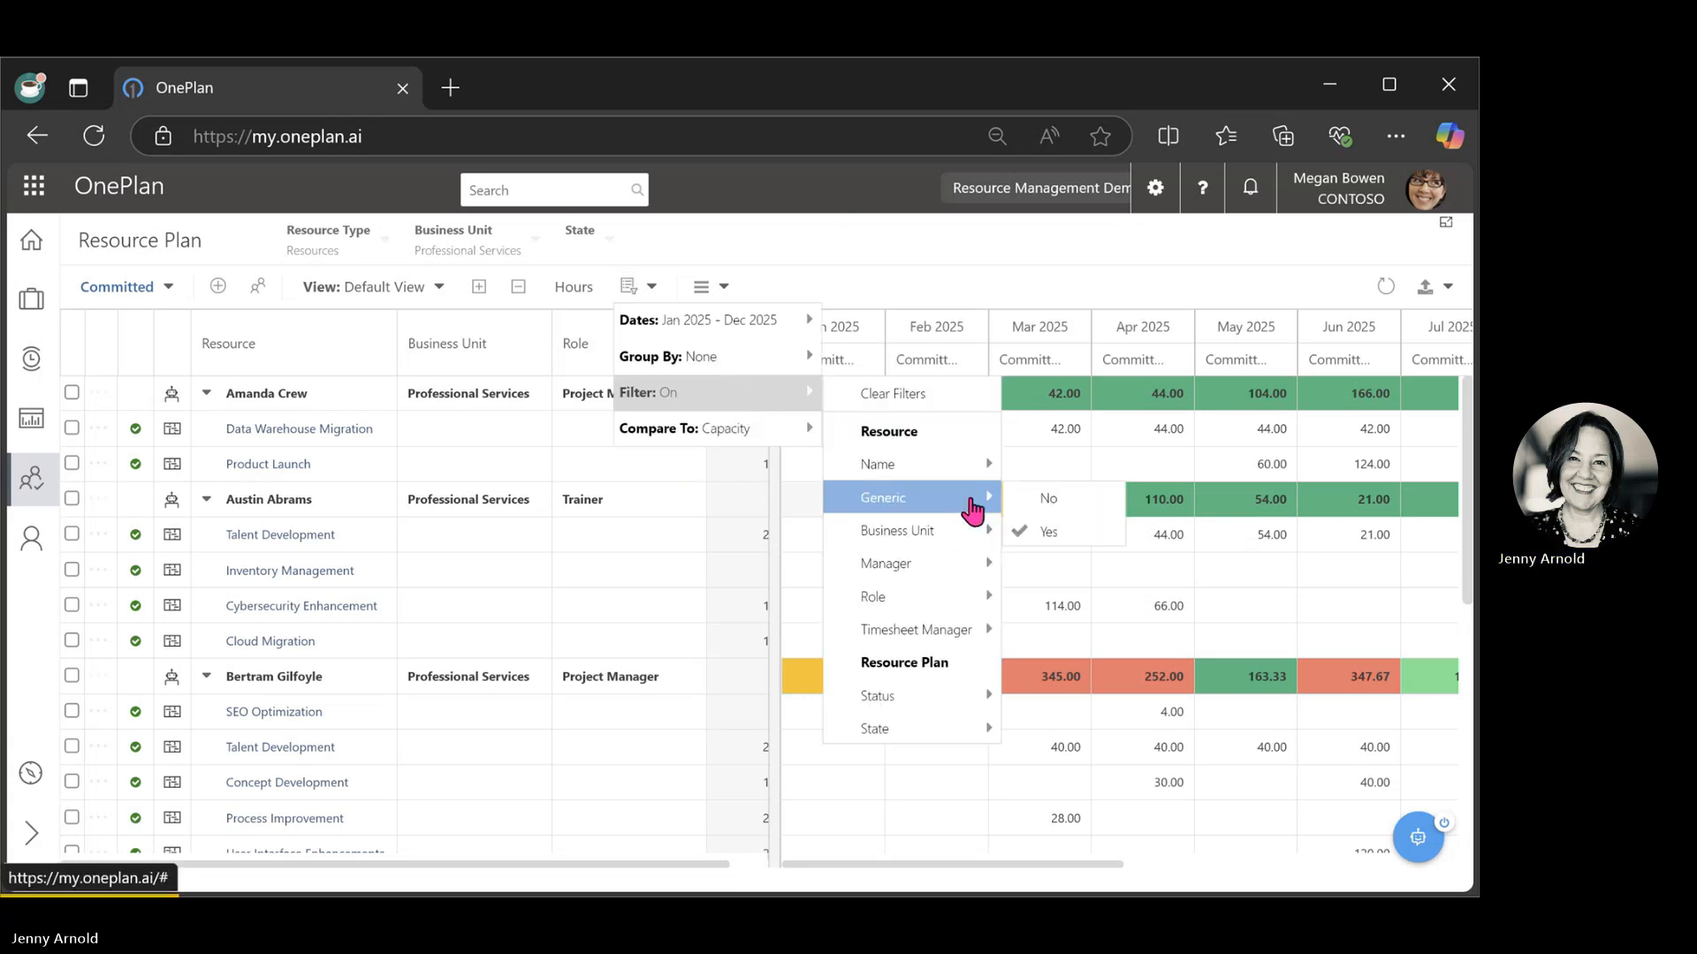
left_click(1060, 541)
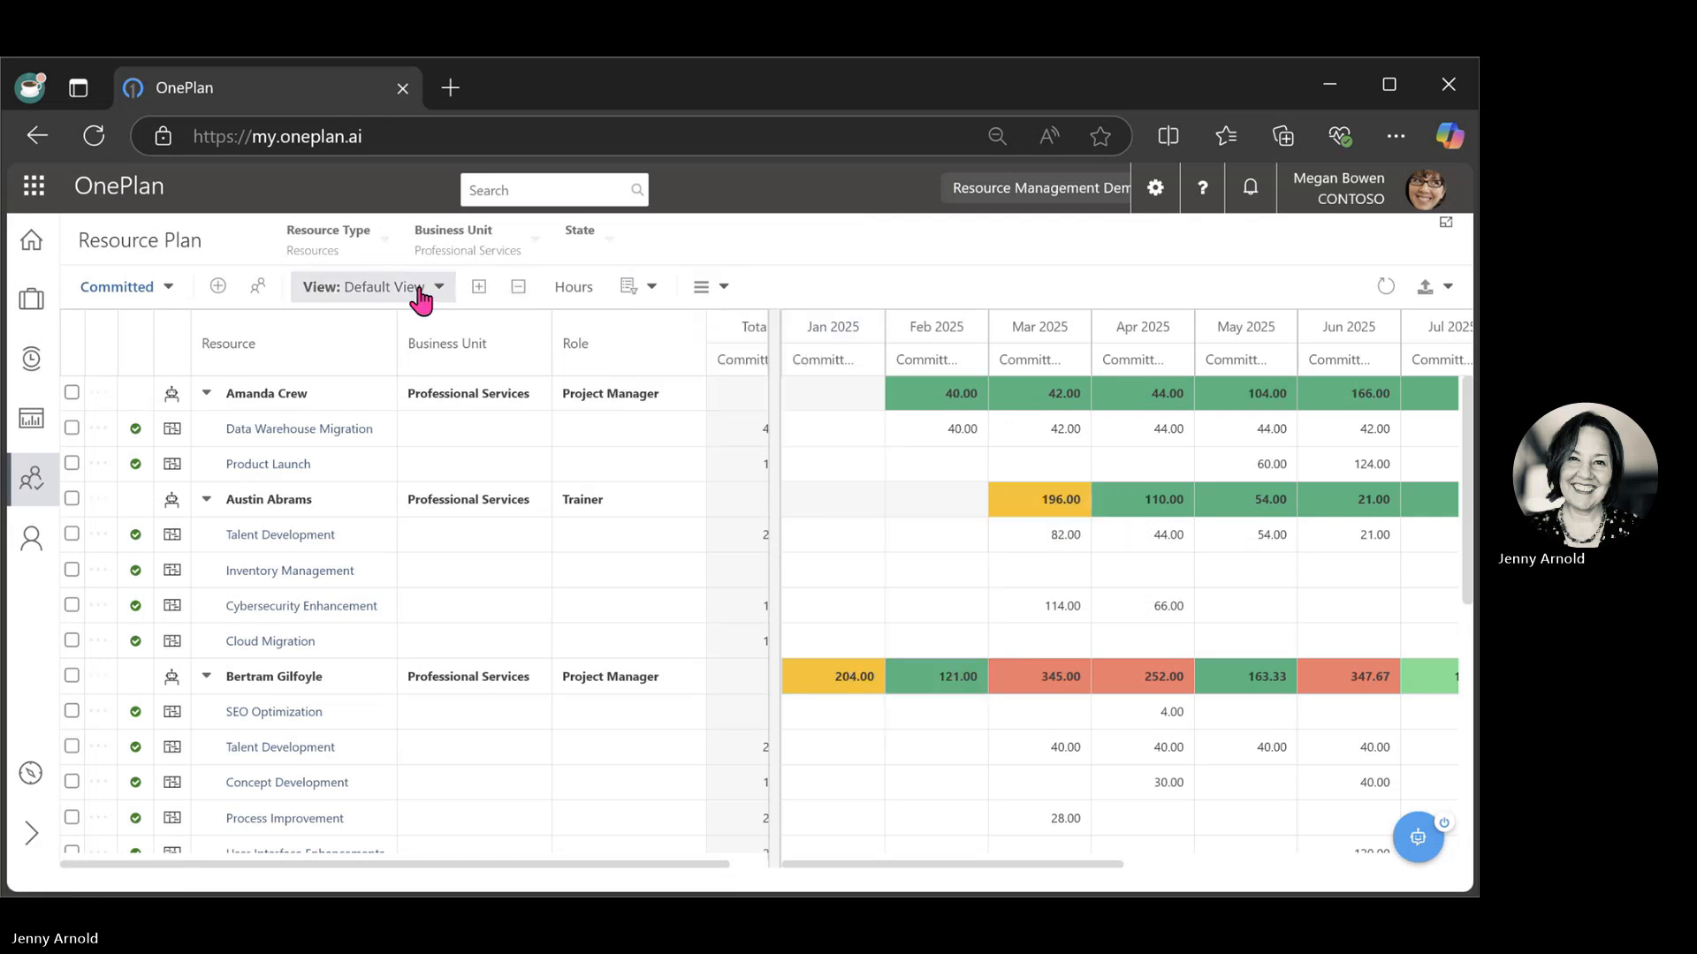
left_click(533, 248)
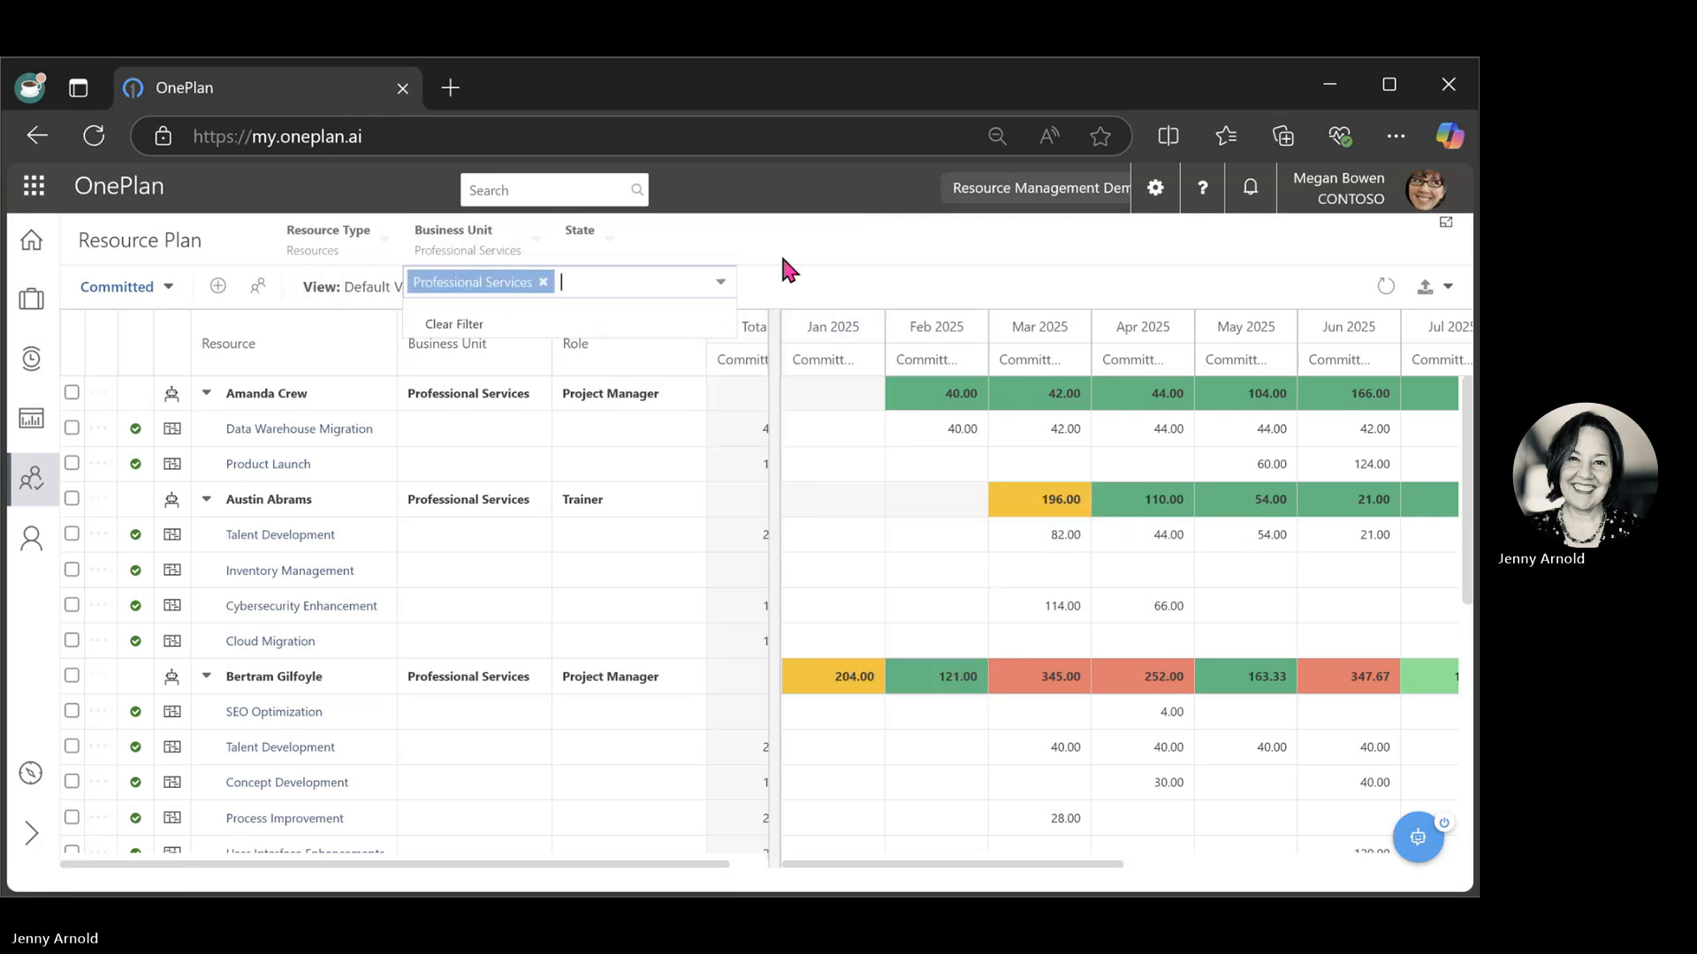
left_click(470, 327)
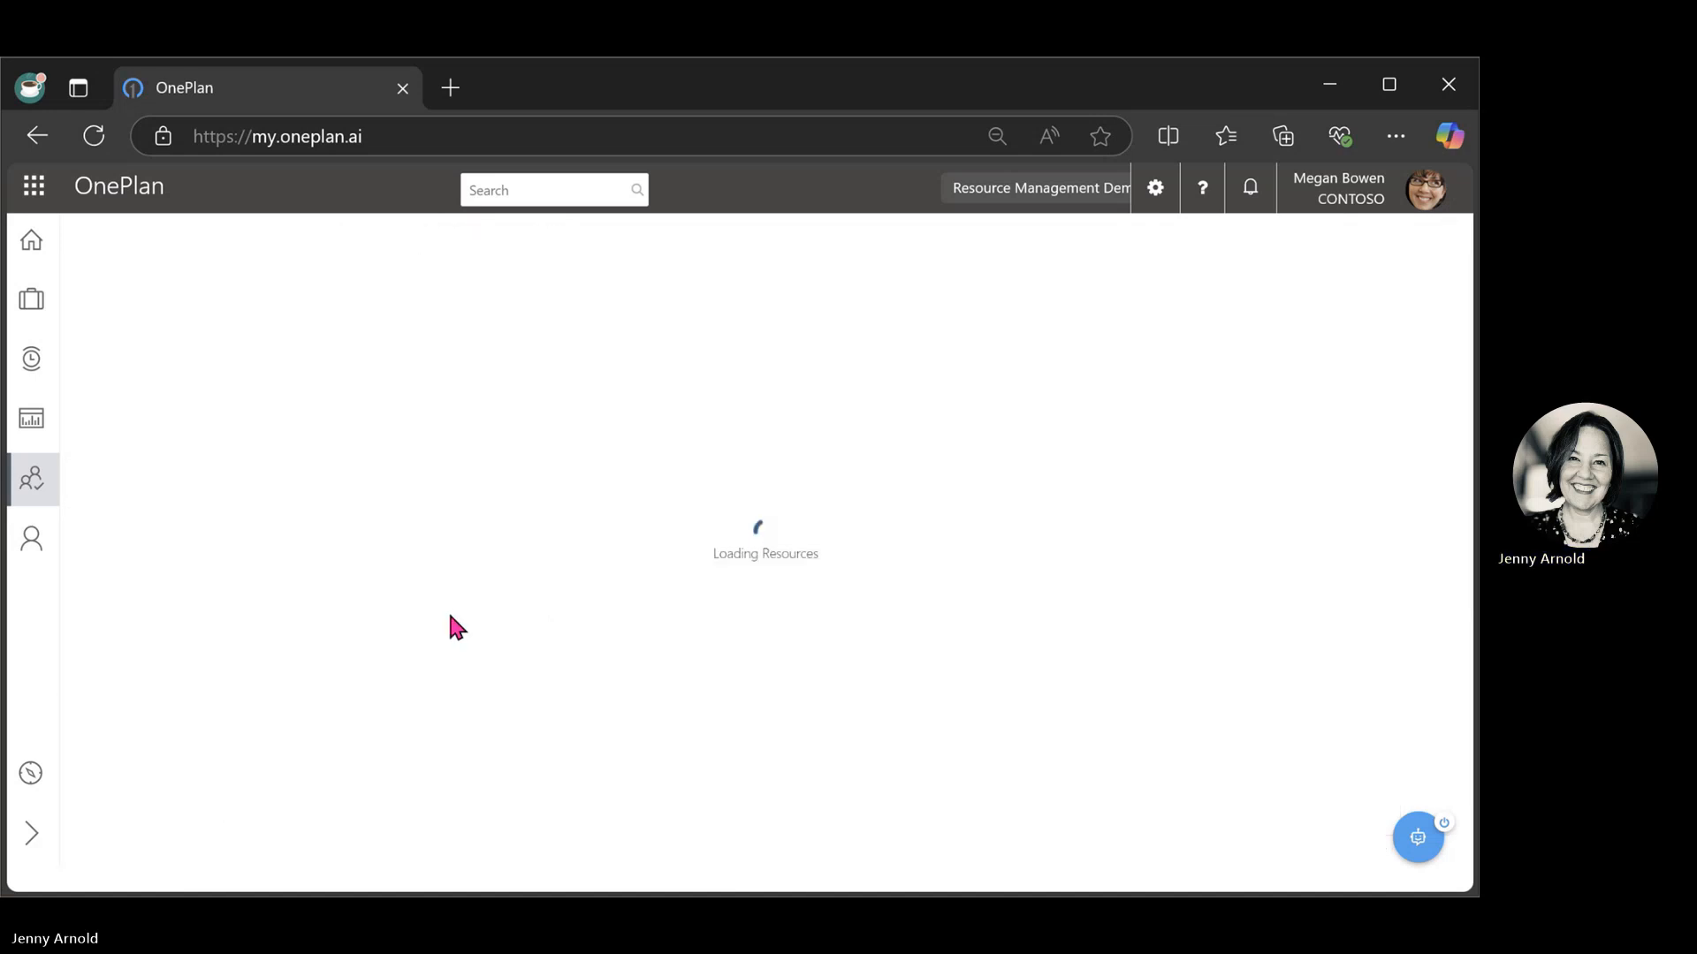
Try to filter the full resource plan to generic resources by setting the Generic filter to Yes, and check the list.
left_click(658, 290)
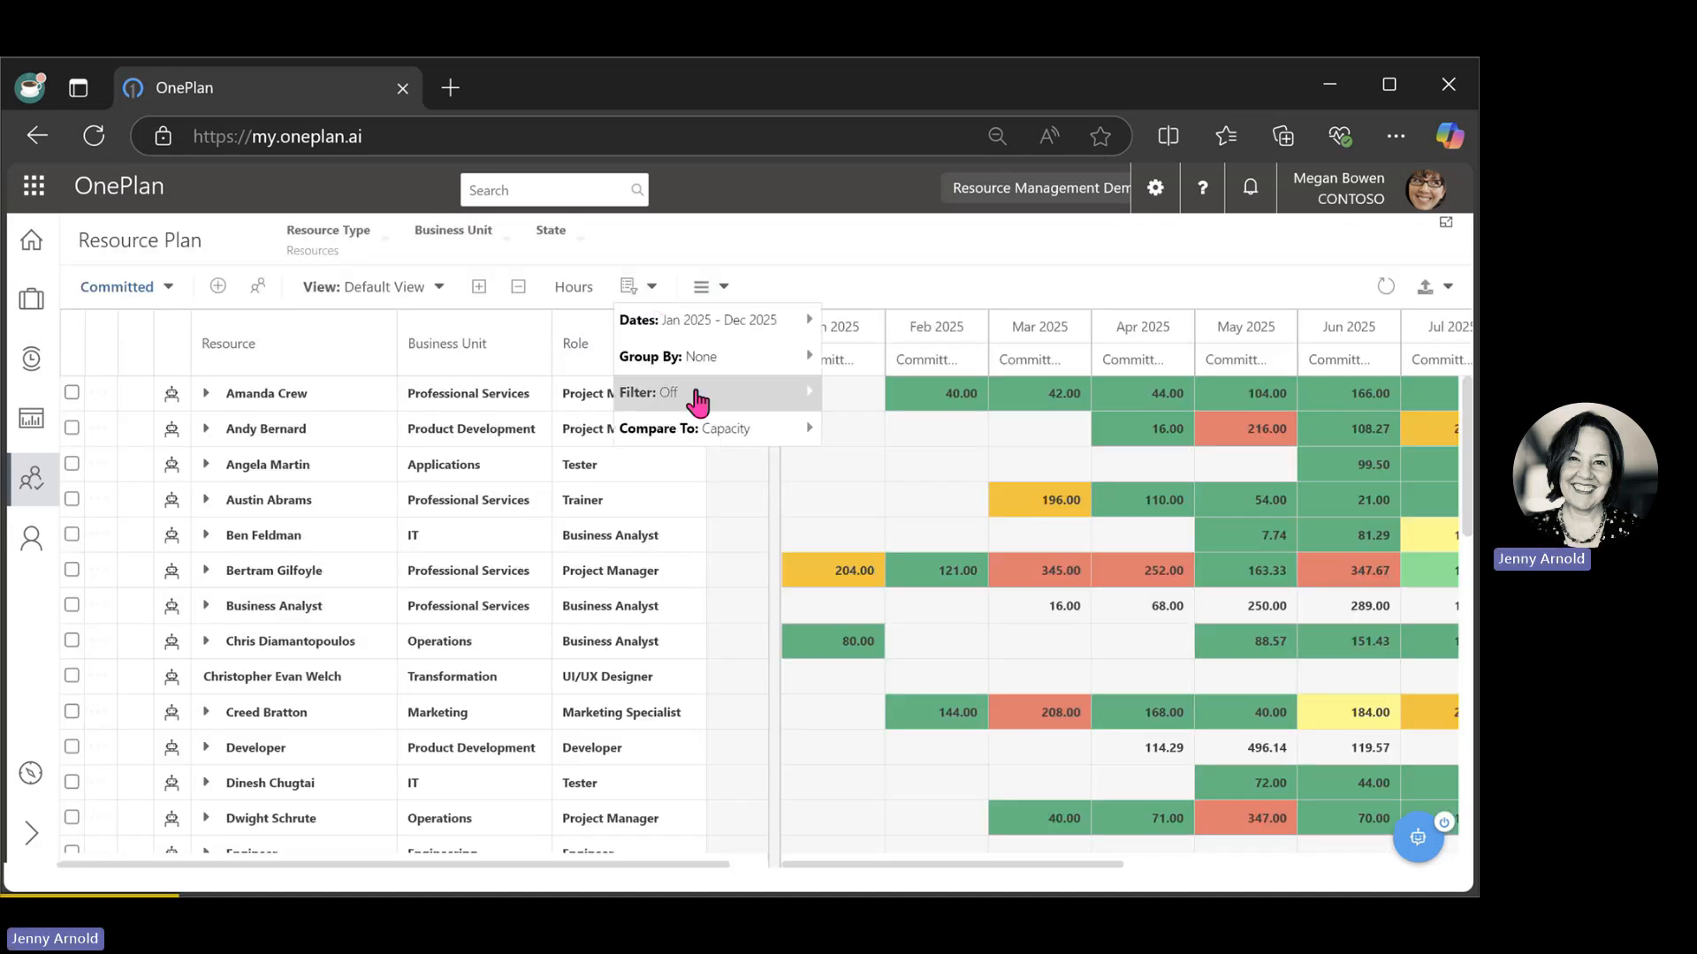
mouse_move(764, 393)
mouse_move(928, 497)
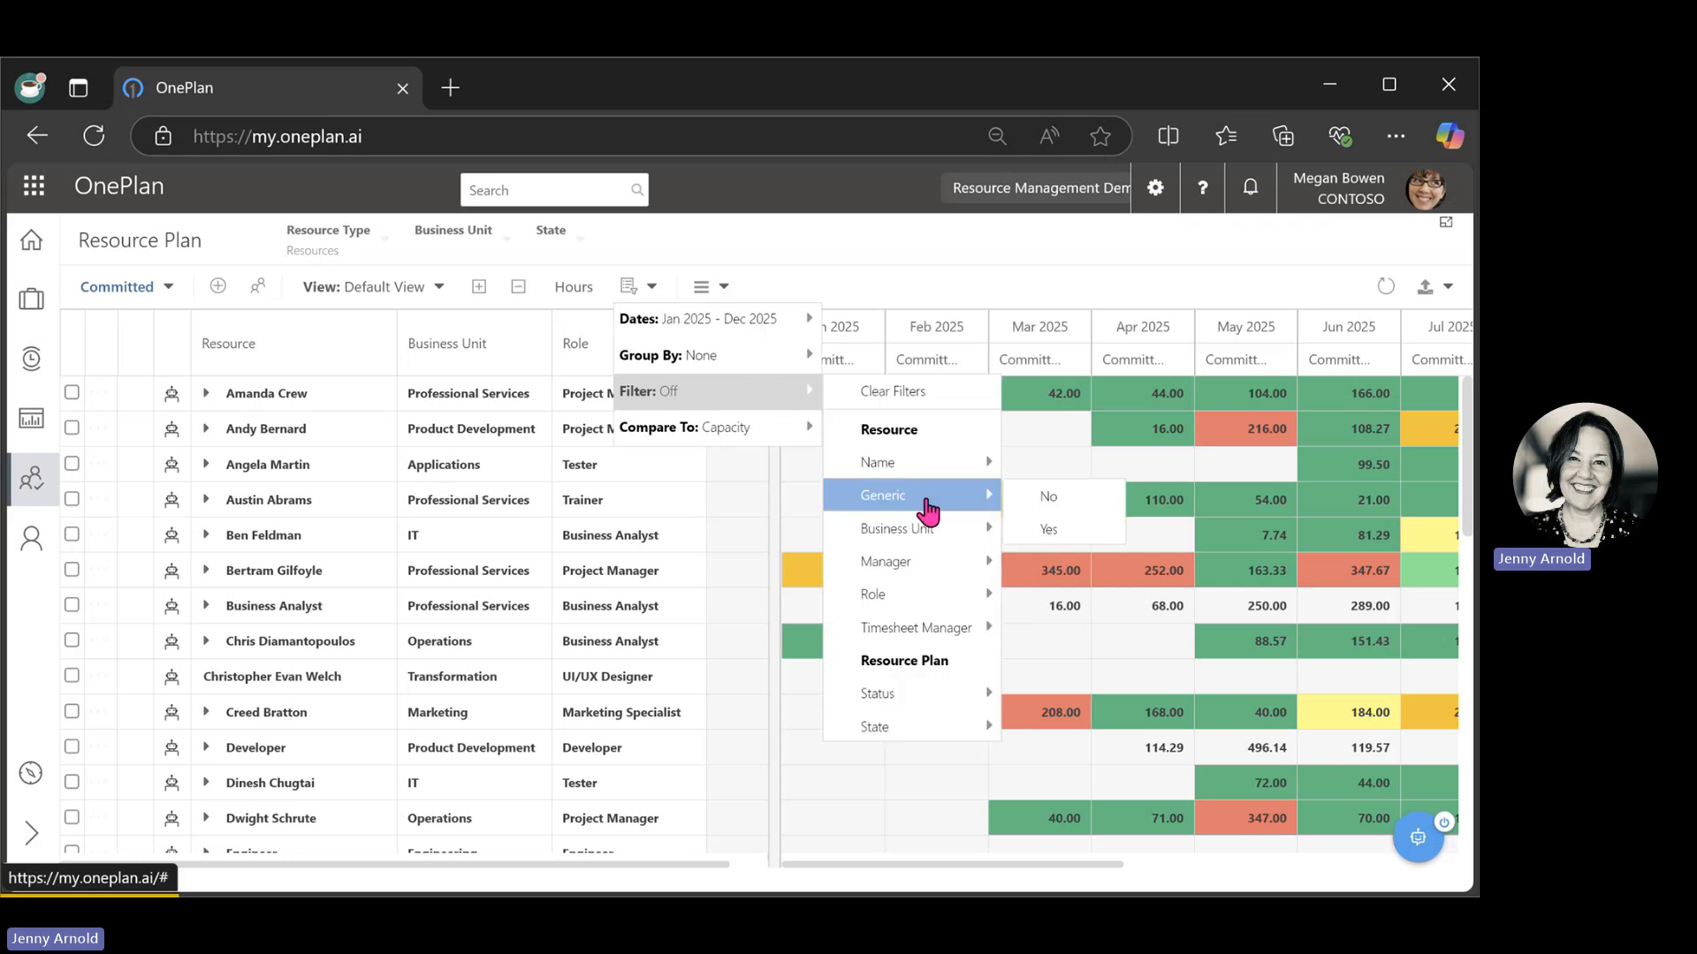
left_click(1052, 530)
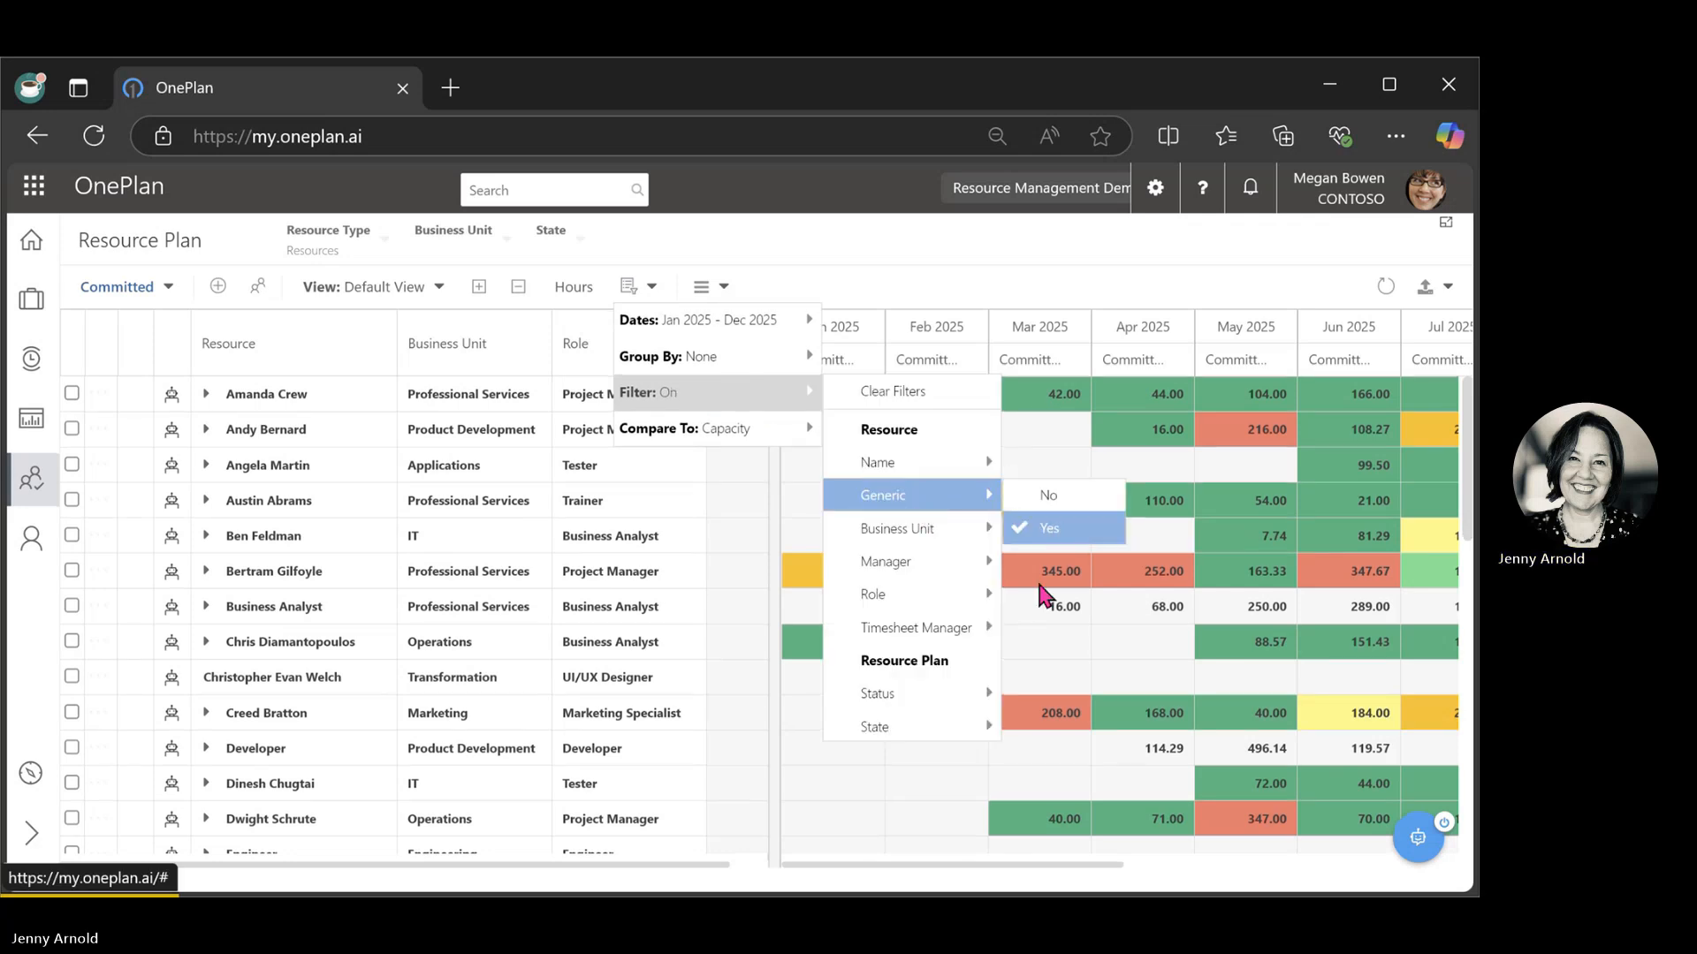
left_click(926, 827)
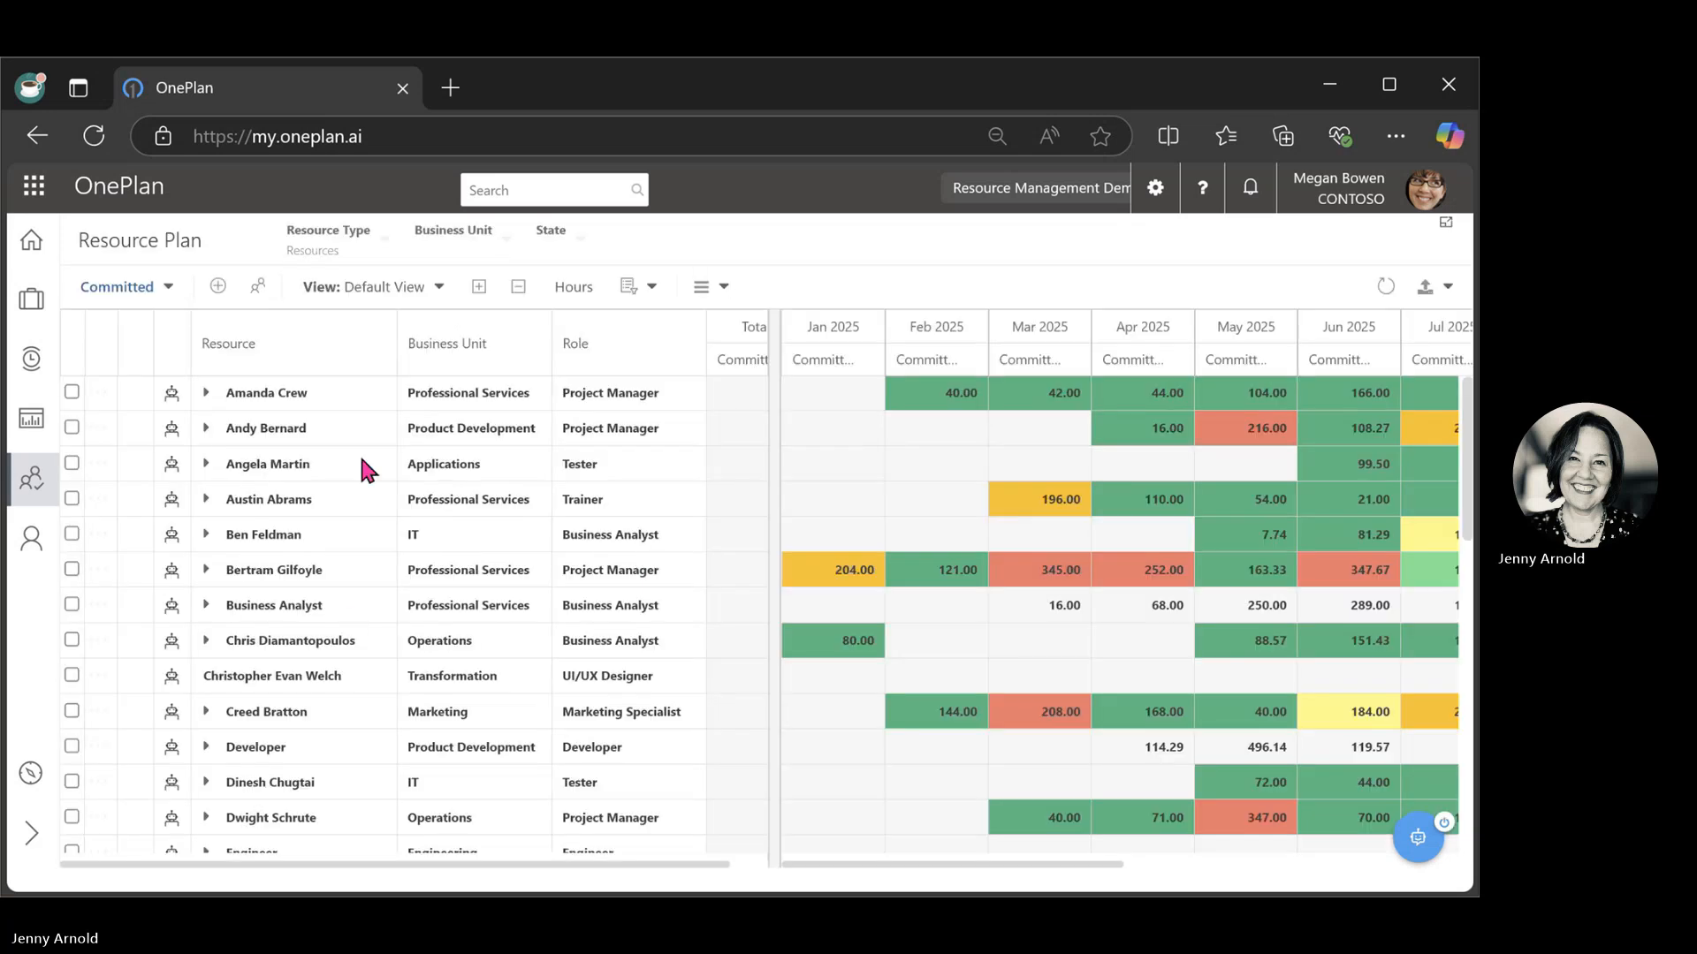
scroll(347, 606, "down", 15)
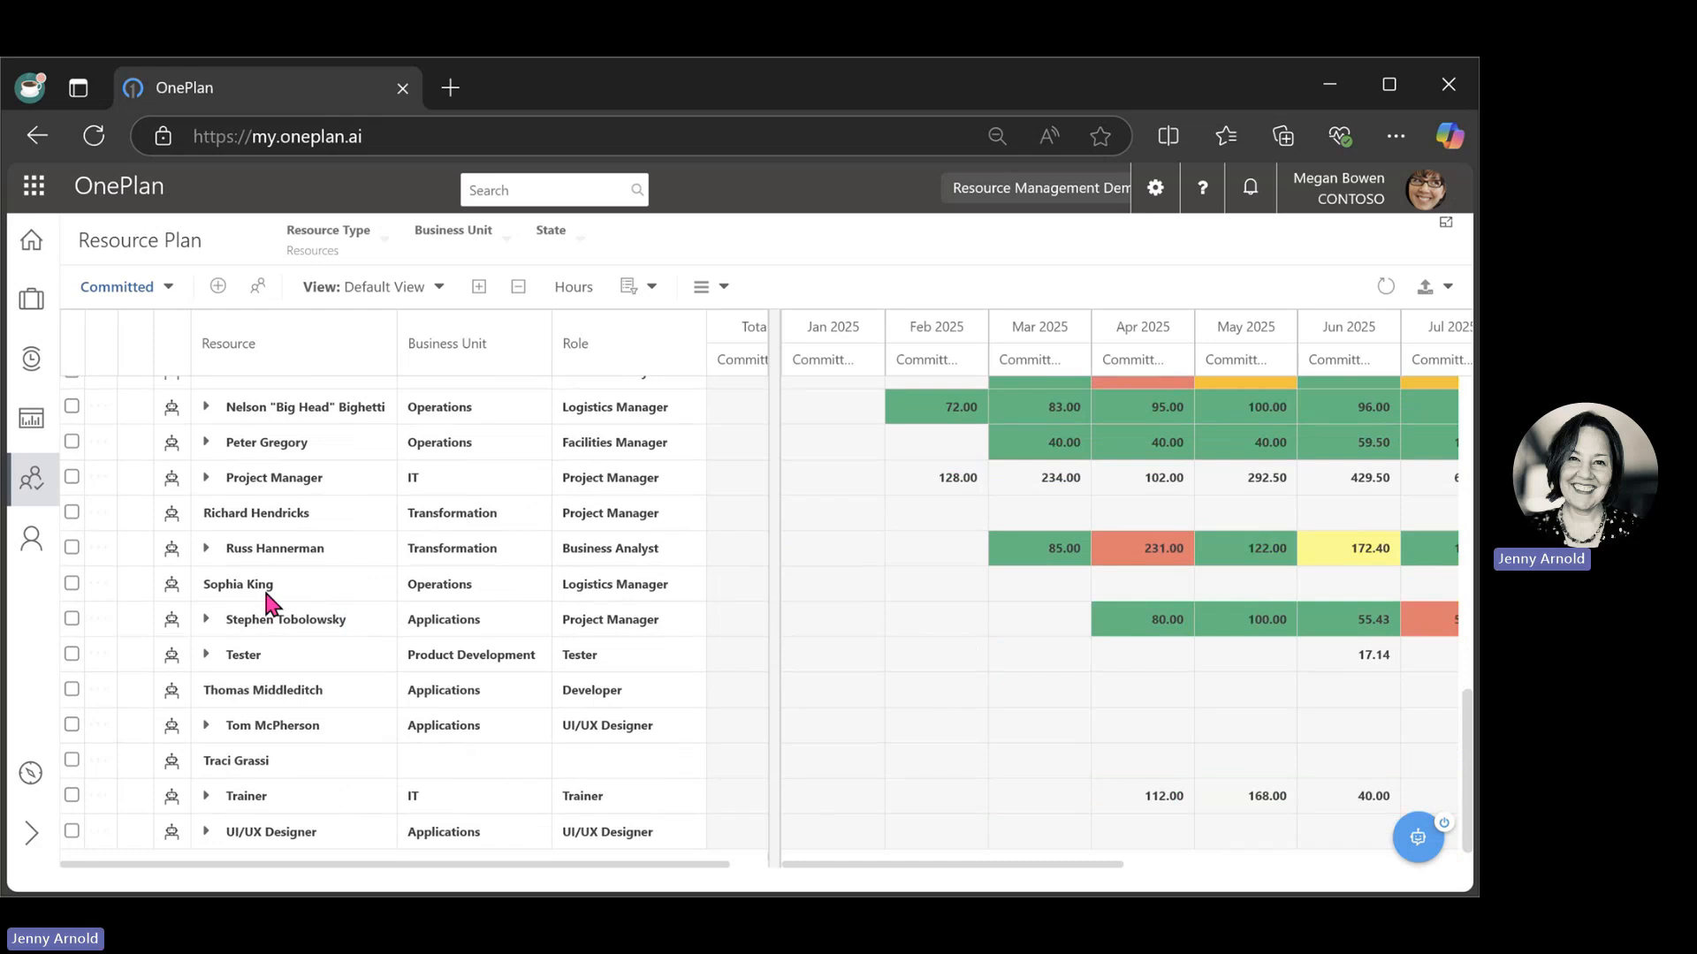
scroll(265, 587, "up", 15)
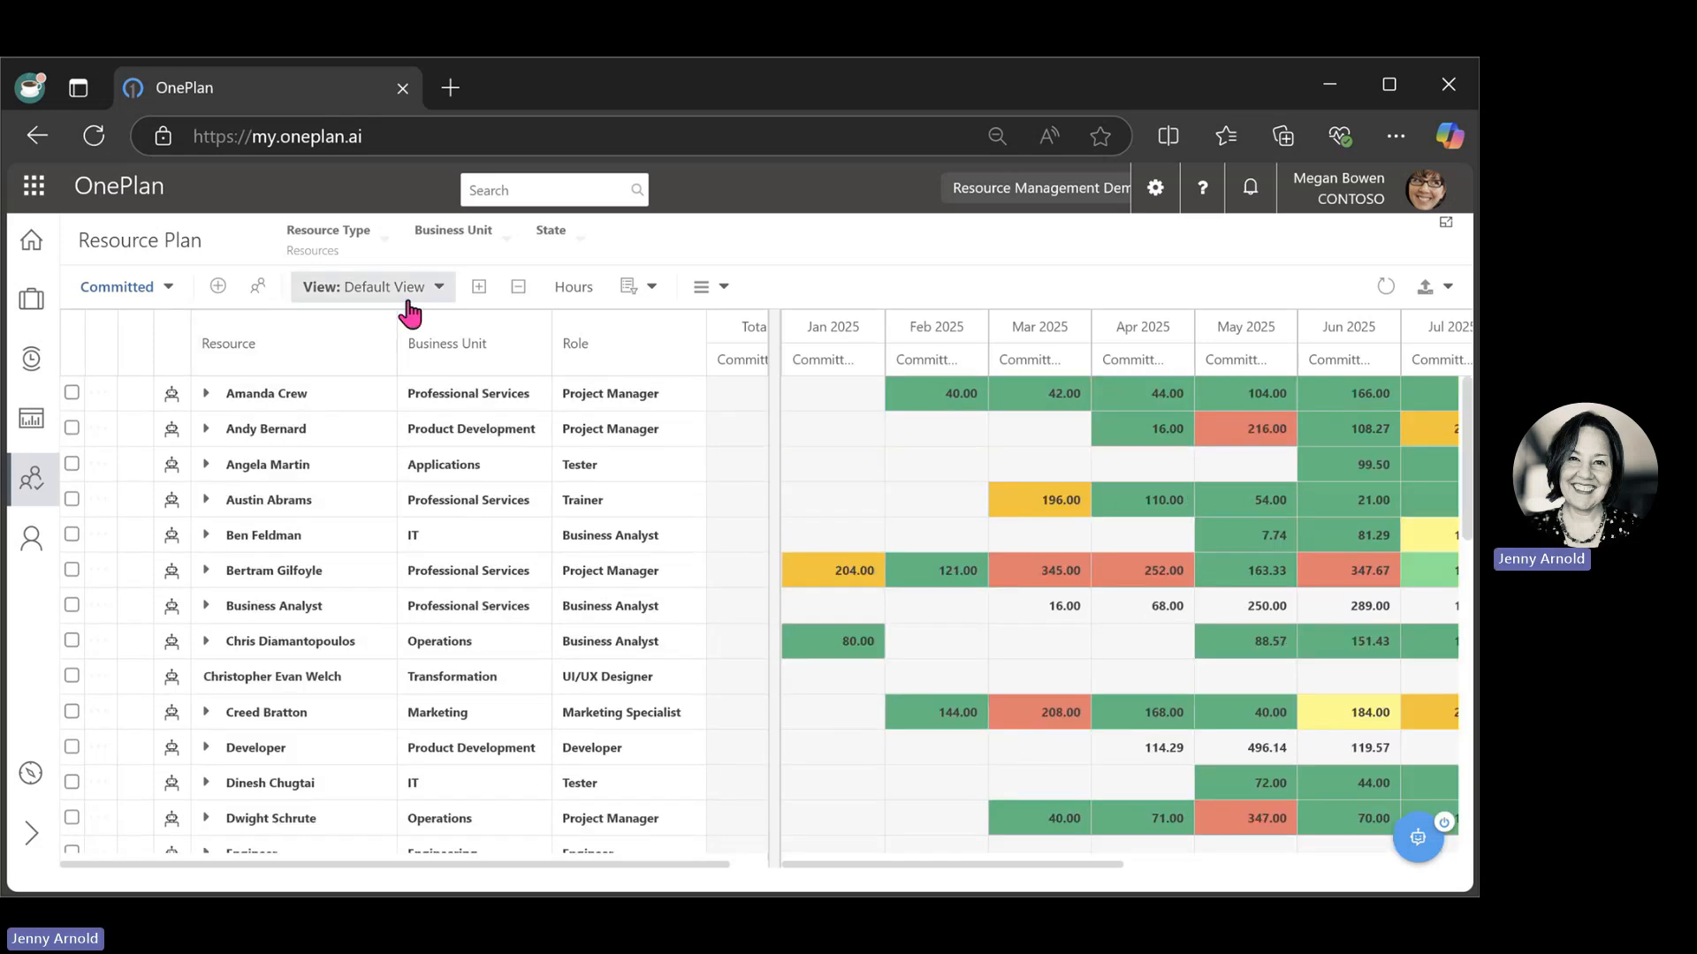
Switch the resource plan to the Resource Plans by Role view and expand the Project Manager role.
left_click(441, 293)
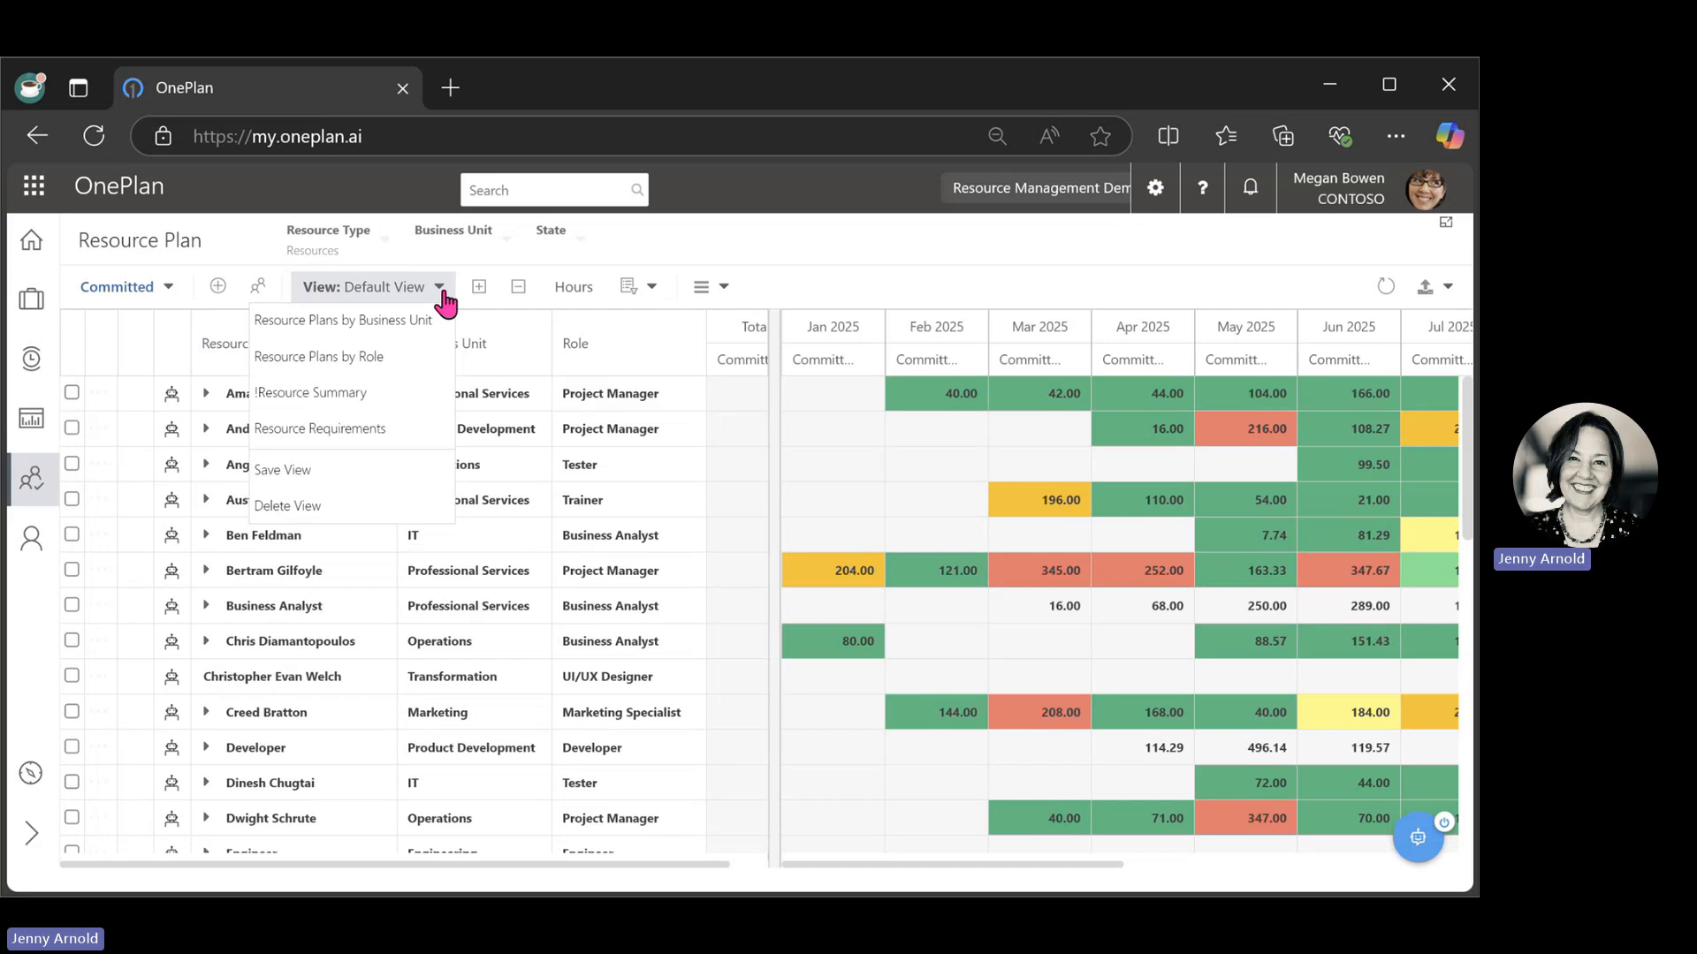
left_click(333, 358)
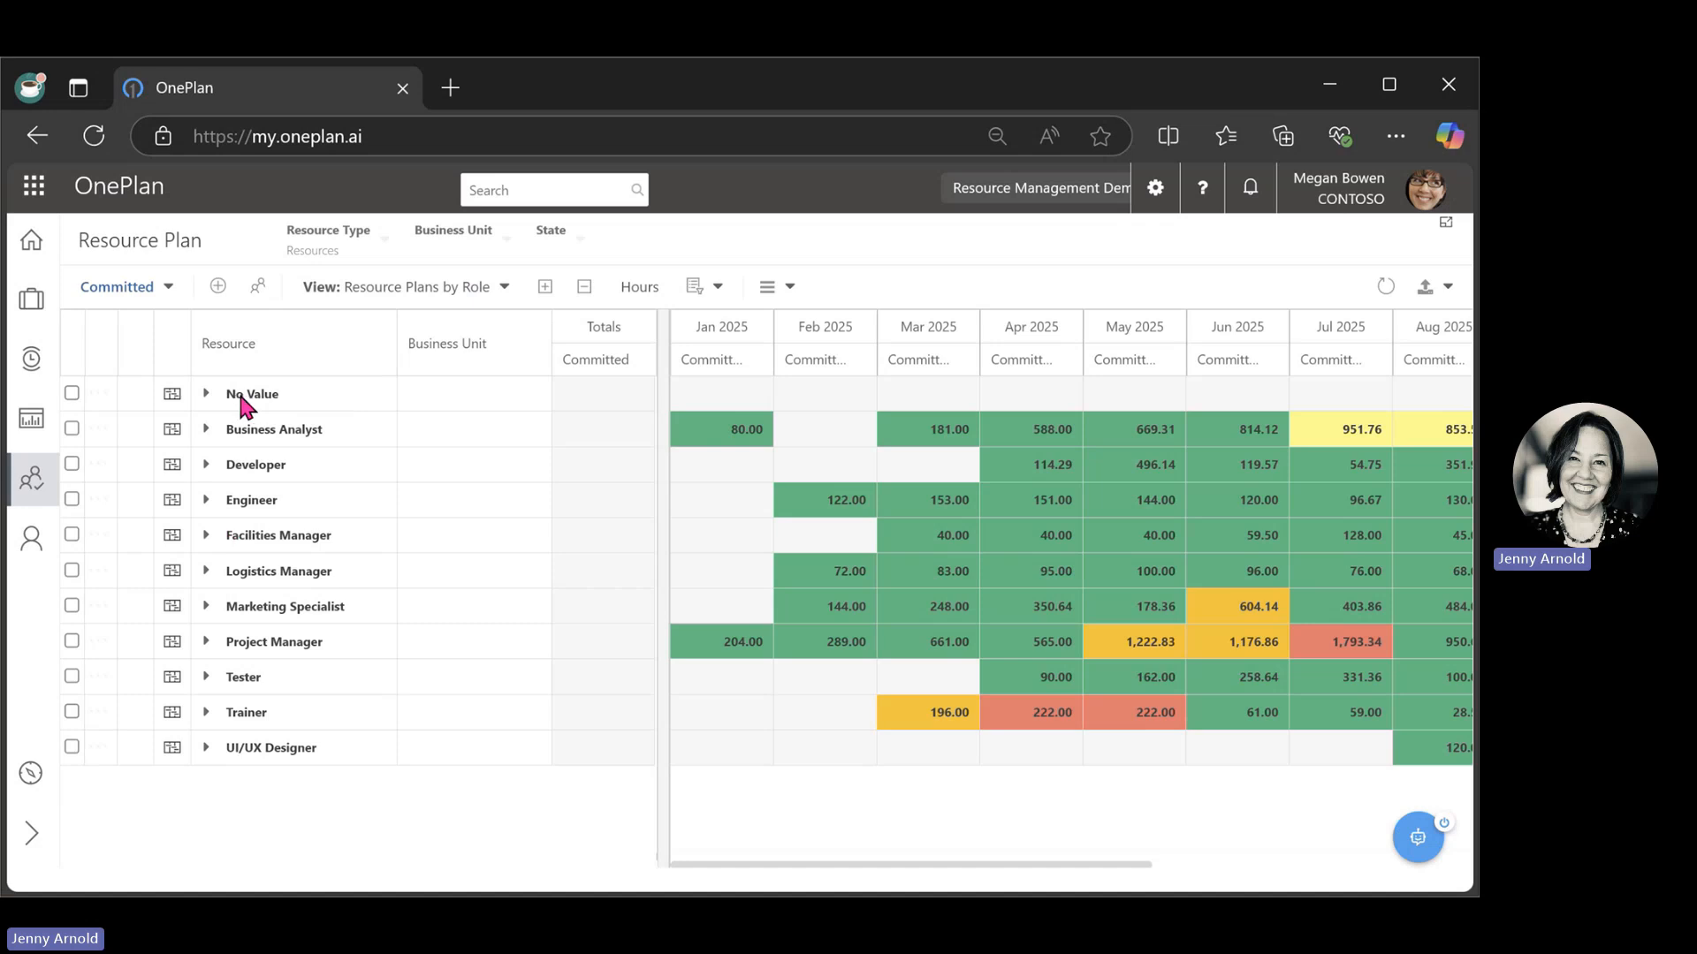
left_click(206, 648)
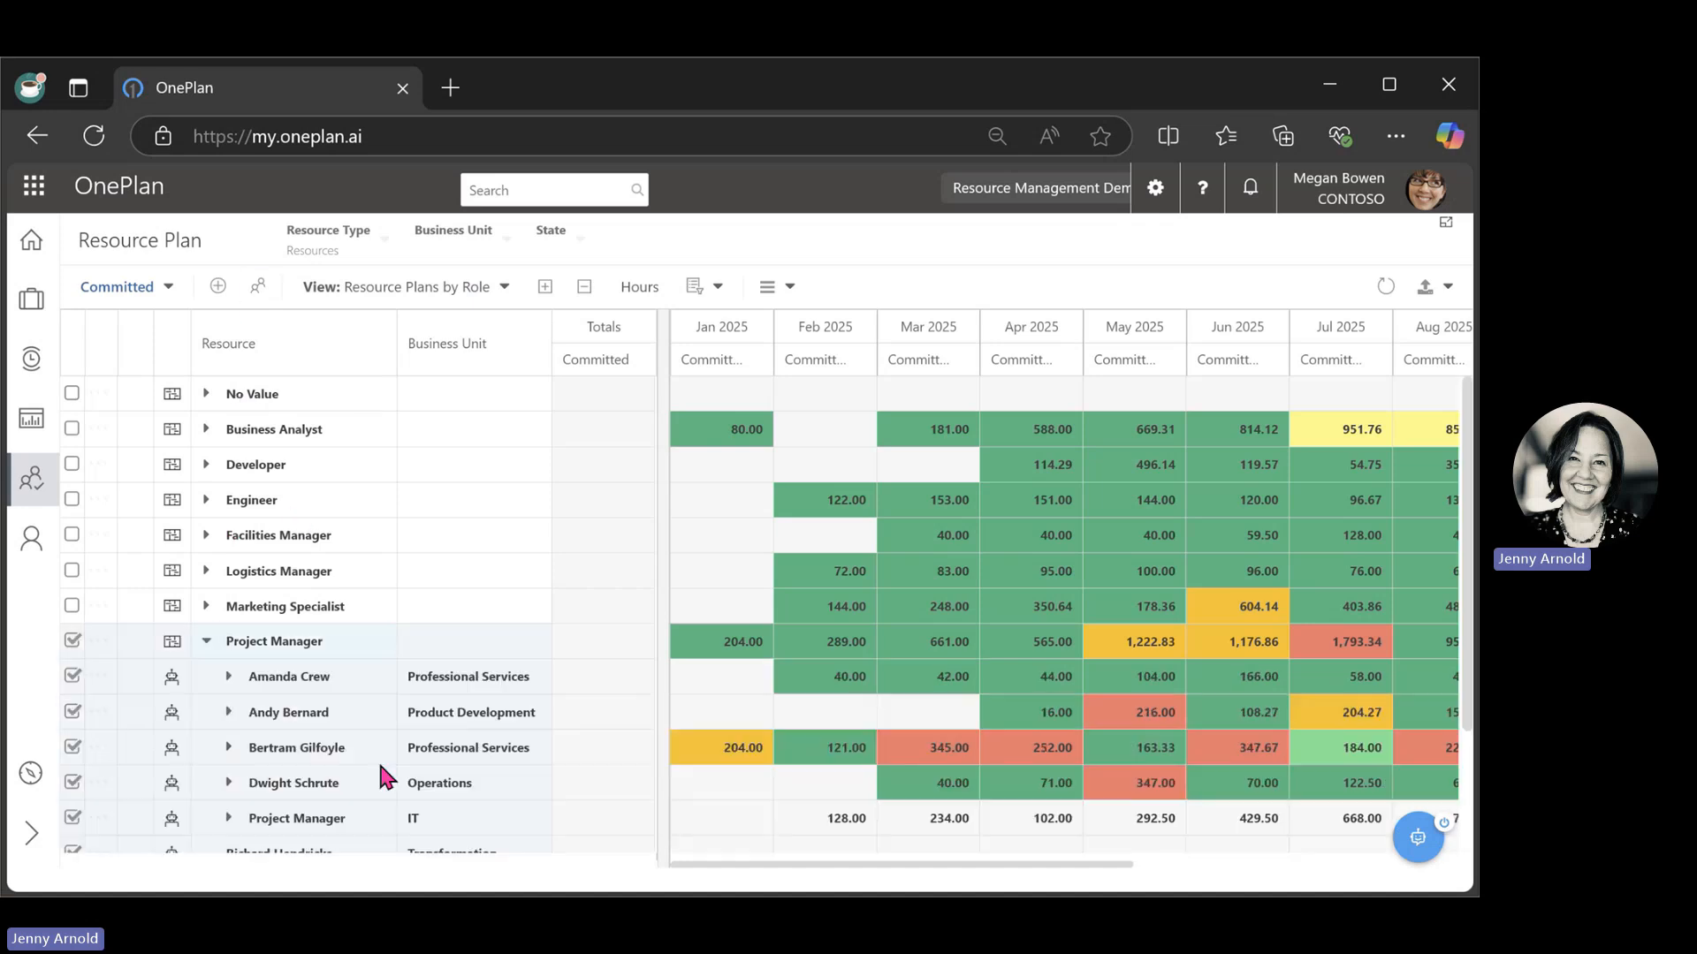
scroll(406, 769, "down", 3)
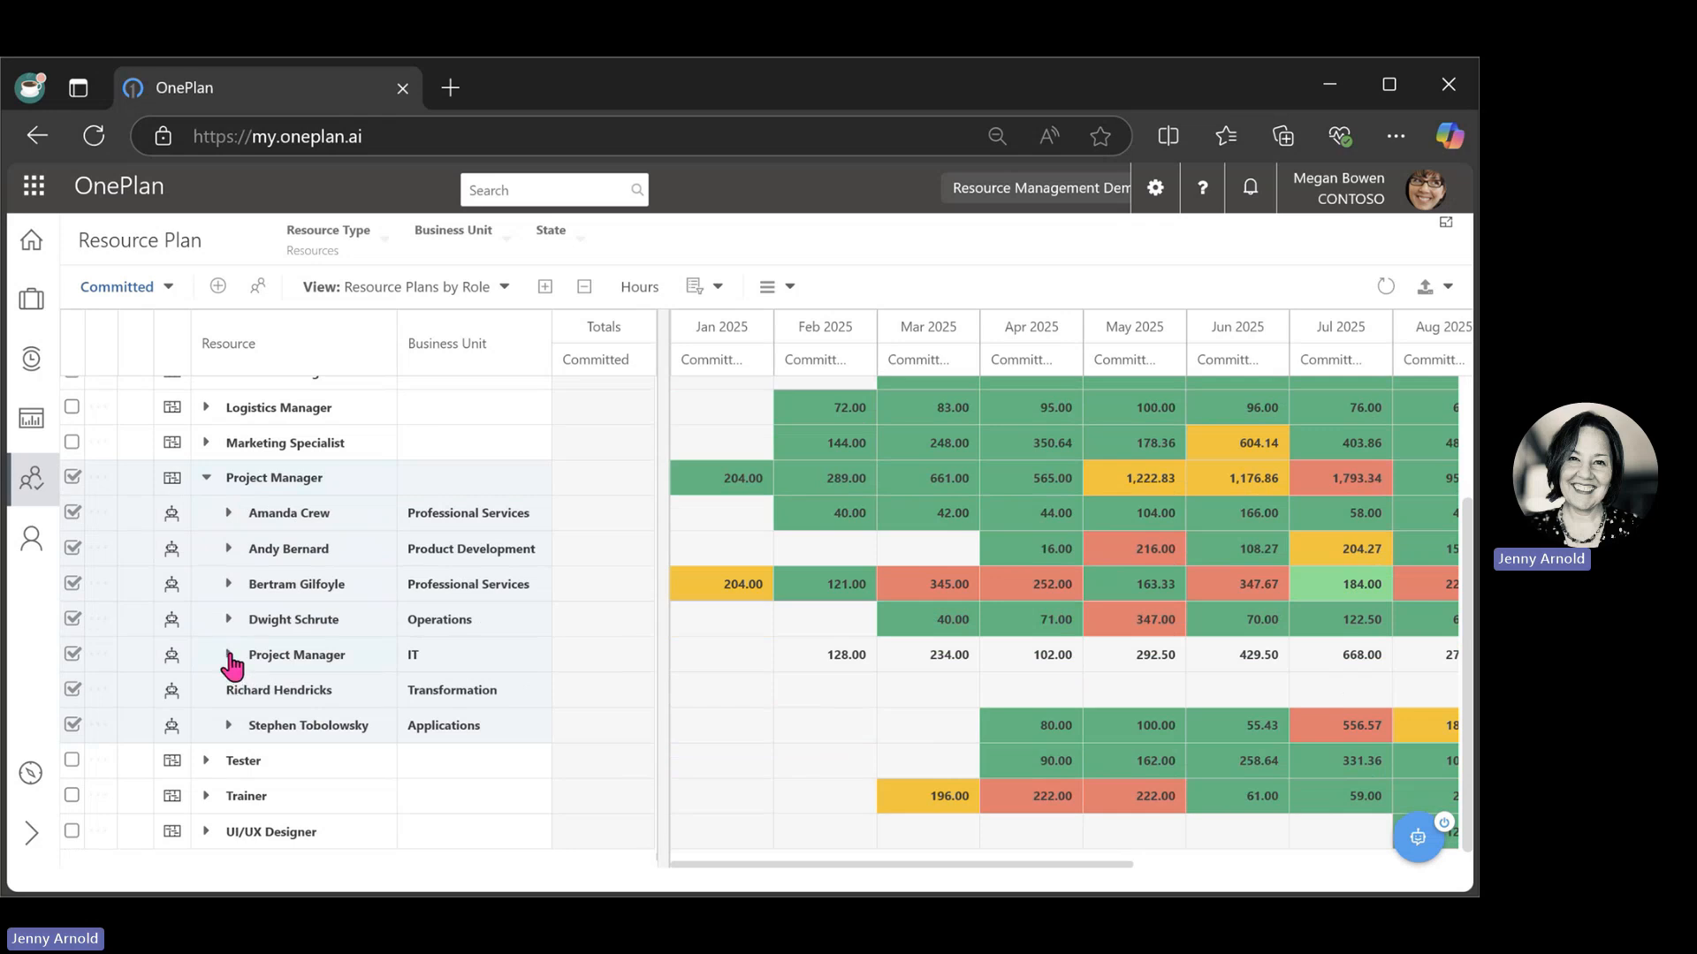
Expand the generic Project Manager resource of the IT business unit and review its monthly project bookings.
left_click(230, 655)
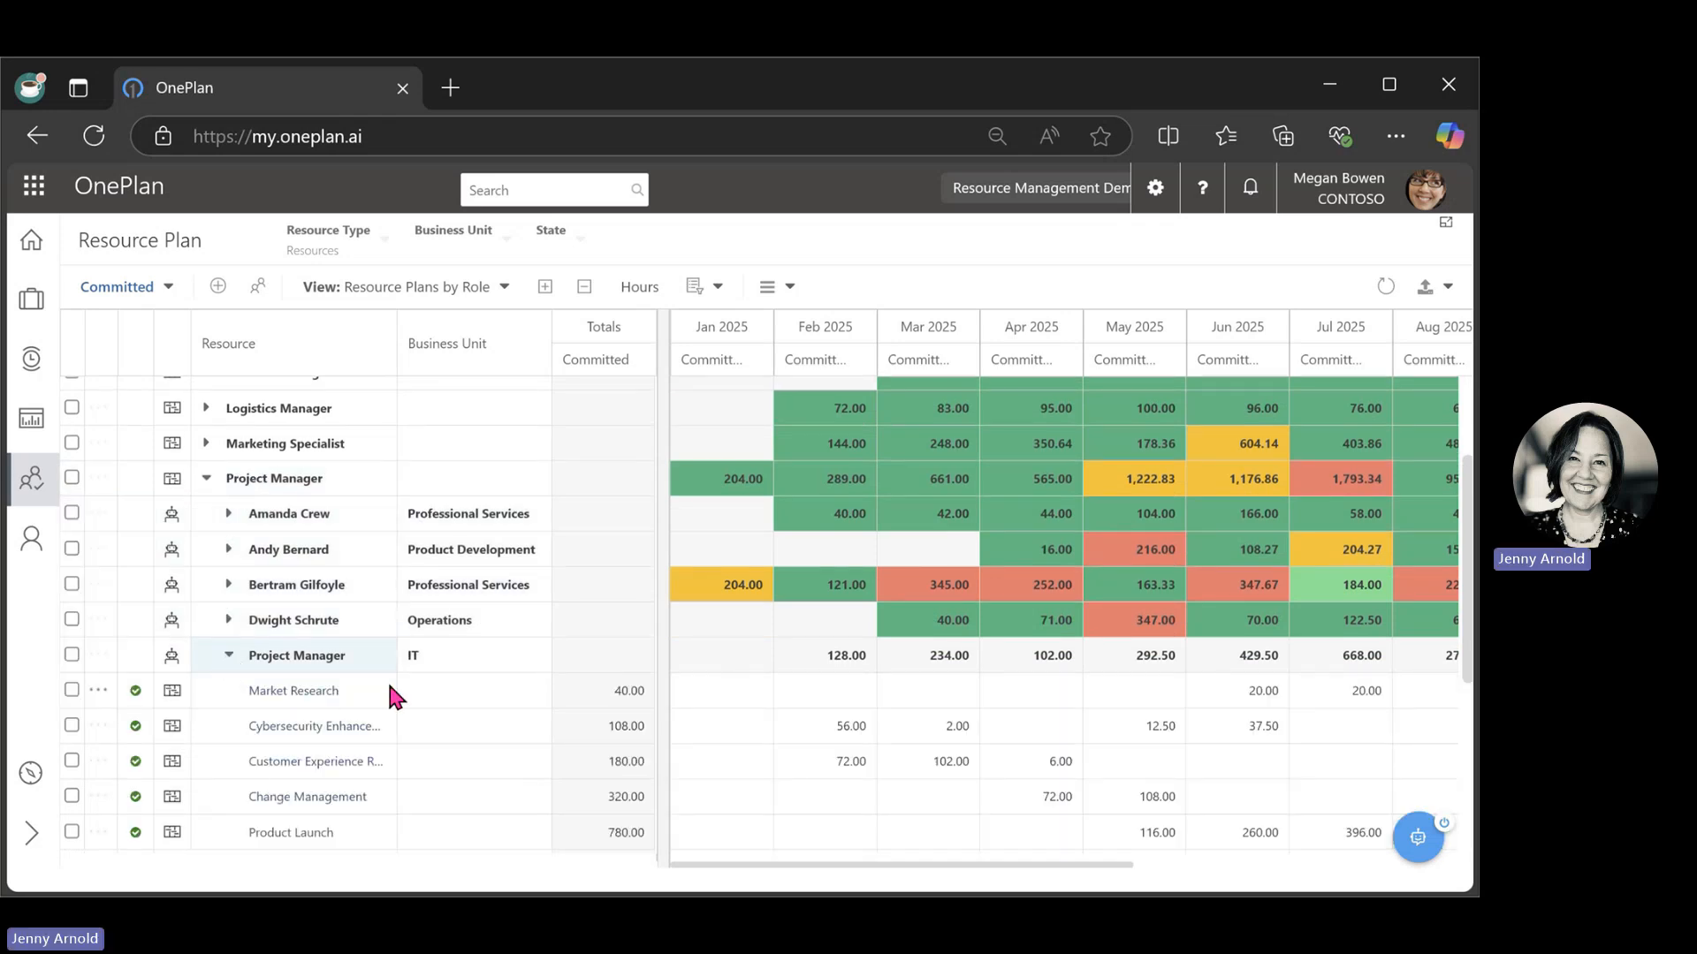
scroll(387, 681, "down", 3)
scroll(391, 831, "down", 3)
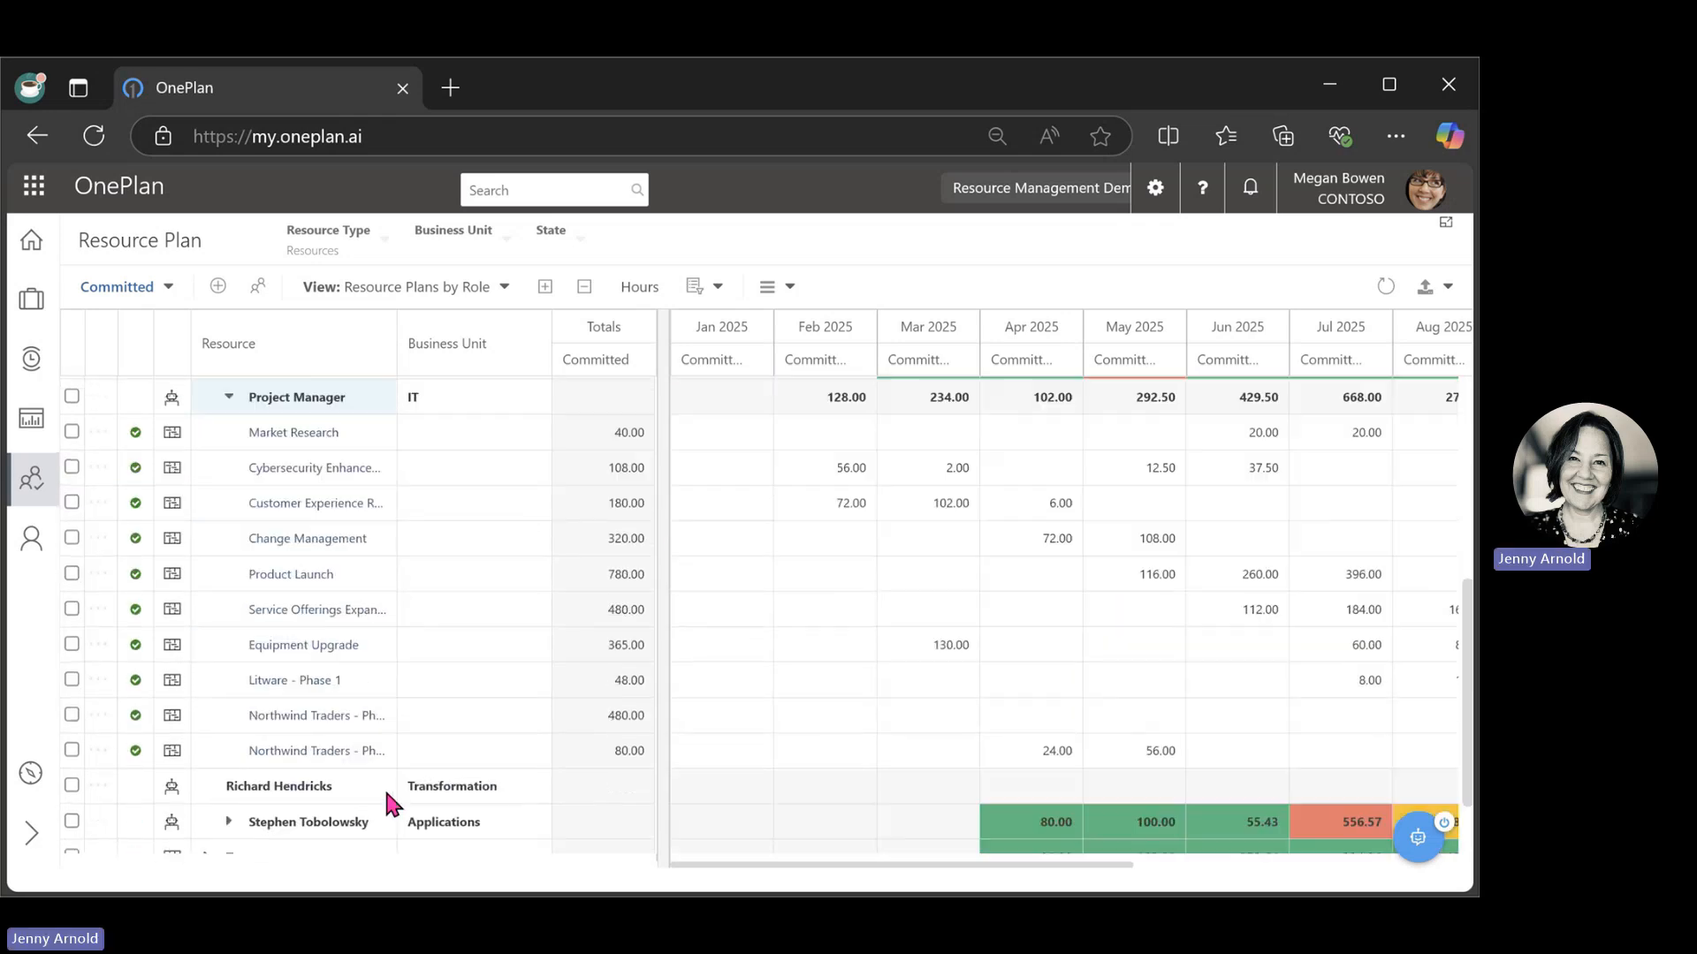
scroll(879, 610, "up", 3)
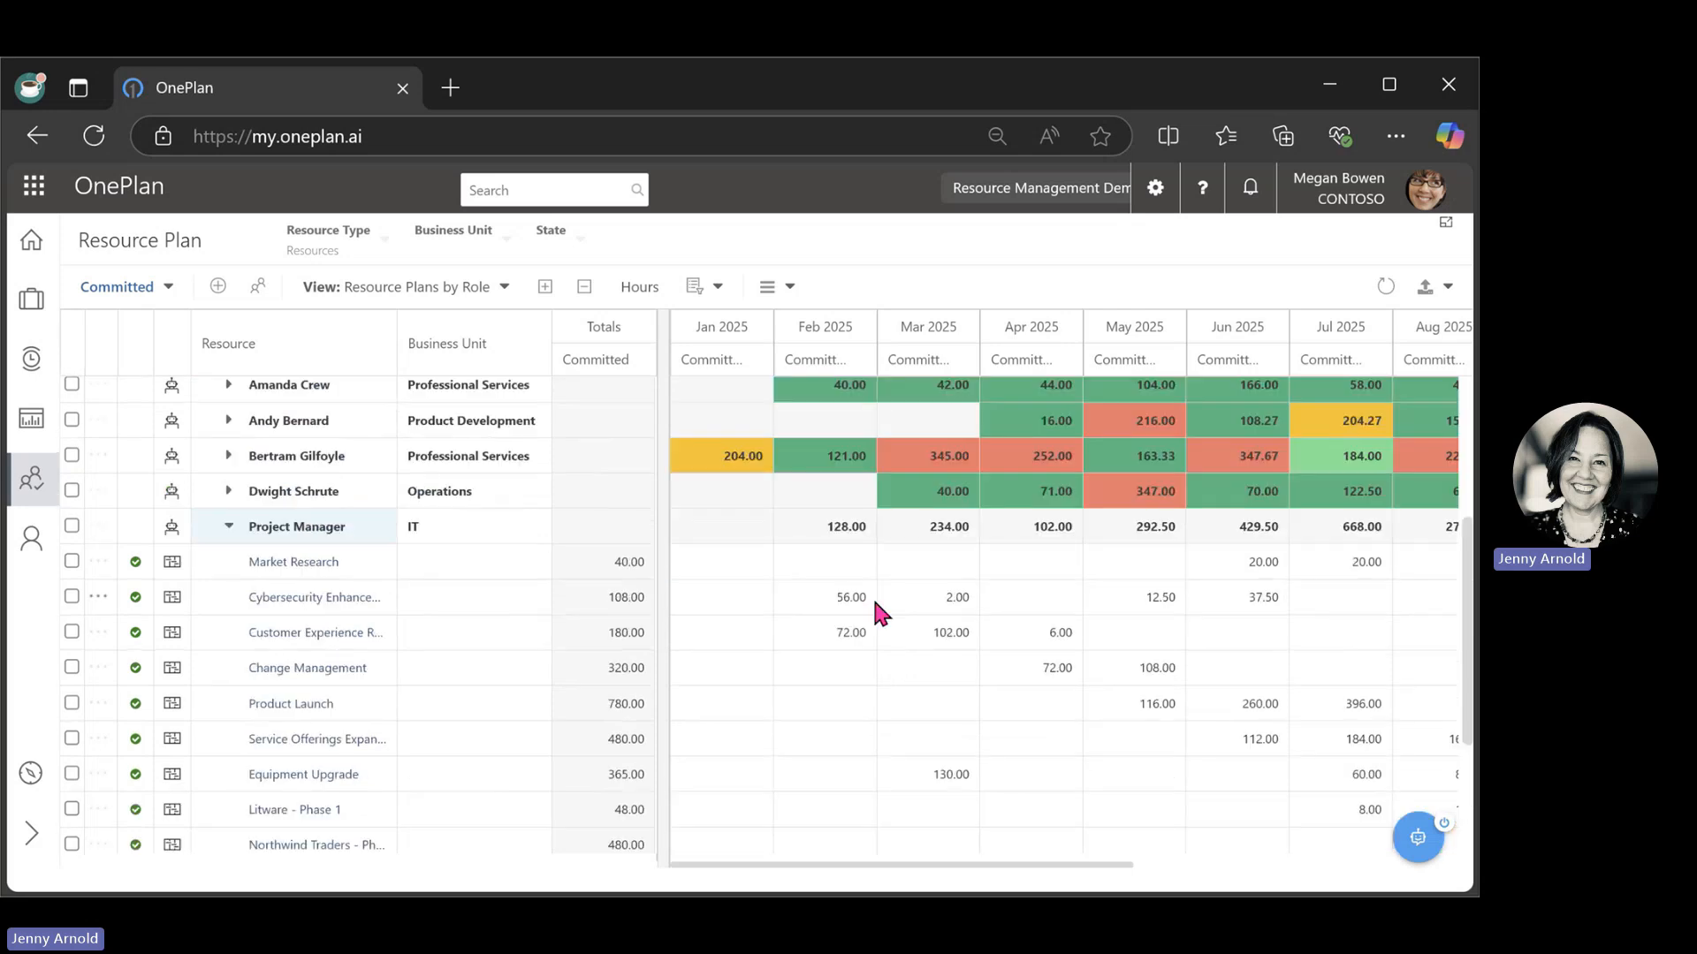
scroll(872, 586, "up", 3)
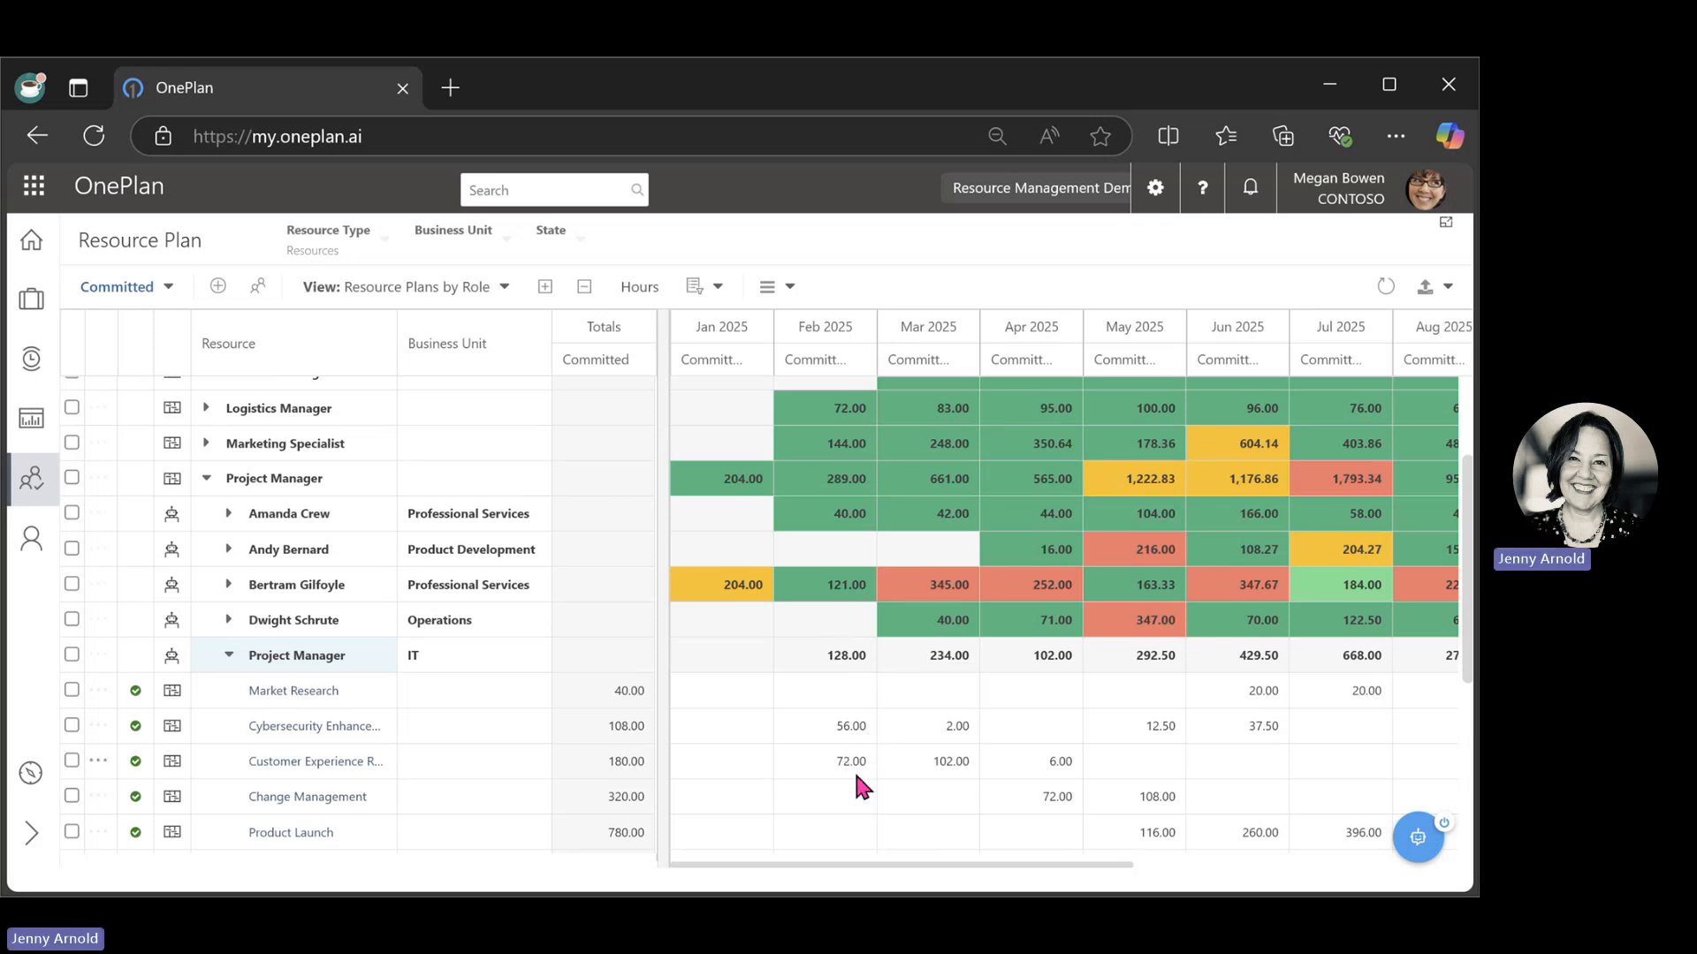
scroll(851, 767, "down", 2)
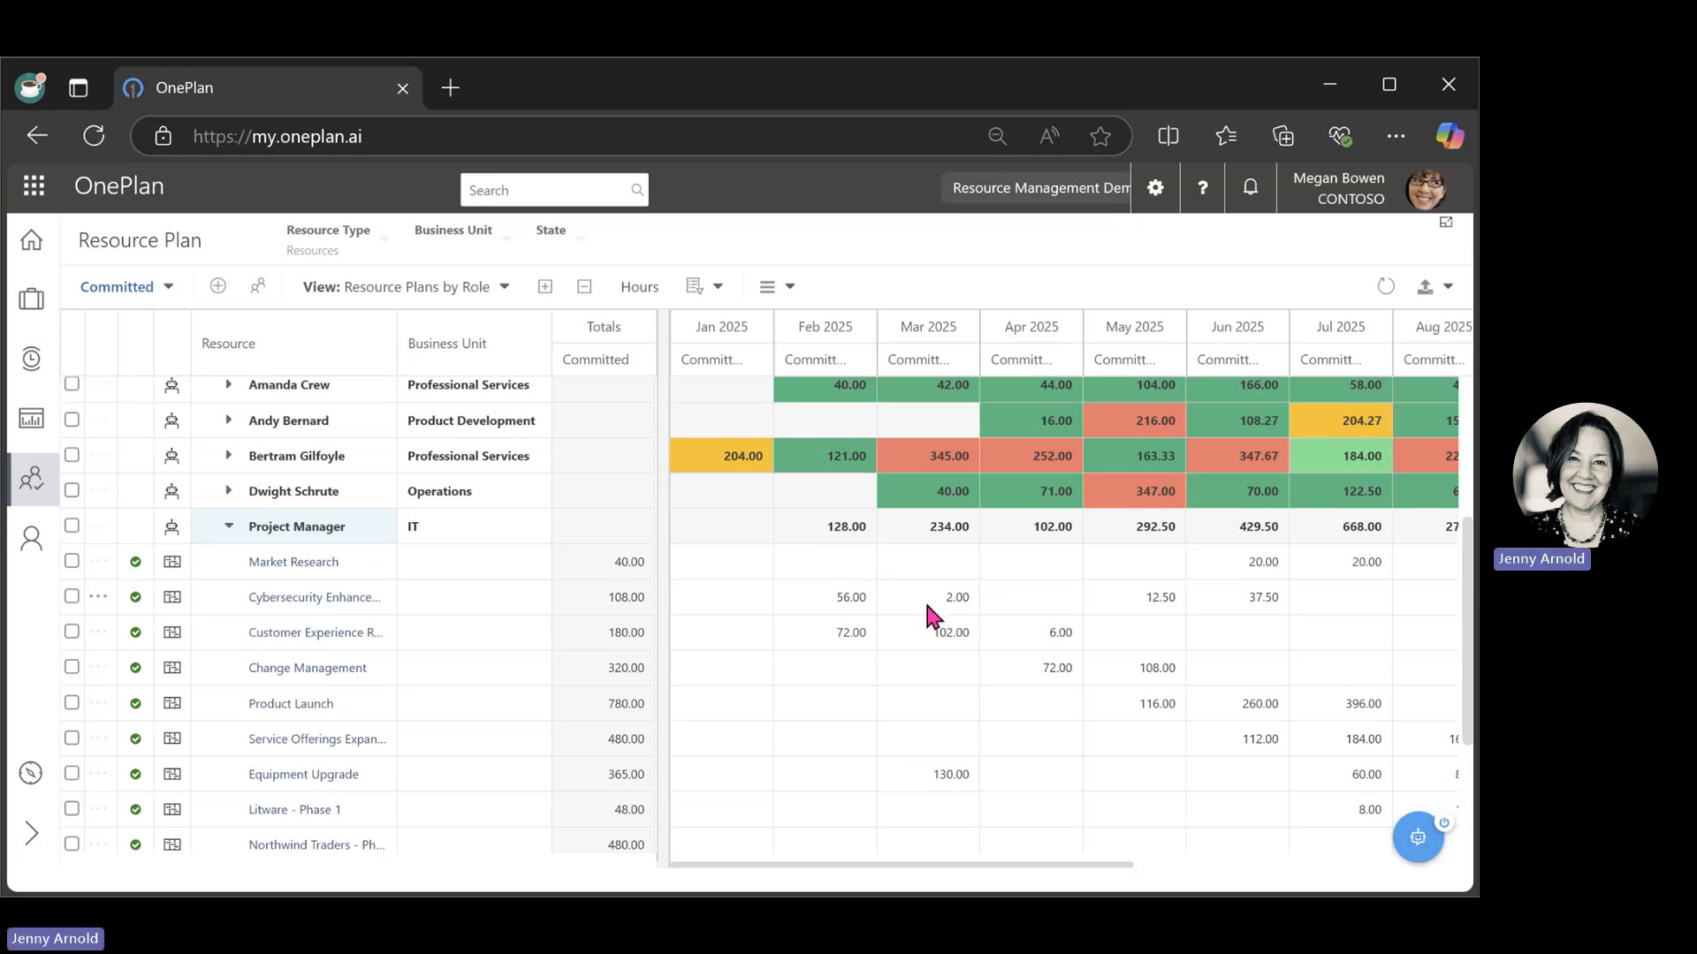
scroll(924, 599, "up", 3)
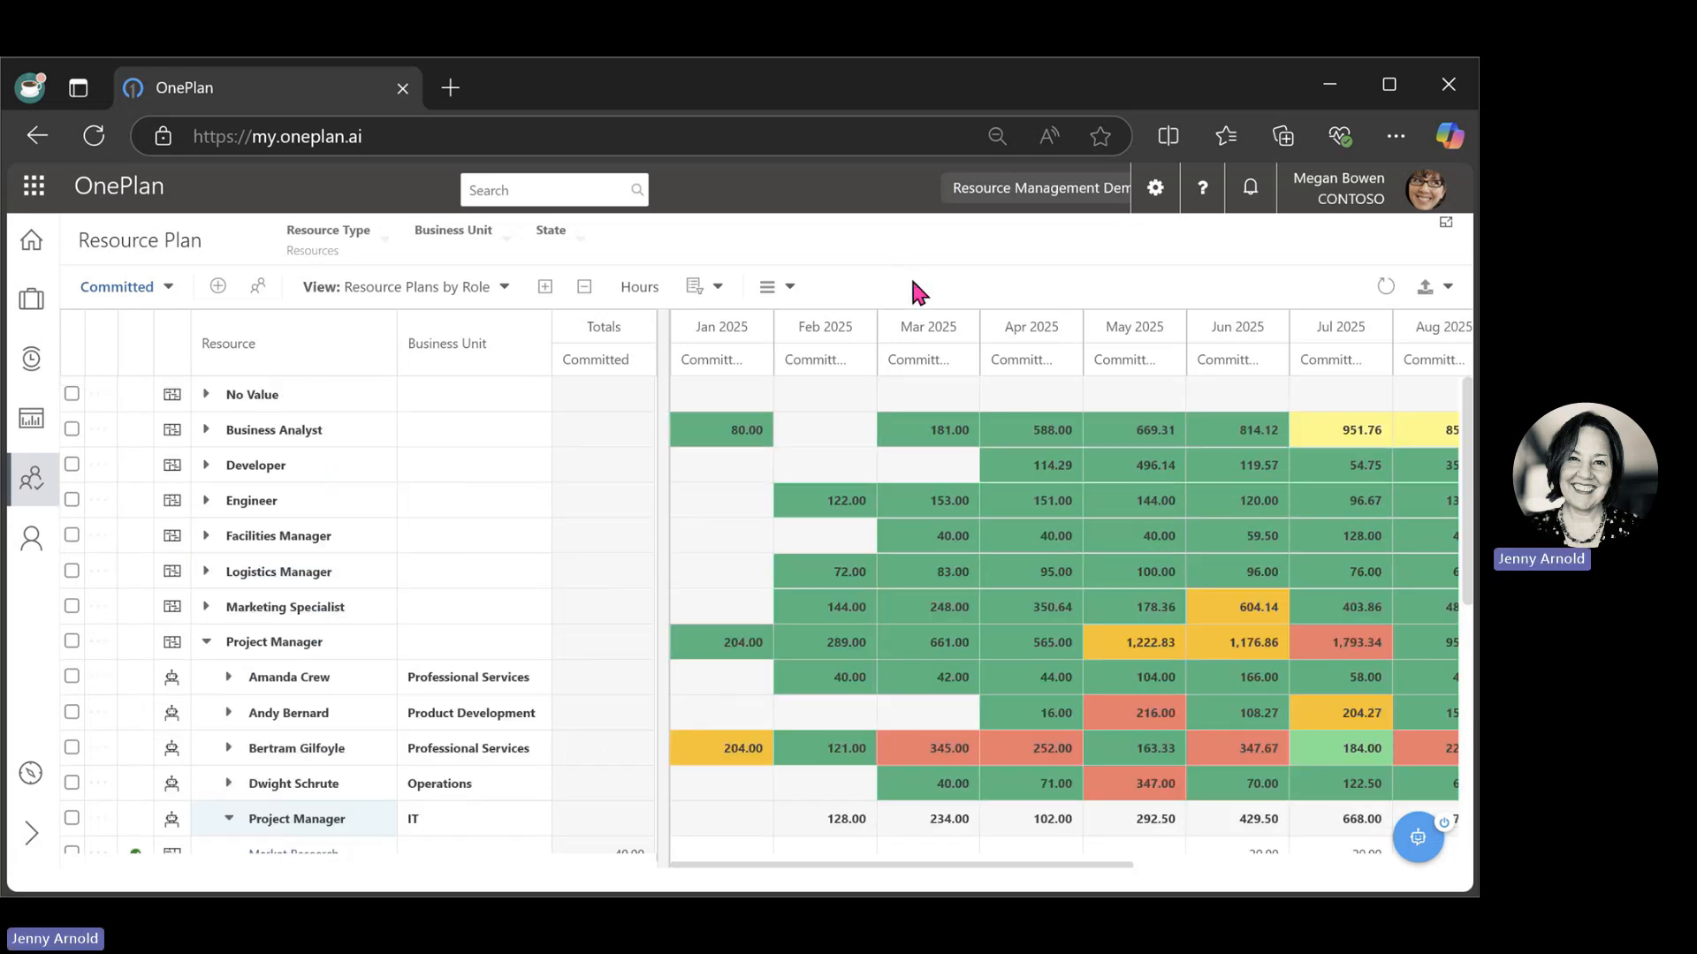